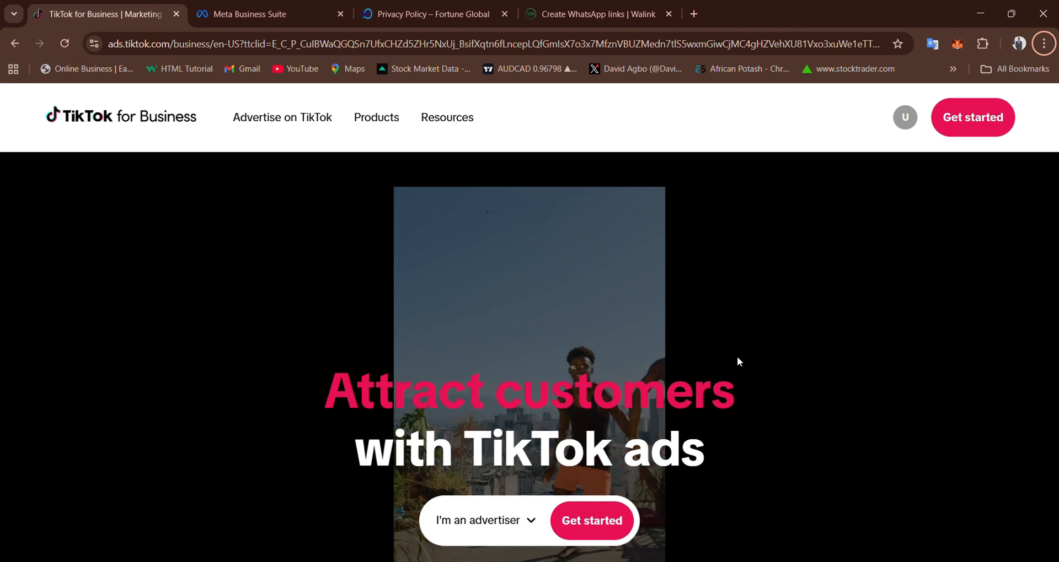
# Open the GrandRich Group_adv ads account and go to the instant forms in its lead center
pyautogui.click(965, 125)
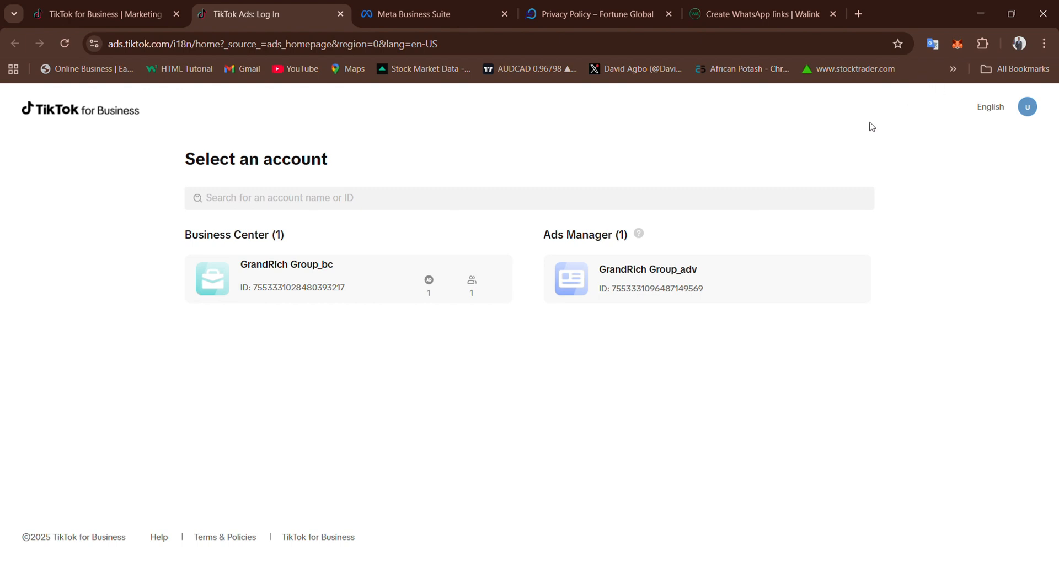
pyautogui.click(619, 280)
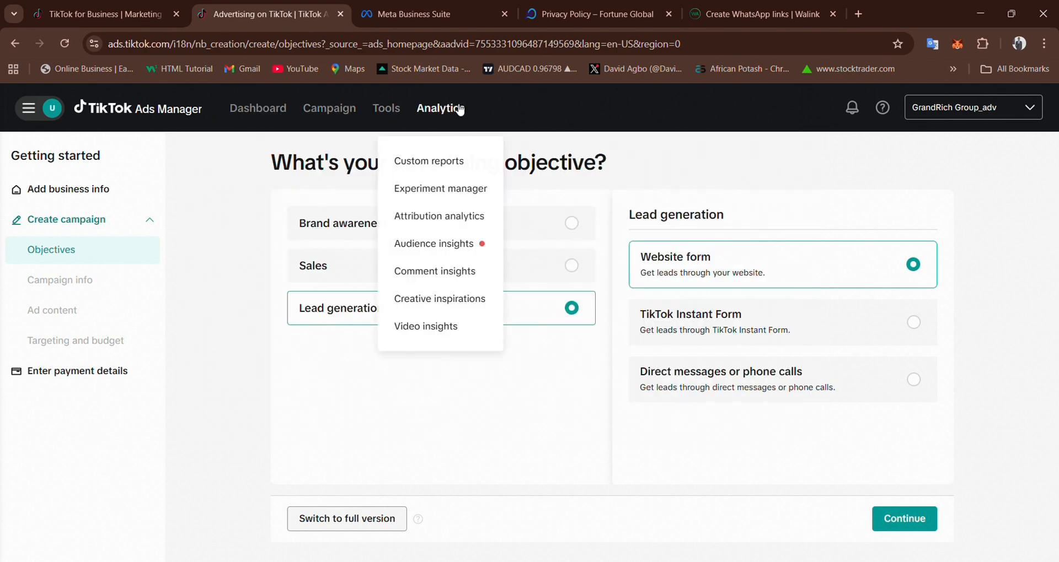
pyautogui.moveTo(386, 108)
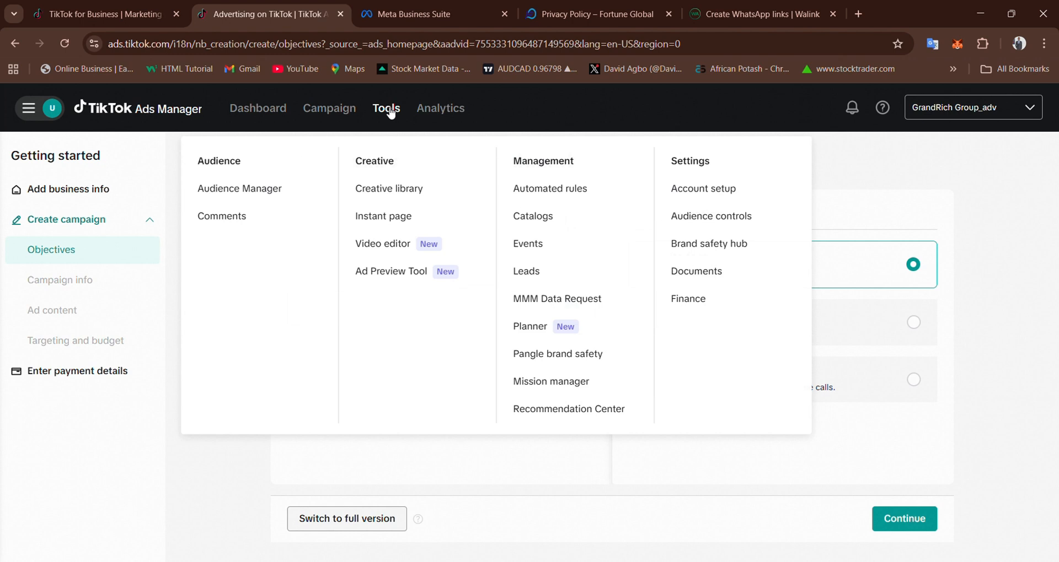
pyautogui.click(584, 276)
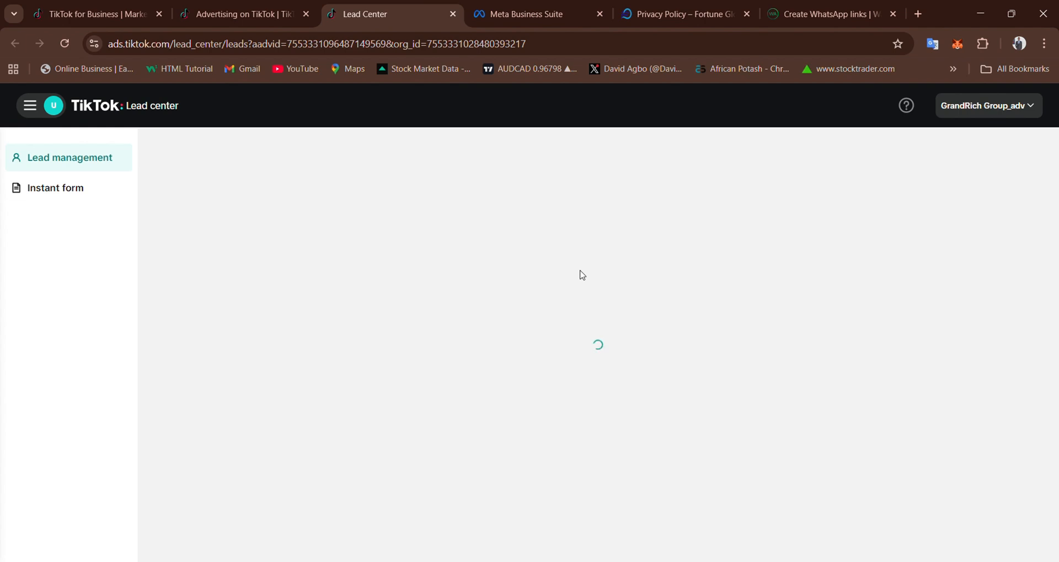
pyautogui.click(53, 190)
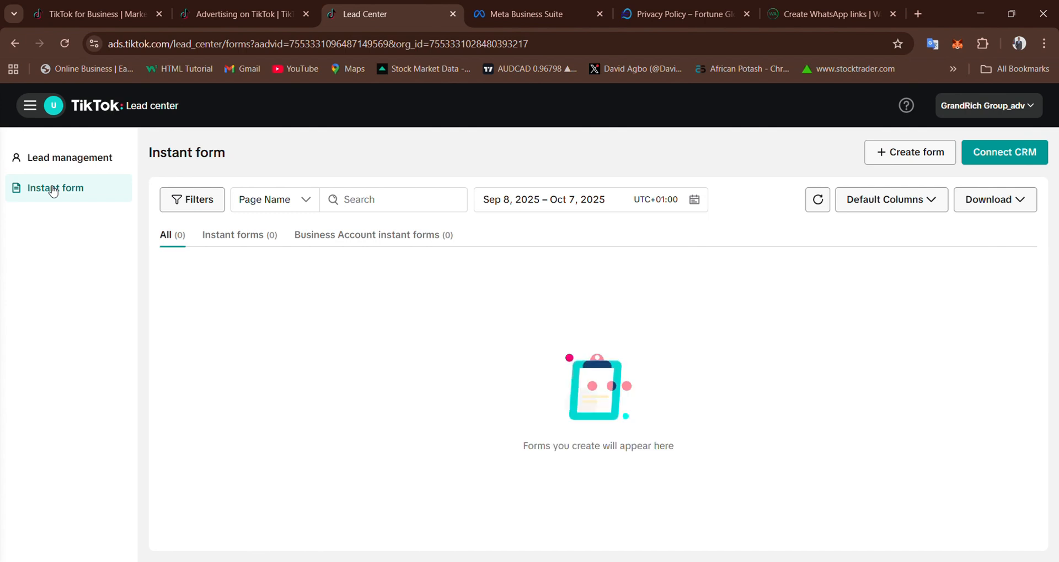
# Create a new custom instant form from scratch using the Form layout
pyautogui.click(909, 153)
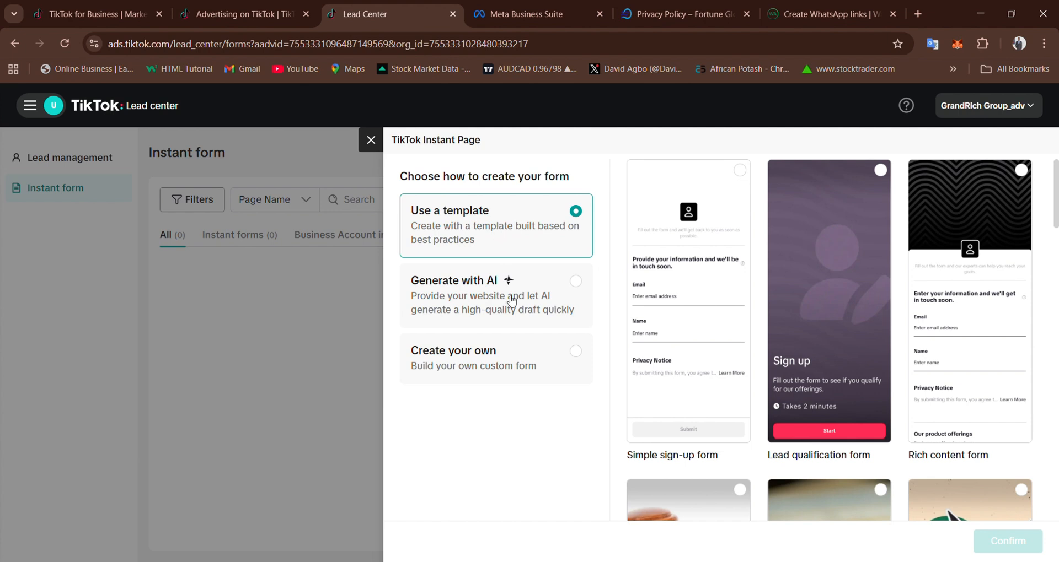
pyautogui.click(513, 362)
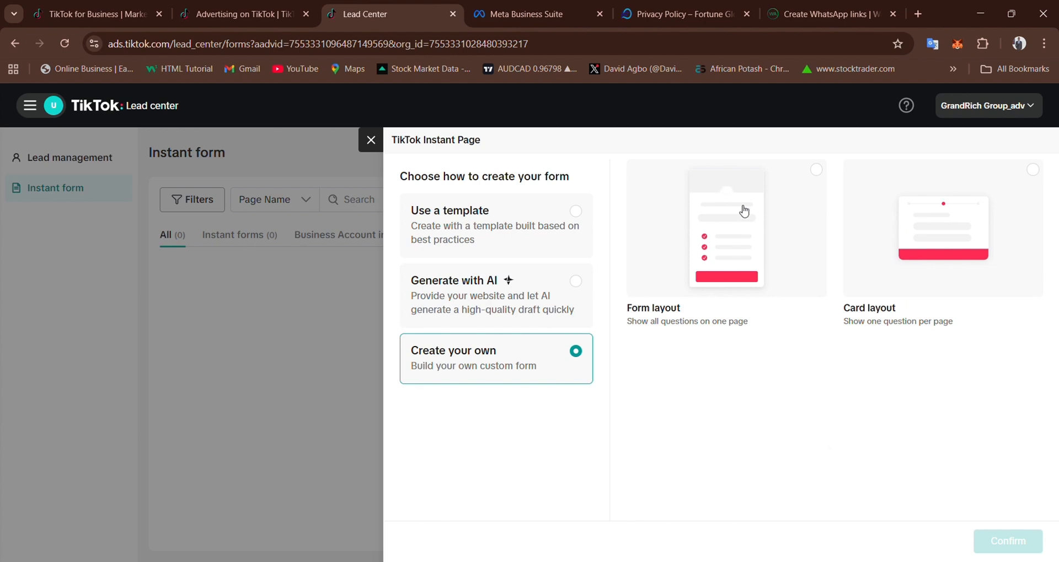
pyautogui.click(746, 236)
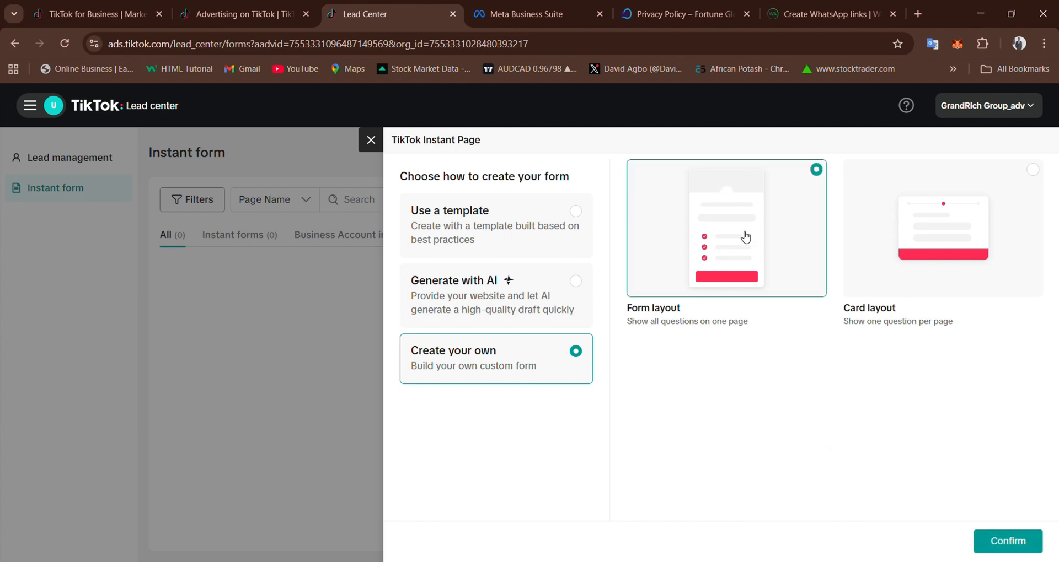
pyautogui.click(1006, 541)
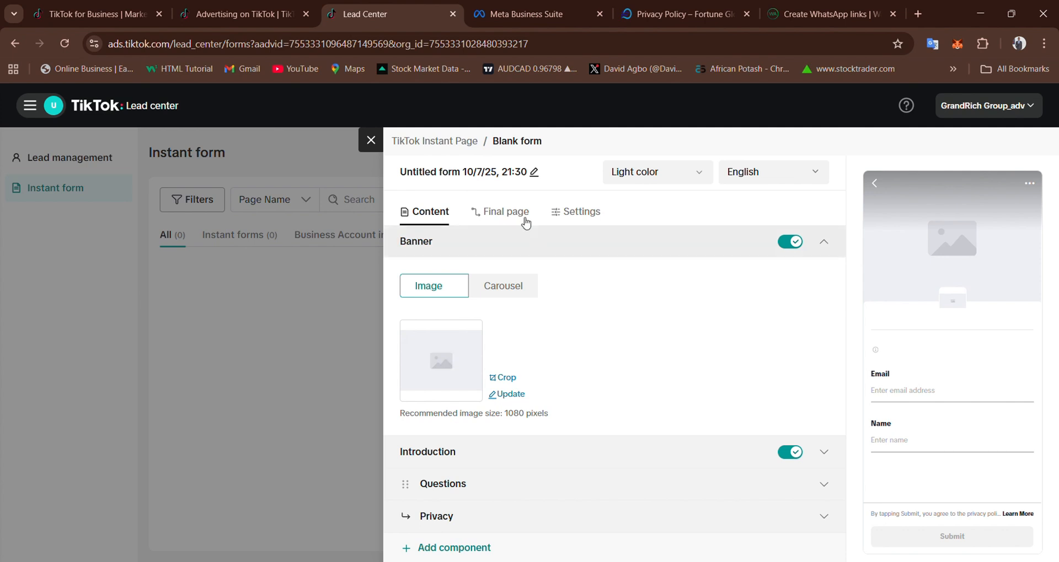
# Rename the form as "Tutorial Form"
pyautogui.click(534, 172)
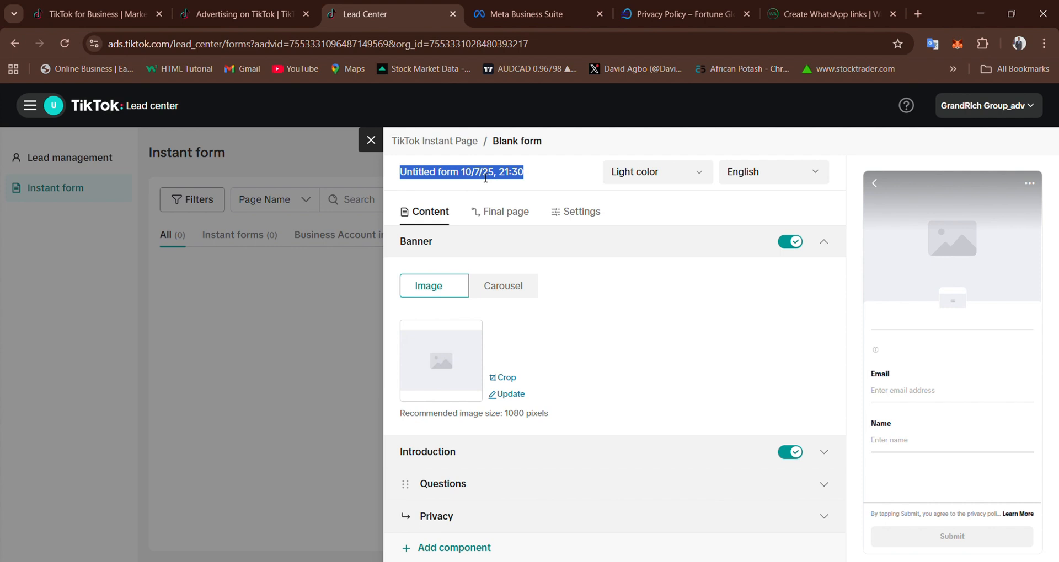
pyautogui.write('Tu')
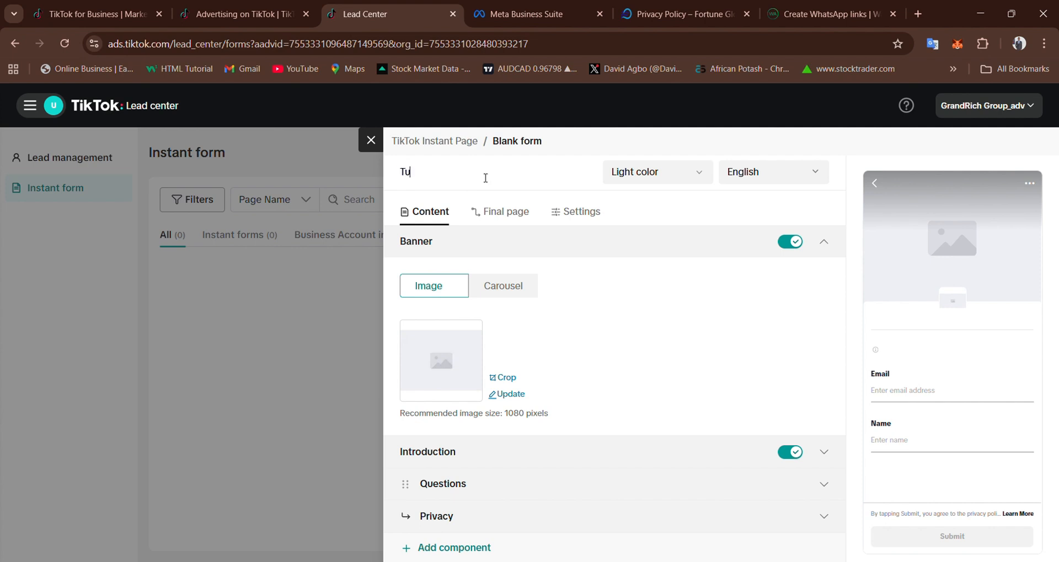
pyautogui.write('torial Form')
# Upload the free webinar flyer as the form's banner image, shifting the 4:3 crop area slightly upward
pyautogui.moveTo(447, 364)
pyautogui.moveTo(464, 385)
pyautogui.click(515, 396)
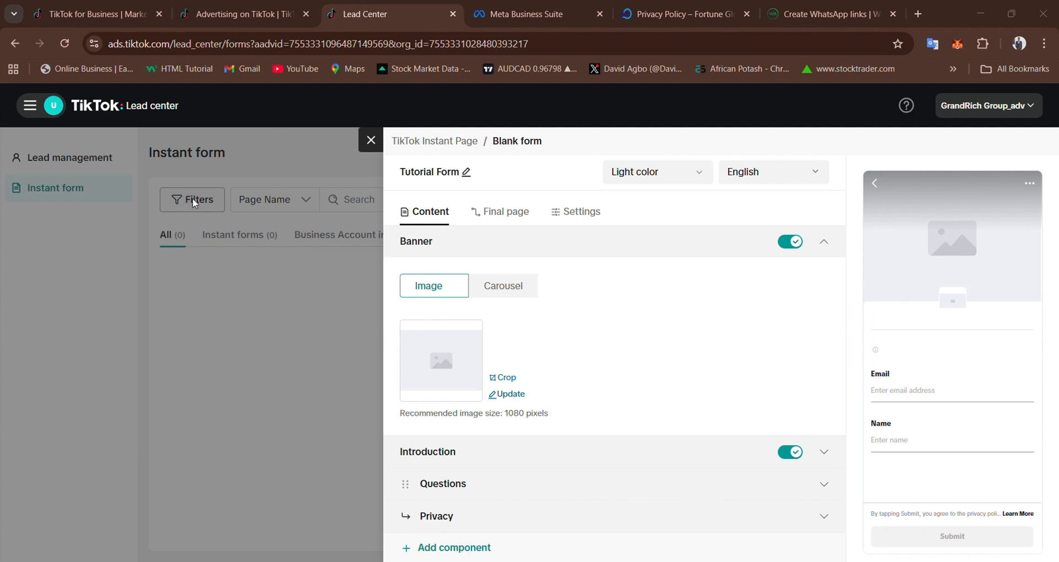
pyautogui.click(945, 540)
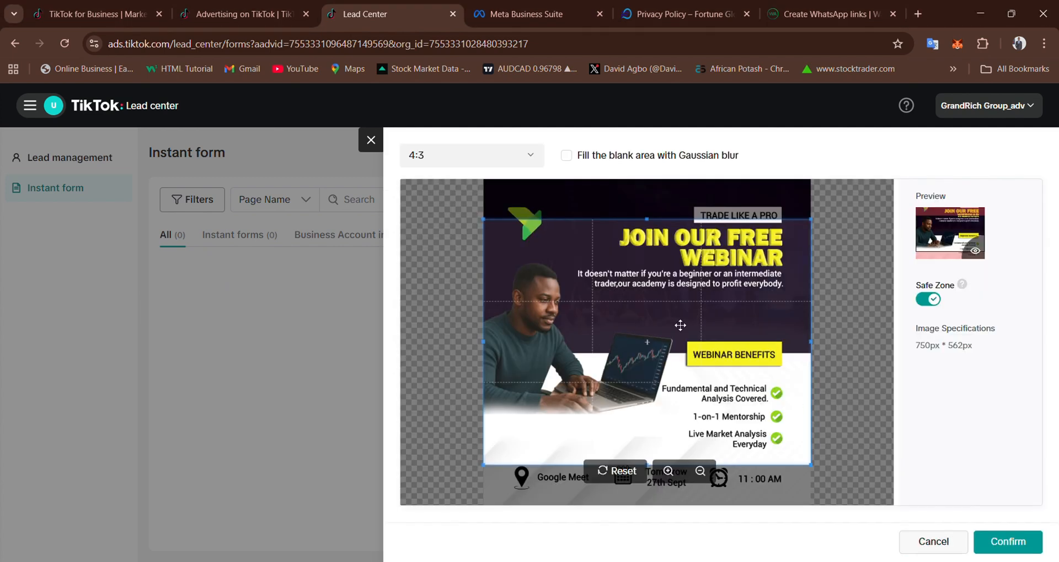
pyautogui.moveTo(679, 326); pyautogui.dragTo(669, 320)
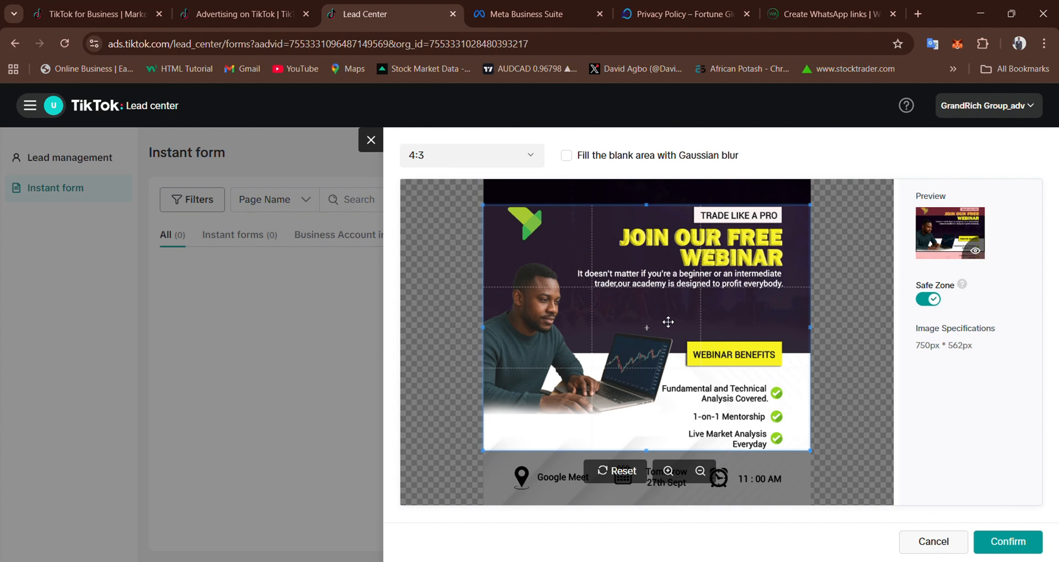
pyautogui.click(1007, 542)
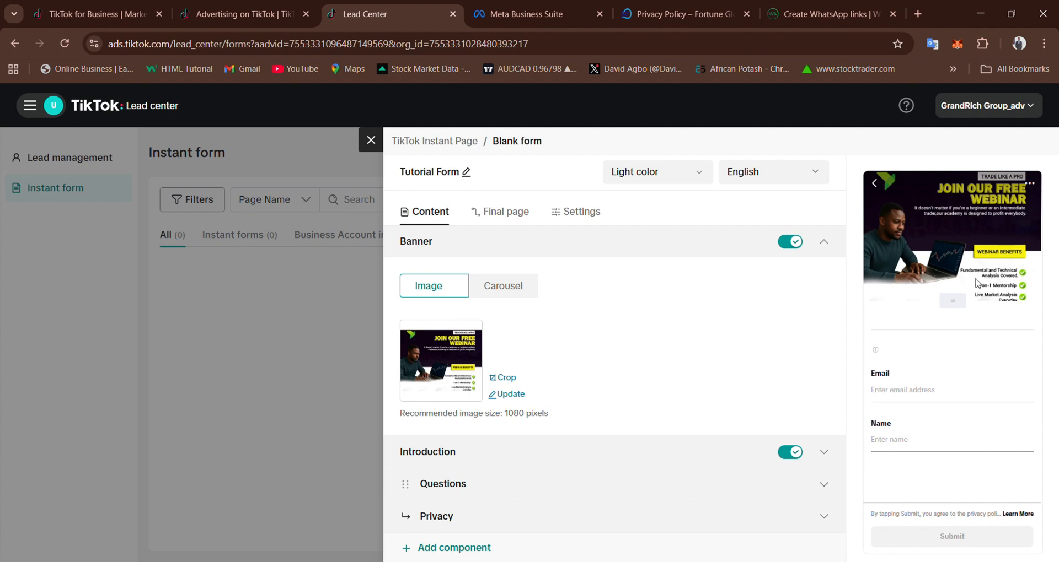
# Add the round TikTok image as the logo in the form's introduction, keeping the full-image crop
pyautogui.scroll(-1, 492, 293)
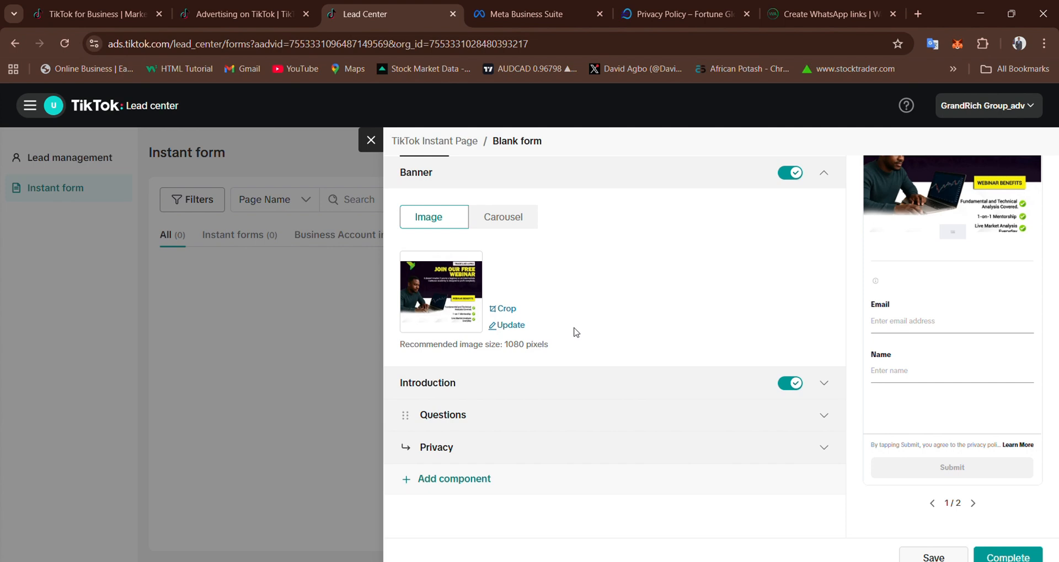
pyautogui.scroll(-1, 574, 332)
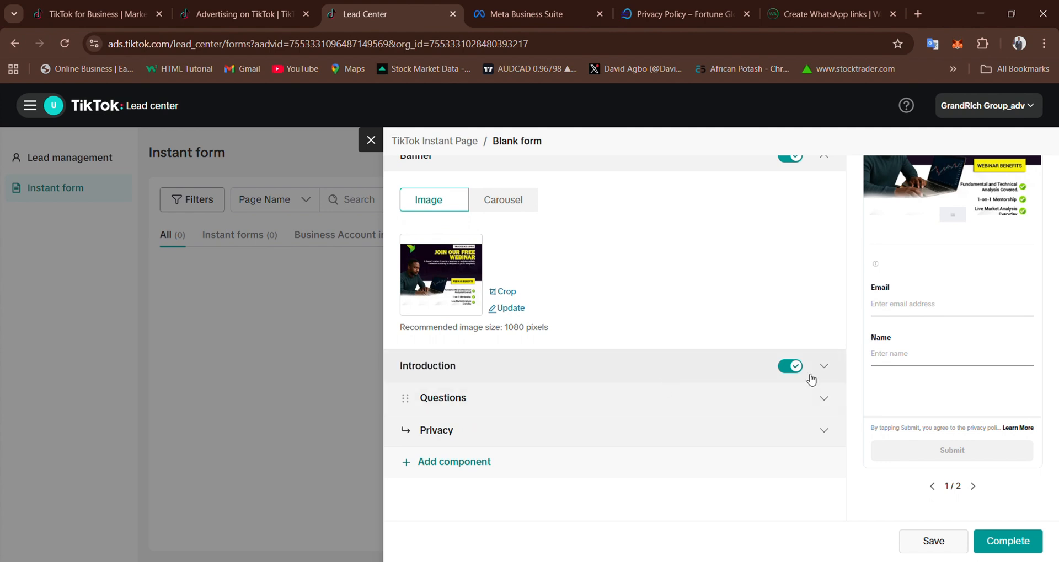
pyautogui.click(825, 367)
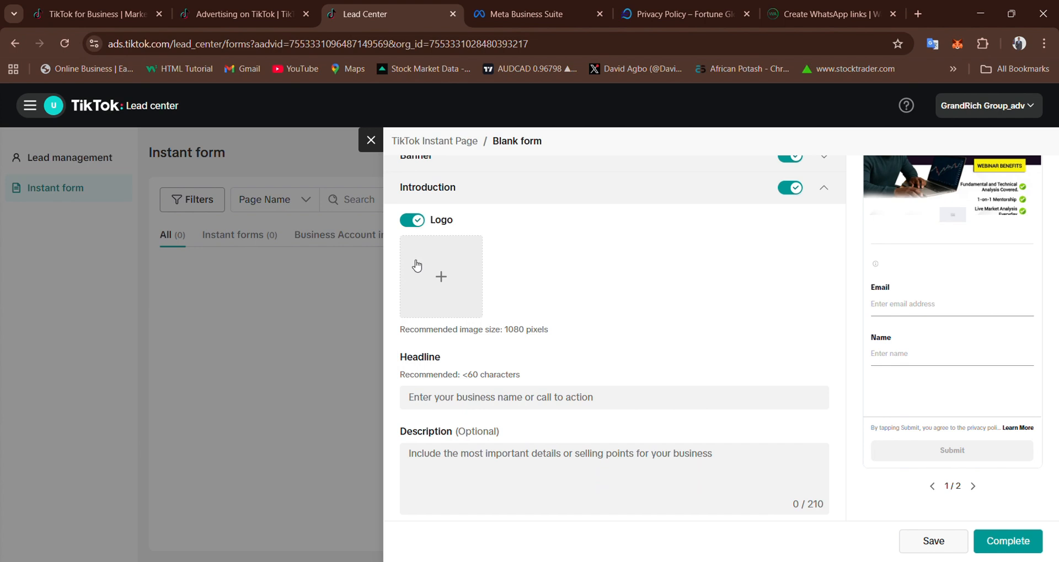
pyautogui.click(441, 282)
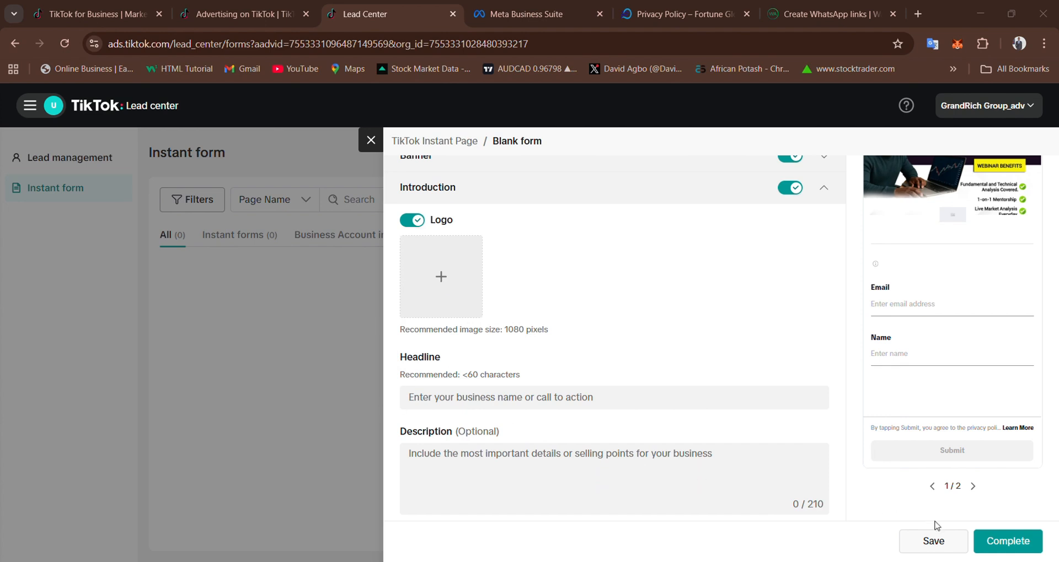
pyautogui.click(938, 538)
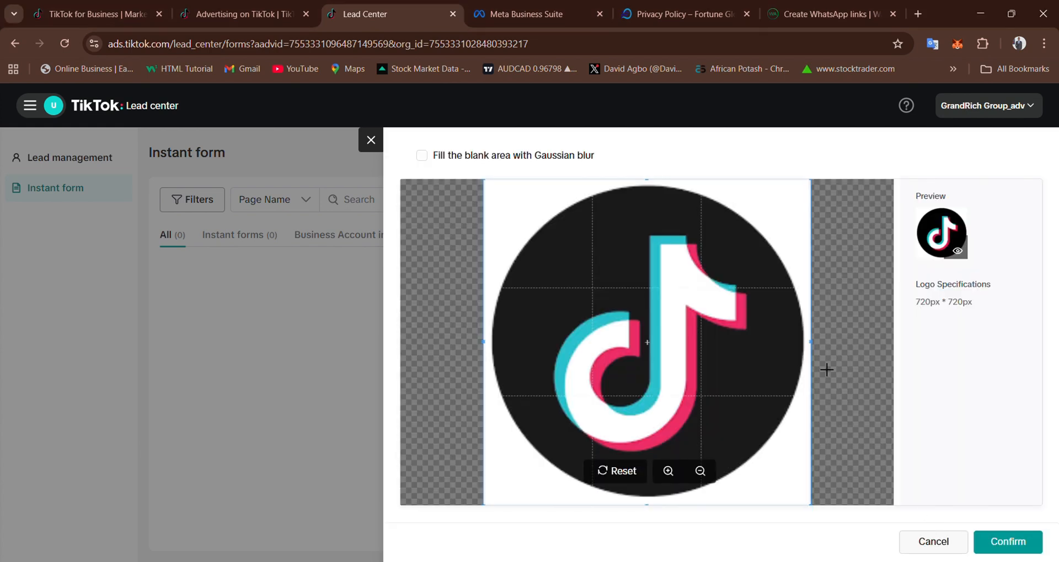
pyautogui.click(1007, 542)
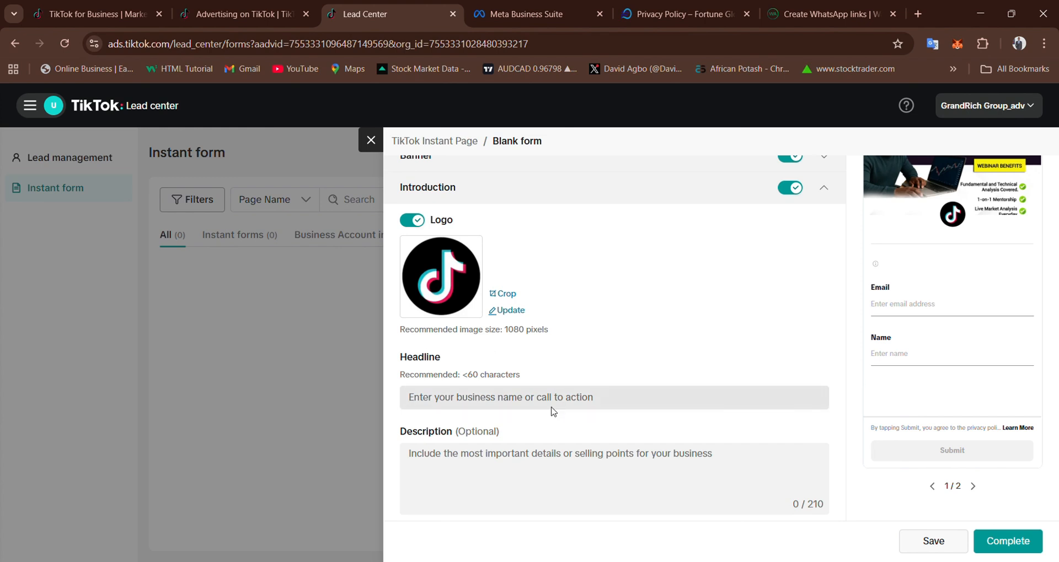
# Copy "Grab a copy and step into the future of international trades" from the Meta Business Suite form preview into the introduction's headline
pyautogui.click(485, 397)
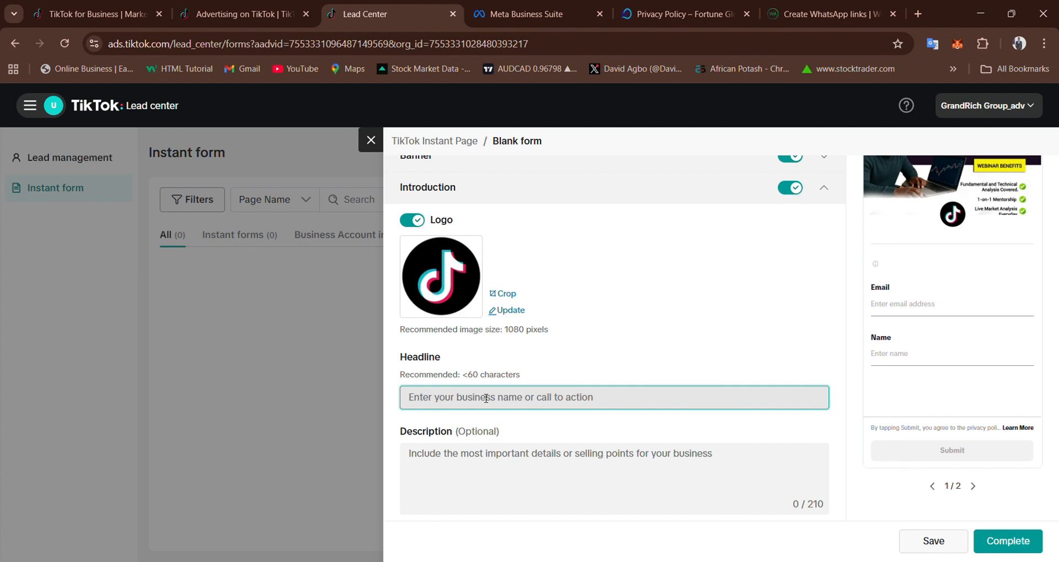
pyautogui.click(598, 5)
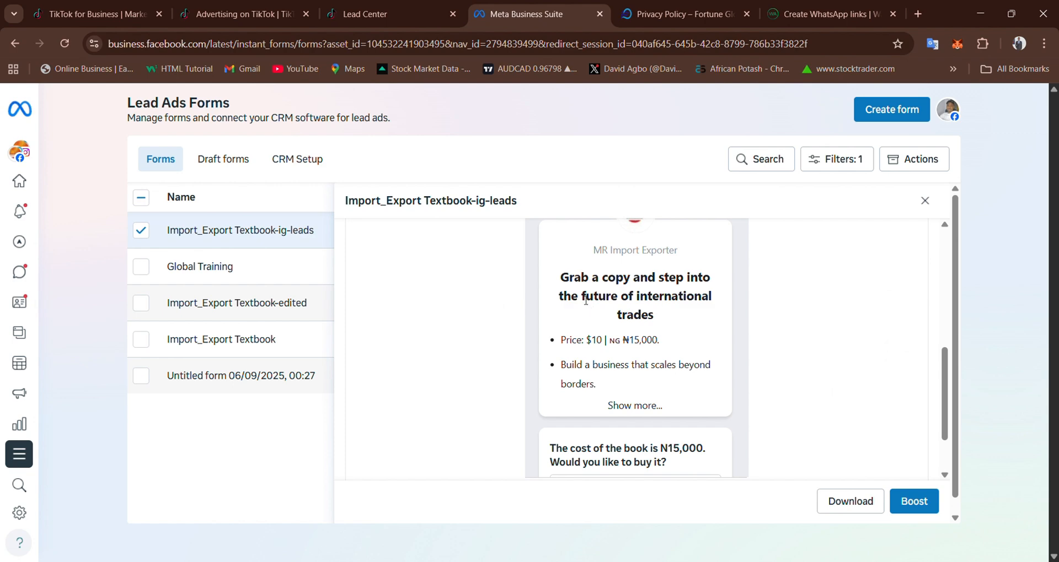
pyautogui.click(381, 12)
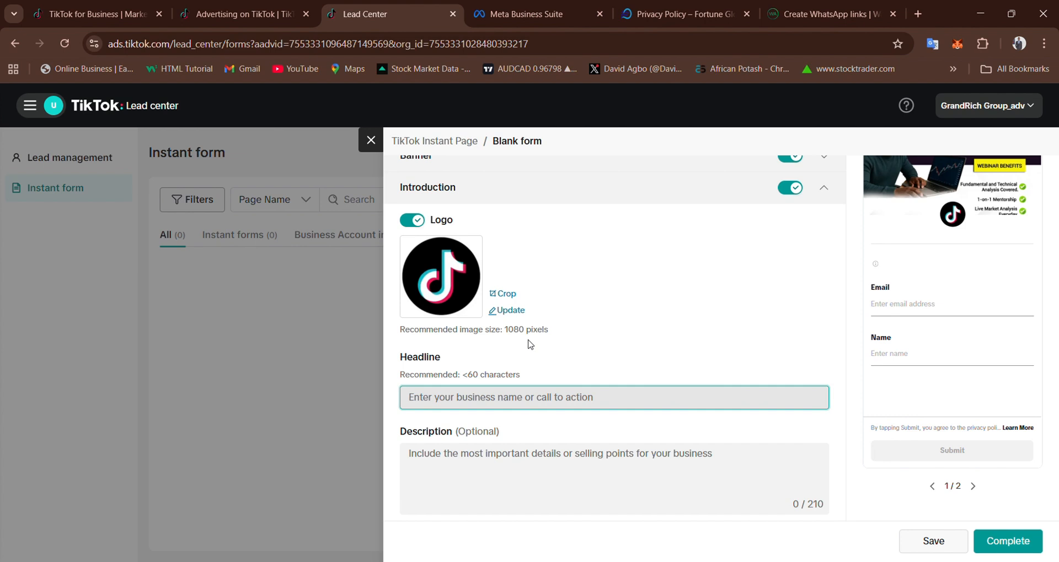
pyautogui.click(527, 14)
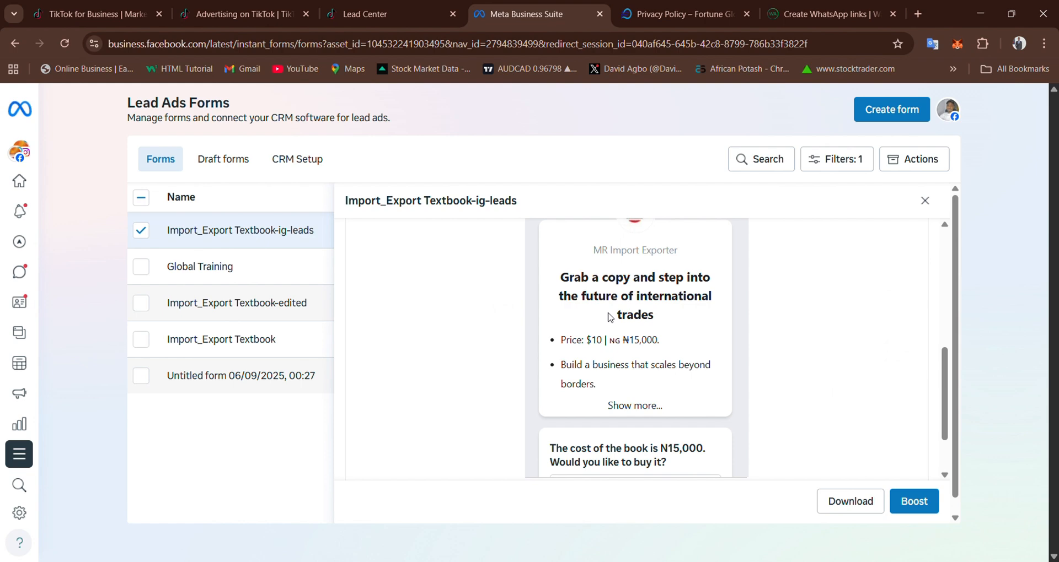
pyautogui.click(386, 14)
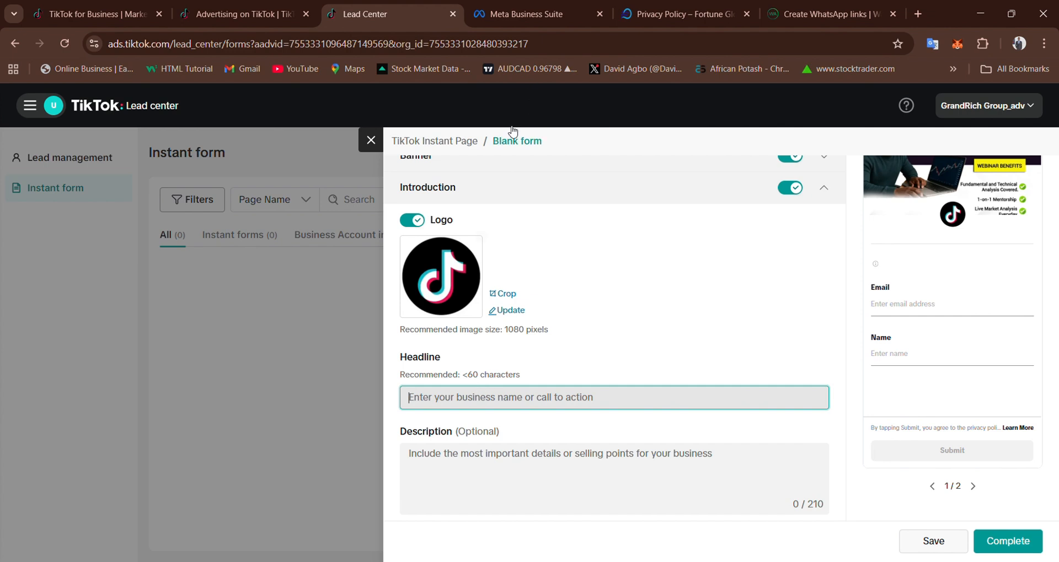
pyautogui.click(517, 14)
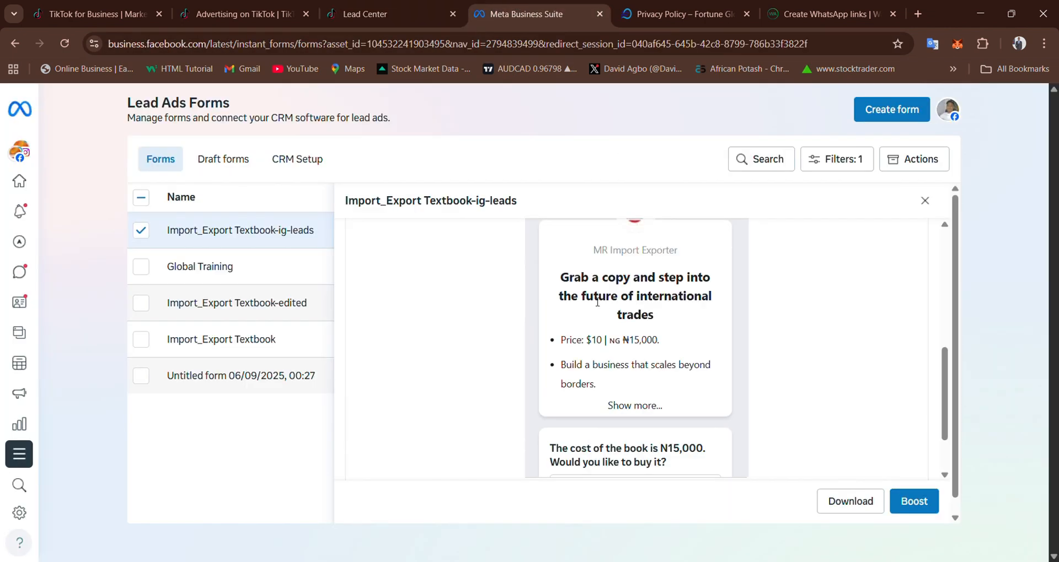
pyautogui.moveTo(643, 333); pyautogui.dragTo(666, 318)
pyautogui.hotkey('ctrl', 'c')
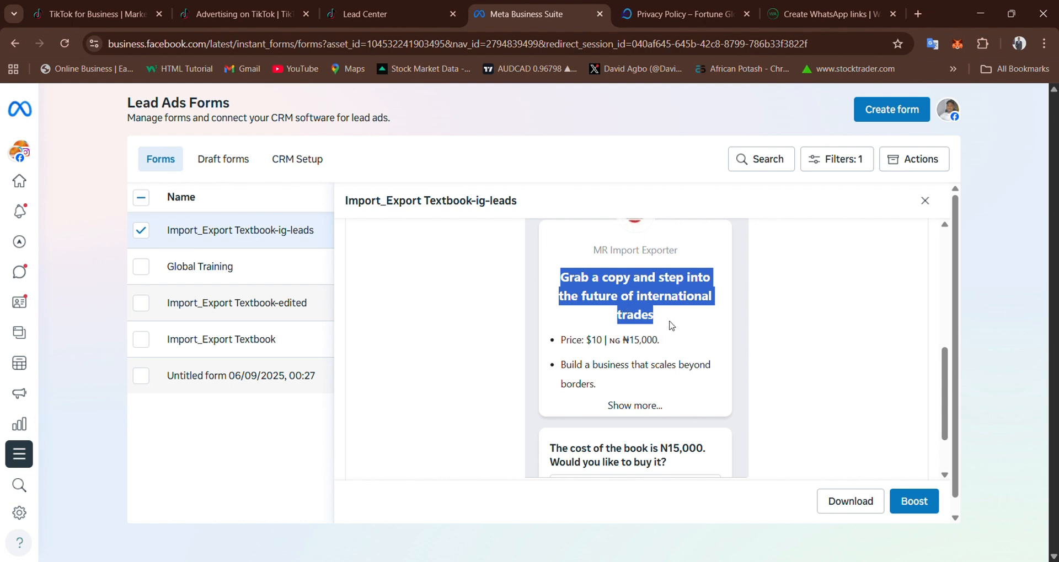
pyautogui.click(377, 4)
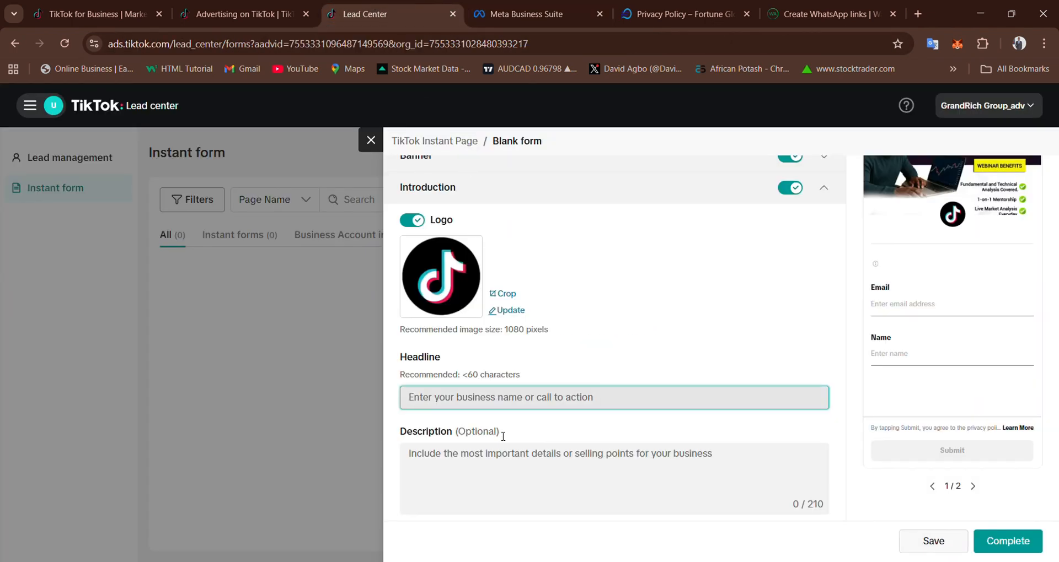
pyautogui.hotkey('ctrl', 'v')
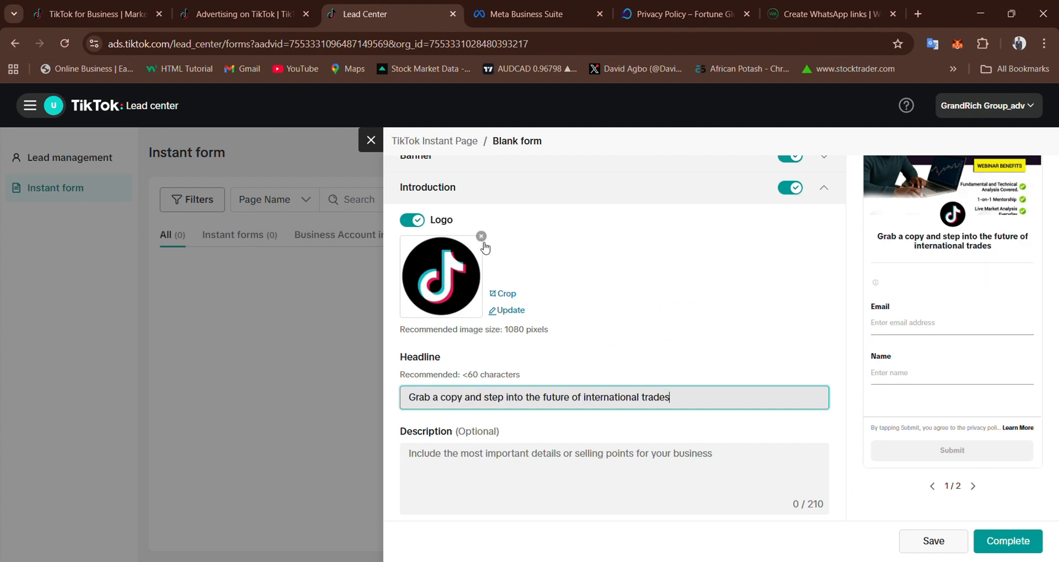
# Copy the five bullet points, from "Price: $10 | NG ₦15,000." to "Turn the port into your starting point for profit.", from the Meta form preview into the introduction's description
pyautogui.scroll(-1, 586, 384)
pyautogui.scroll(-1, 496, 389)
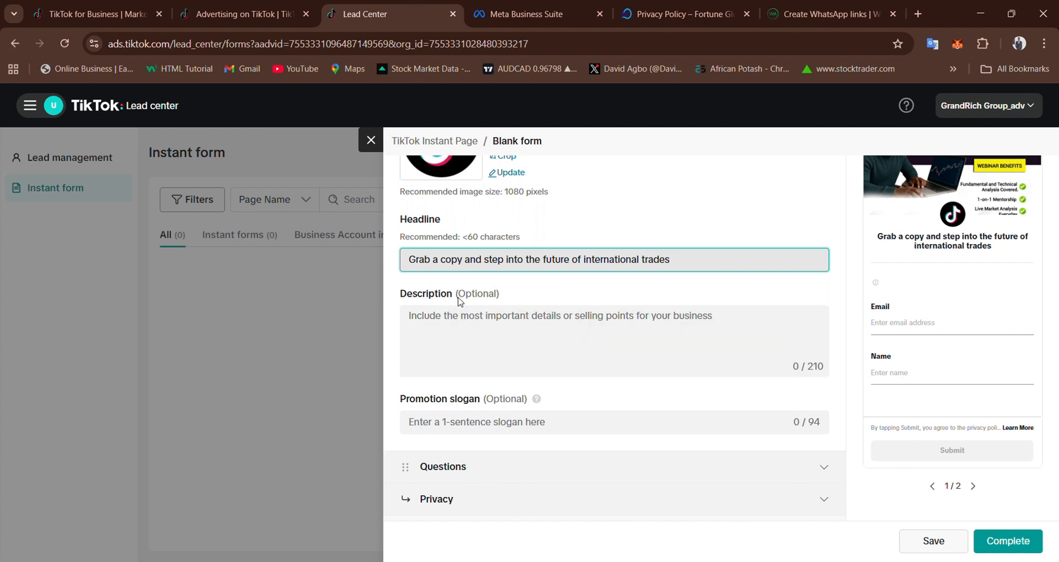
pyautogui.click(541, 22)
pyautogui.click(635, 405)
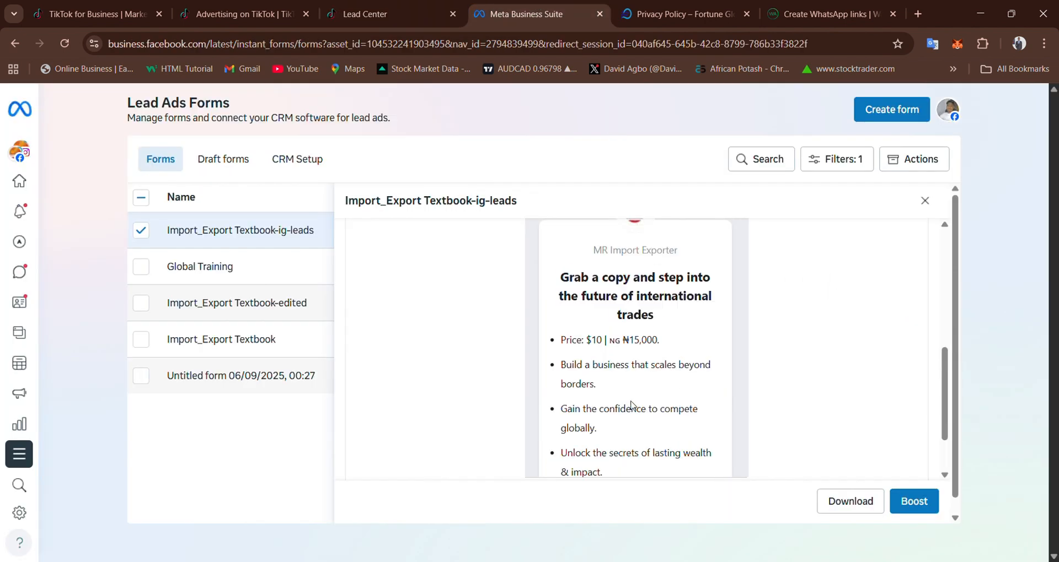
pyautogui.scroll(-1, 606, 386)
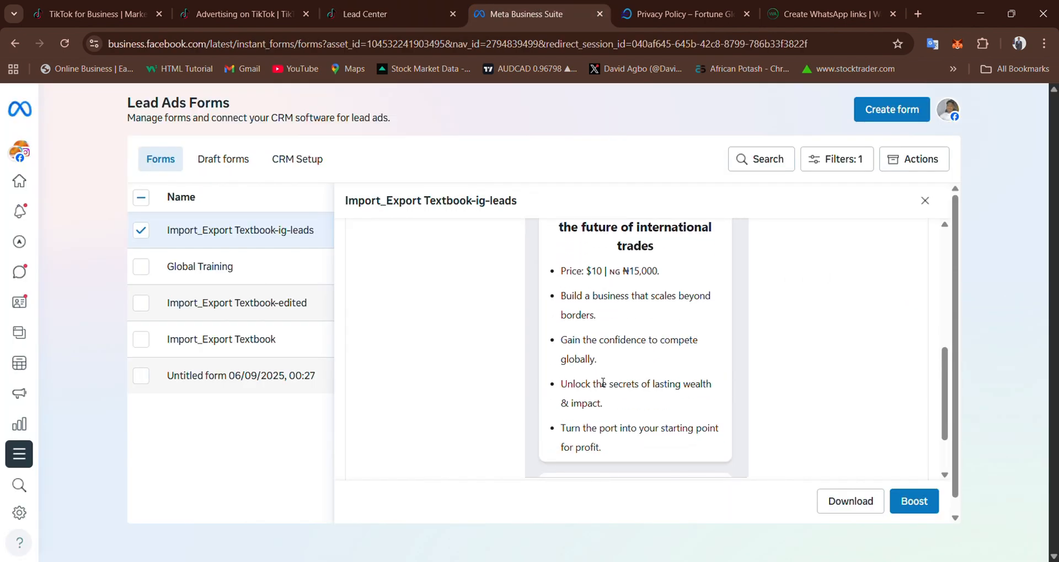
pyautogui.moveTo(560, 271); pyautogui.dragTo(632, 454)
pyautogui.hotkey('ctrl', 'c')
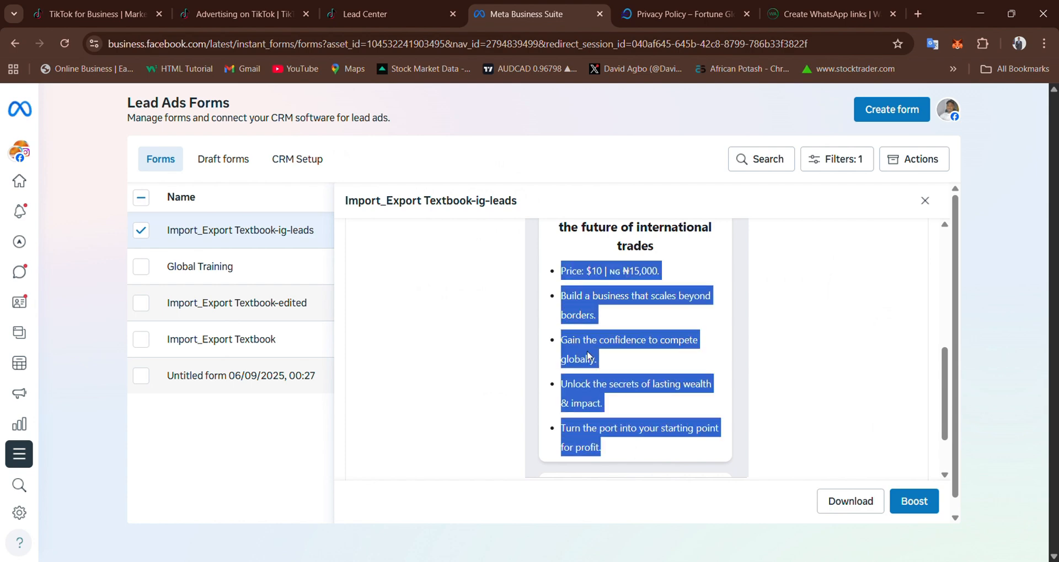
pyautogui.click(334, 7)
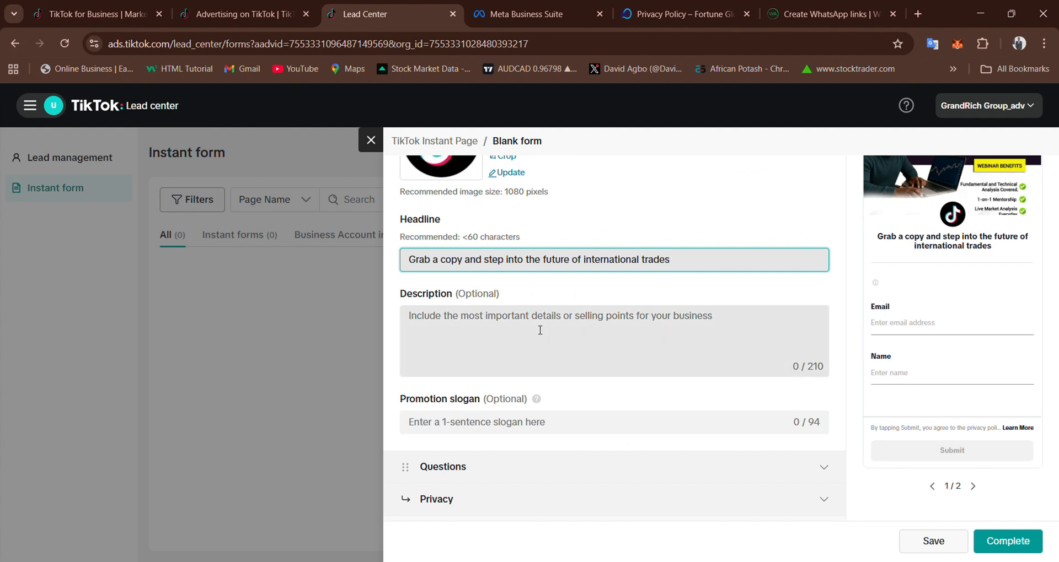
pyautogui.click(451, 333)
pyautogui.hotkey('ctrl', 'v')
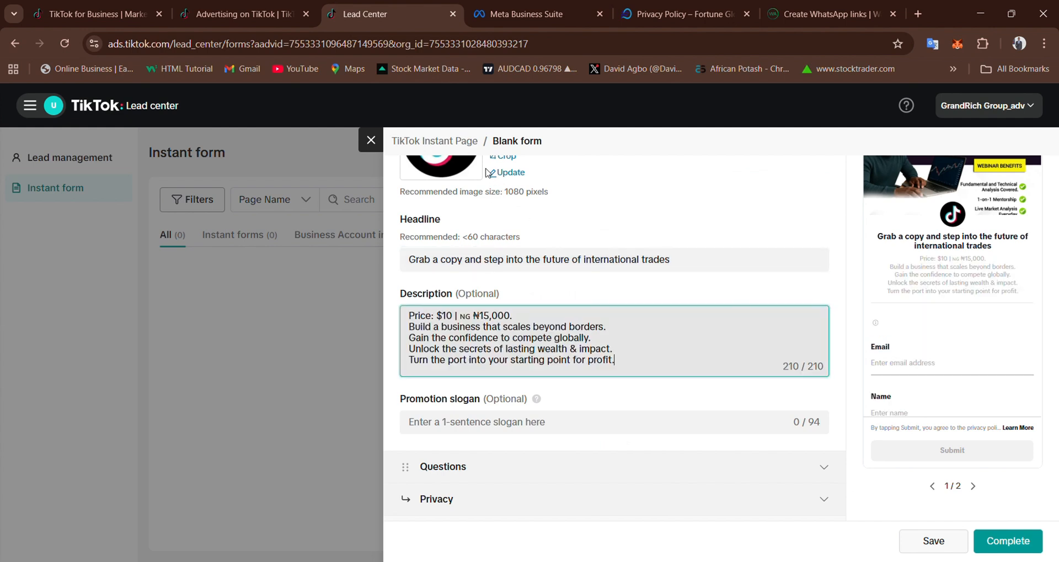
pyautogui.scroll(-1, 619, 325)
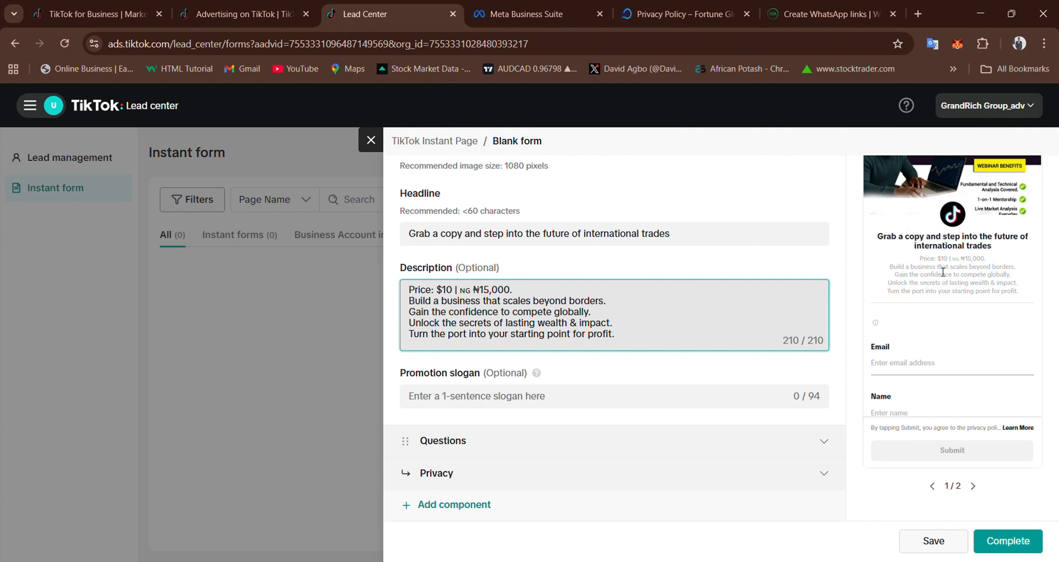
# Review the multiple-choice questions on buying the book in the Meta Business Suite form preview, then return to the TikTok form
pyautogui.click(518, 14)
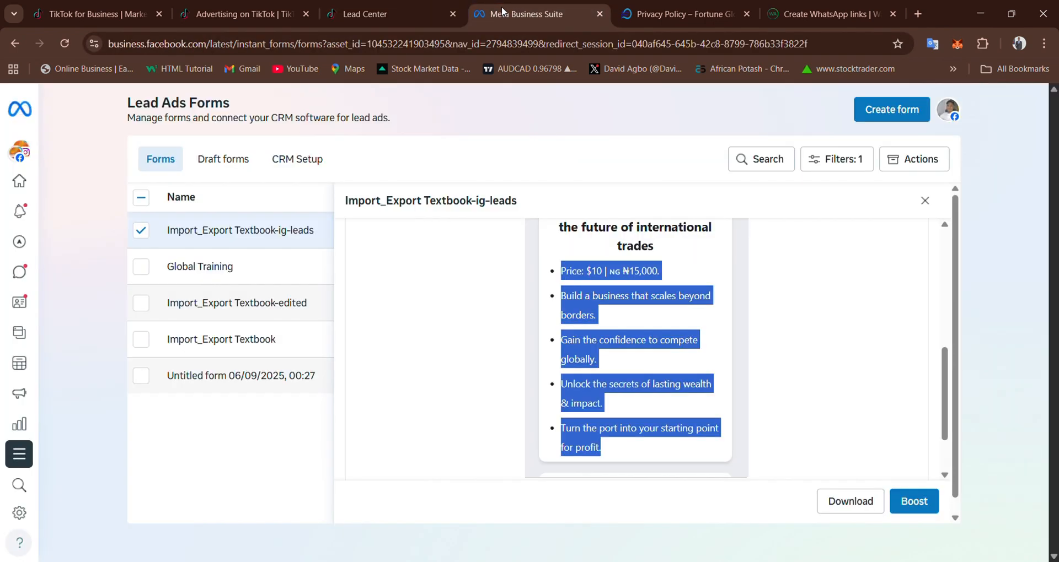
pyautogui.scroll(2, 716, 278)
pyautogui.click(704, 309)
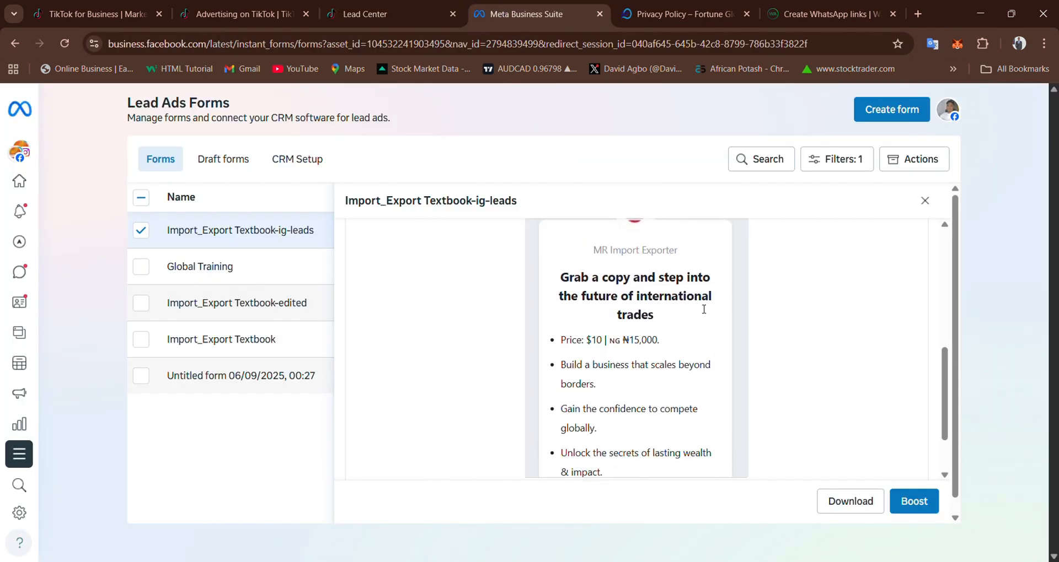
pyautogui.scroll(3, 704, 309)
pyautogui.scroll(-5, 642, 358)
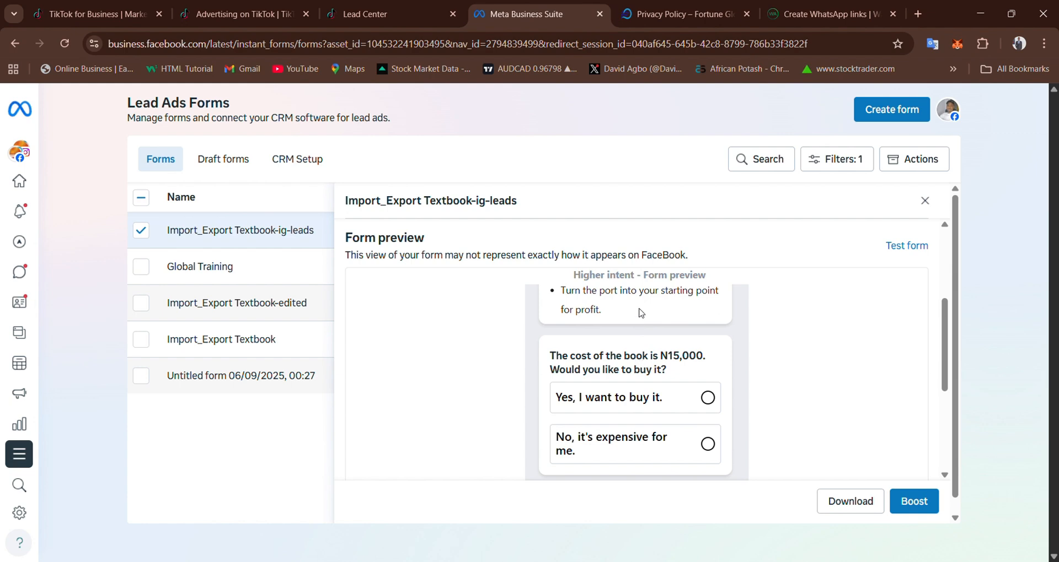
pyautogui.click(369, 5)
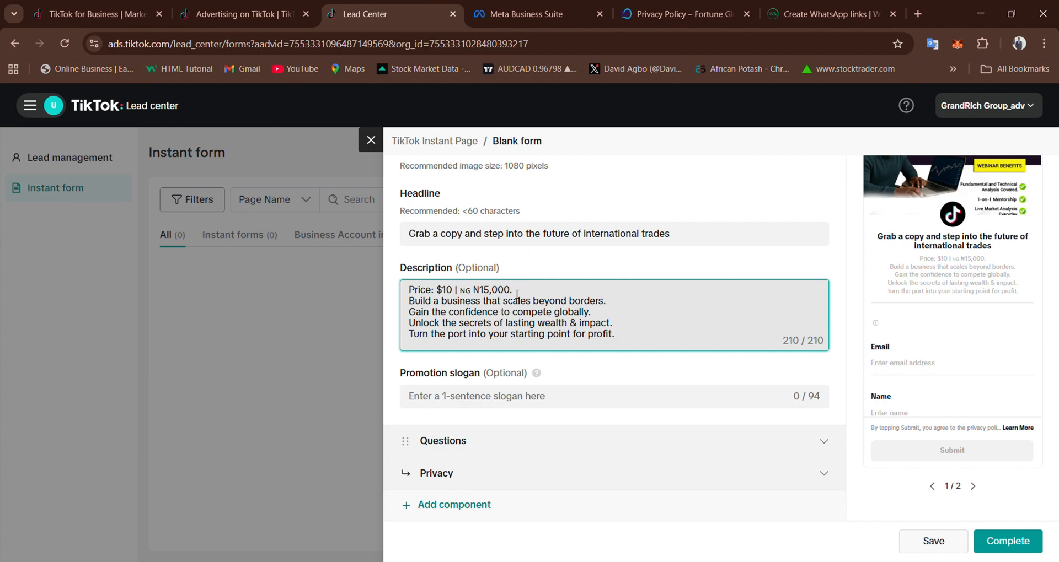
pyautogui.click(508, 21)
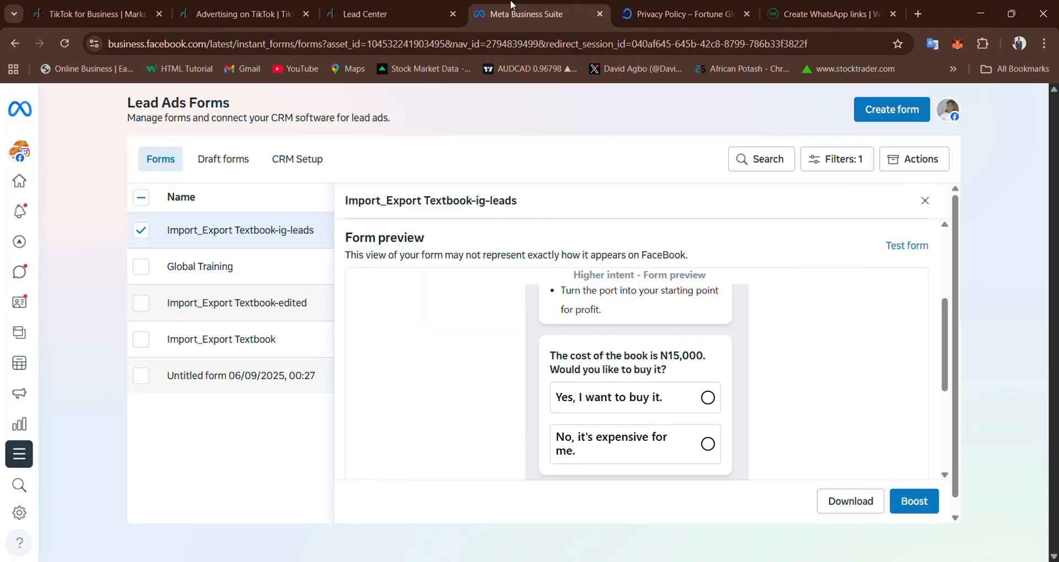
pyautogui.scroll(-3, 651, 372)
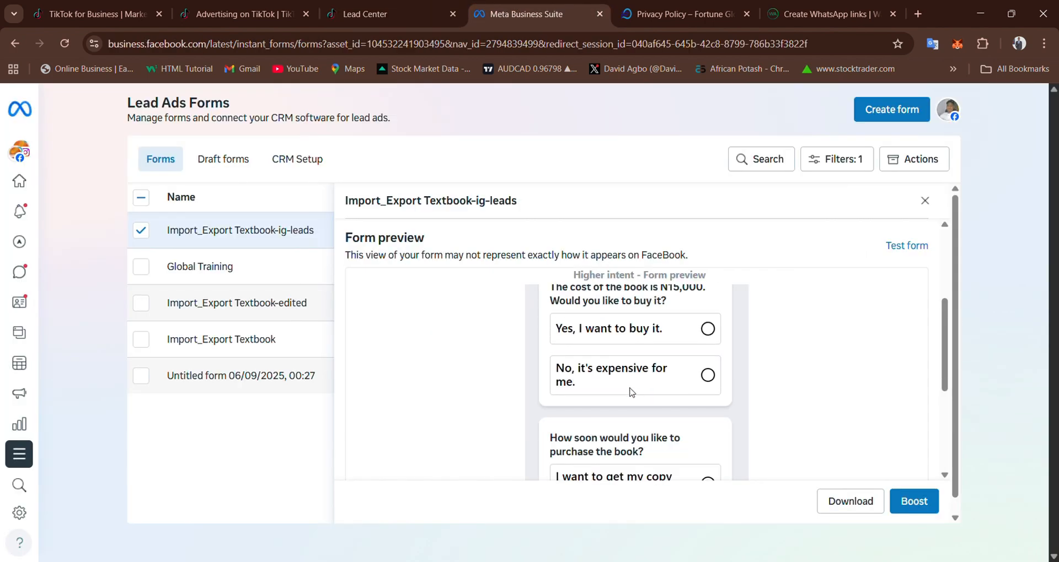
pyautogui.scroll(3, 618, 361)
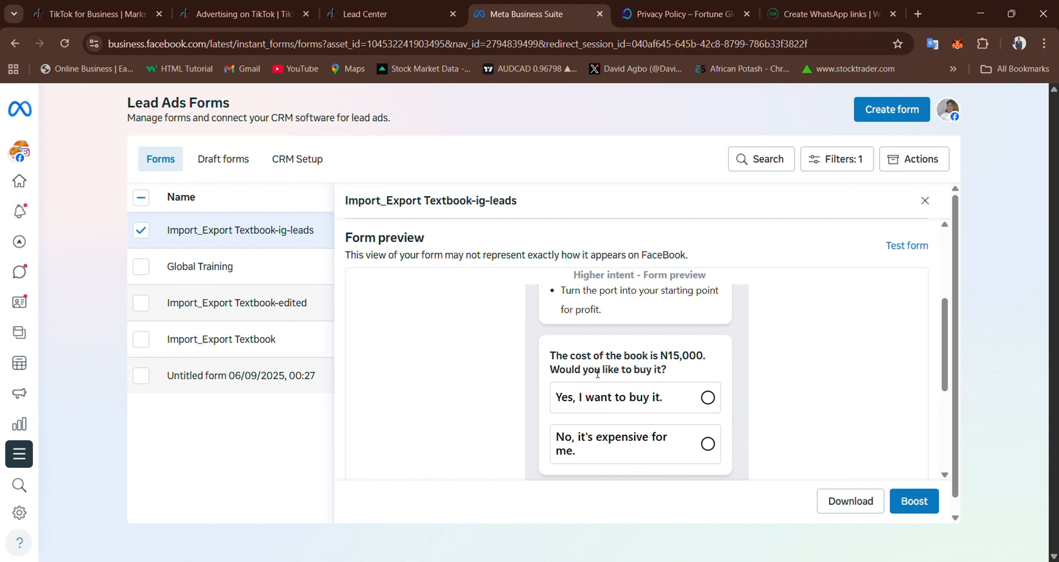
pyautogui.moveTo(690, 379); pyautogui.dragTo(528, 358)
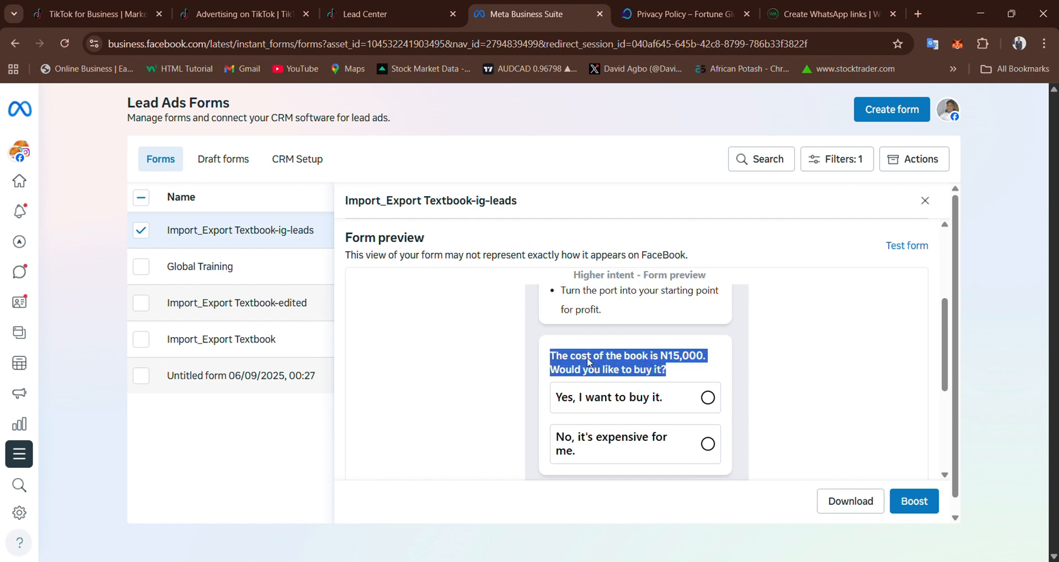
pyautogui.click(396, 12)
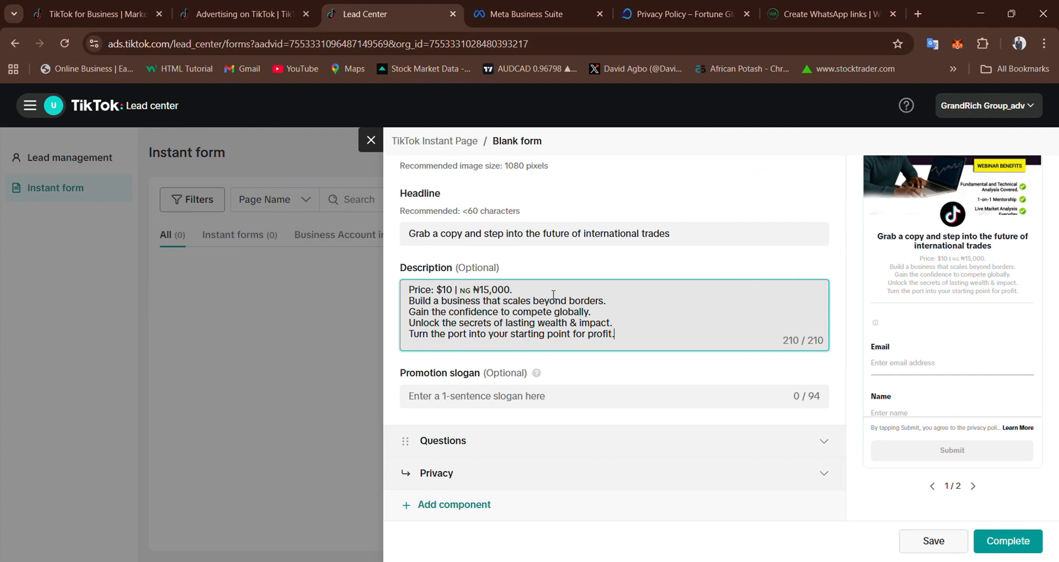
# Add a phone number question to the form's personal information and order the questions as Name, Phone number, Email
pyautogui.click(823, 441)
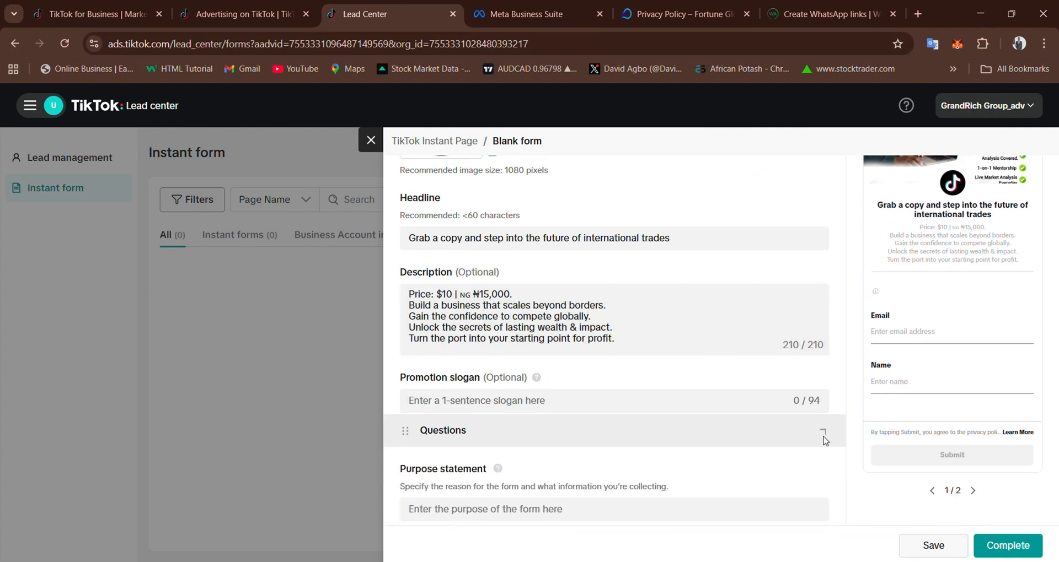
pyautogui.scroll(-5, 754, 452)
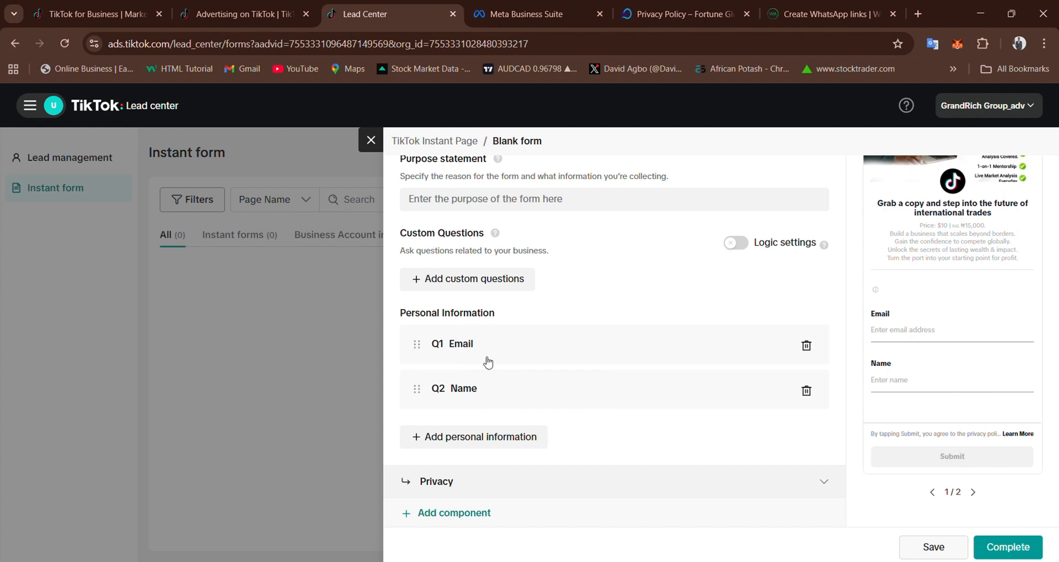
pyautogui.click(481, 439)
pyautogui.click(466, 441)
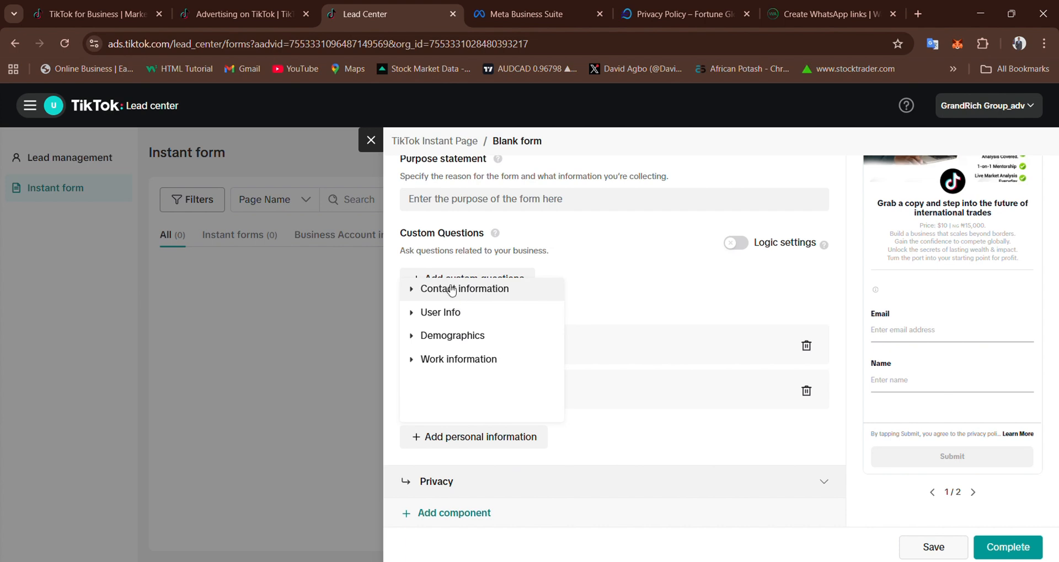
pyautogui.click(480, 292)
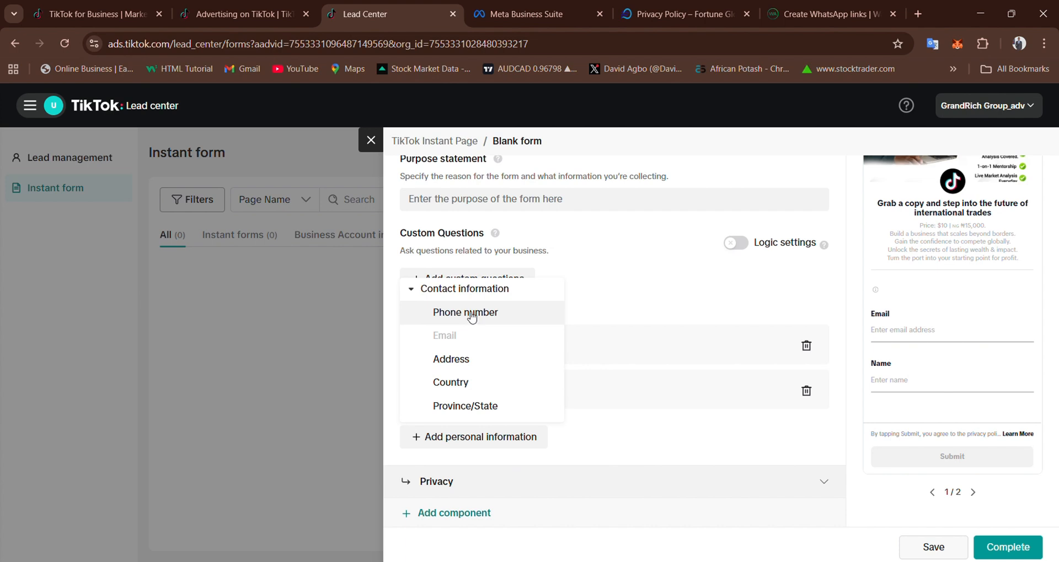
pyautogui.click(471, 315)
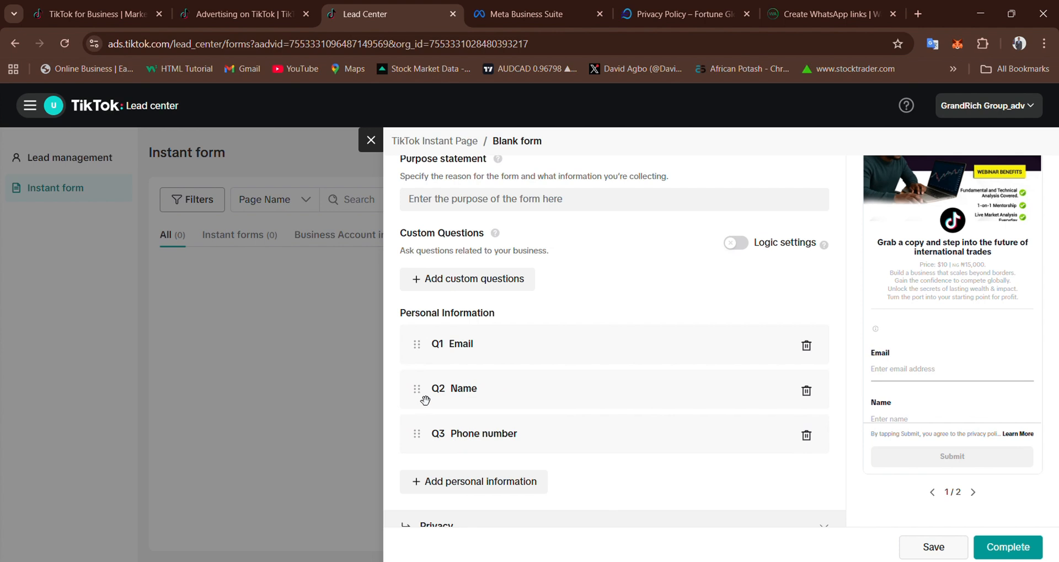
pyautogui.moveTo(425, 401); pyautogui.dragTo(430, 368)
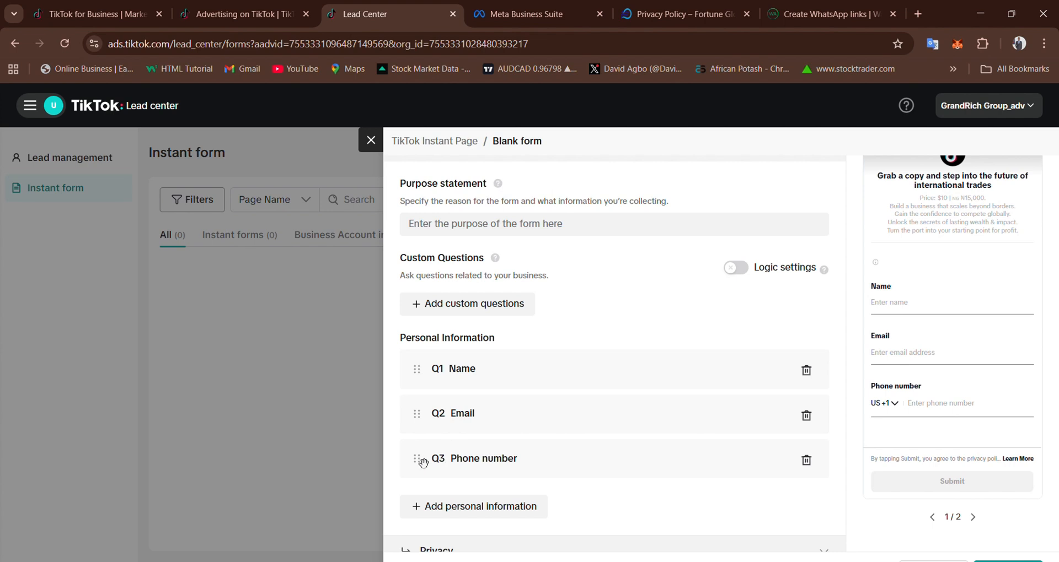
pyautogui.moveTo(420, 461); pyautogui.dragTo(462, 433)
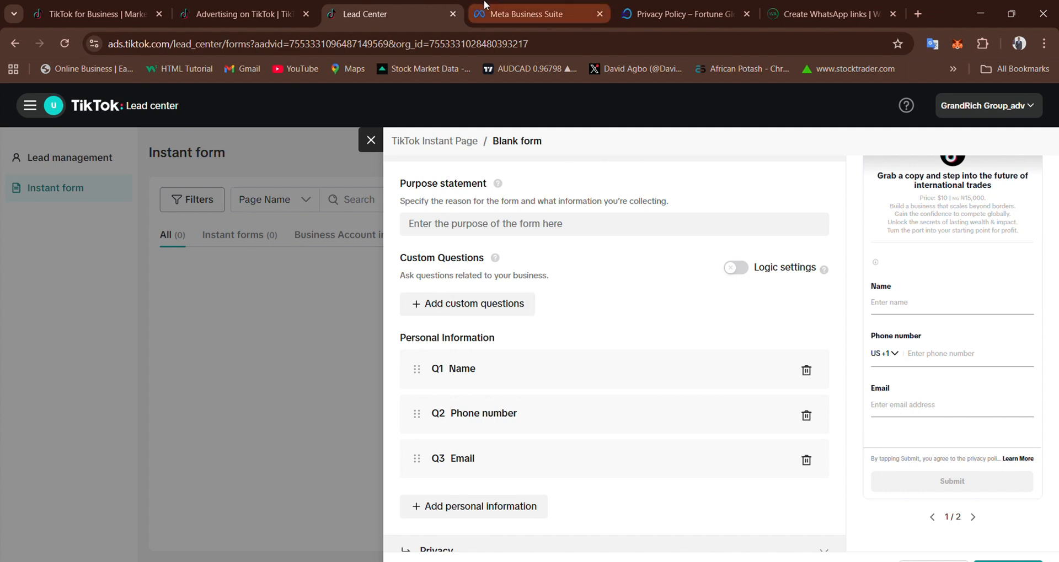
# Check the book cost question in the Meta form preview and enable logic settings for the TikTok form's custom questions
pyautogui.click(526, 14)
pyautogui.click(620, 367)
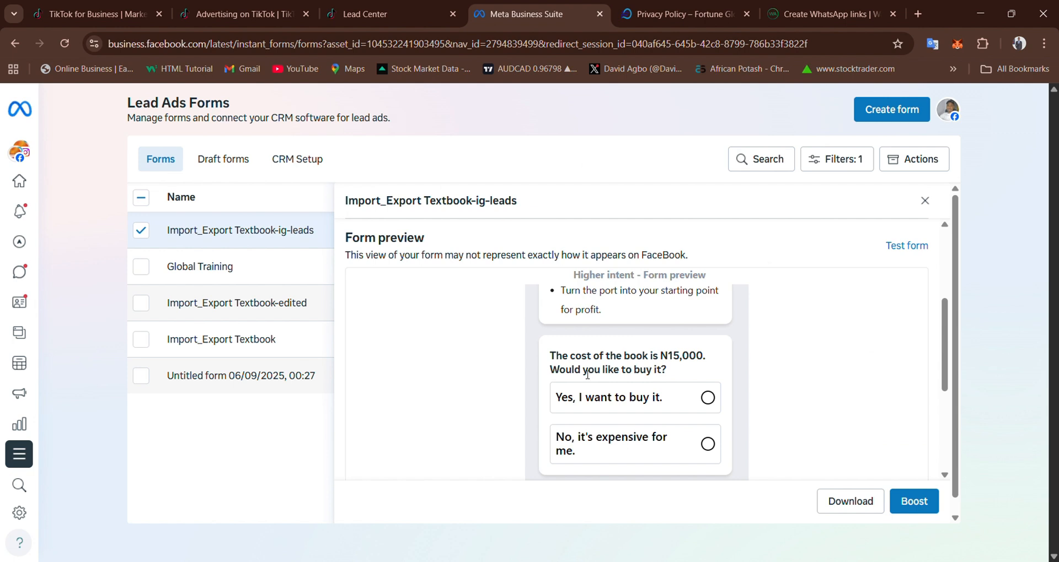
pyautogui.click(386, 14)
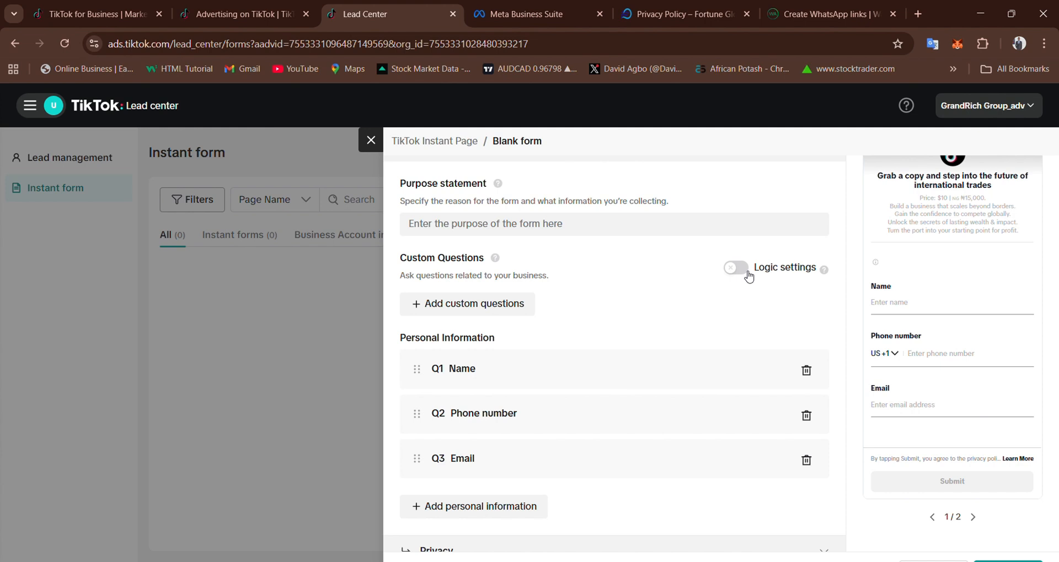
pyautogui.click(739, 269)
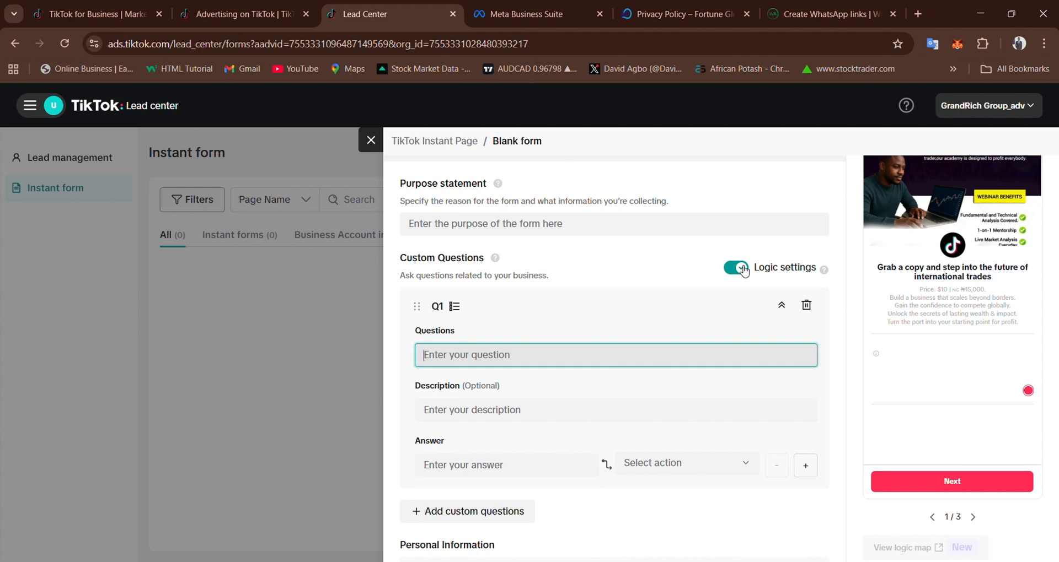
# Copy "The cost of the book is N15,000. Would you like to buy it?" from the Meta form preview into custom question Q1
pyautogui.click(530, 14)
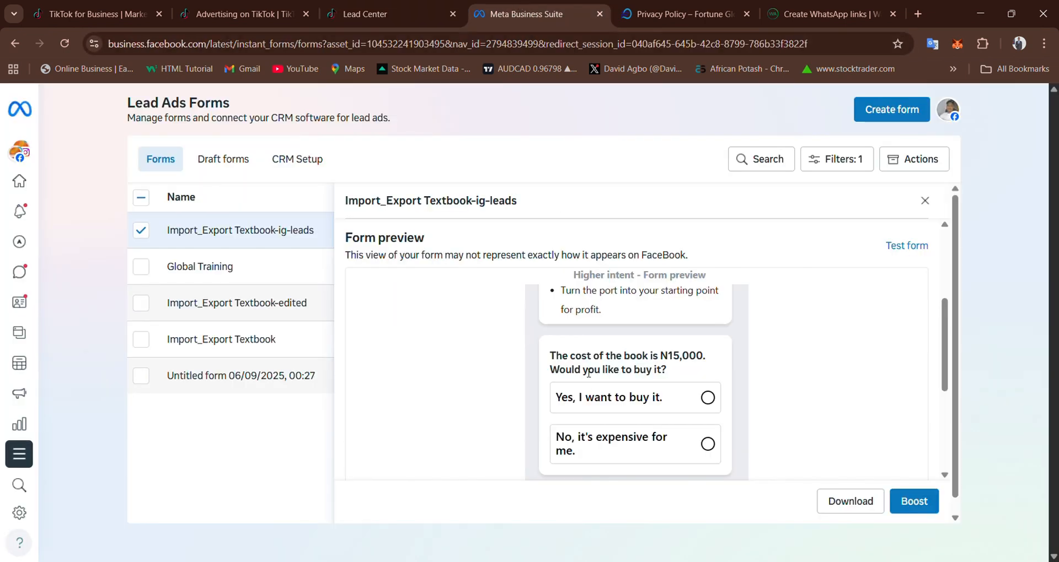
pyautogui.moveTo(666, 371); pyautogui.dragTo(545, 357)
pyautogui.hotkey('ctrl', 'c')
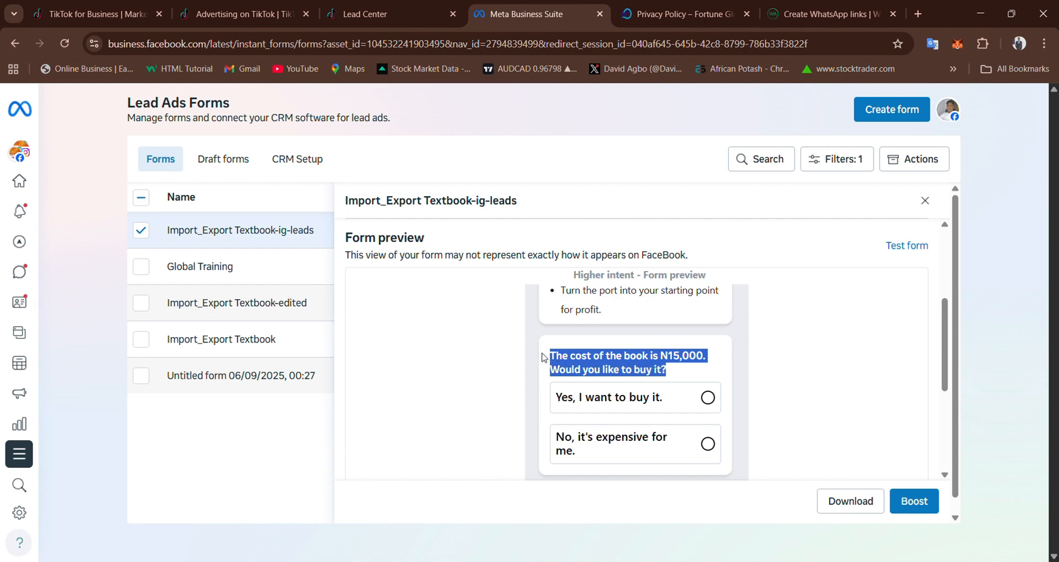
pyautogui.click(399, 6)
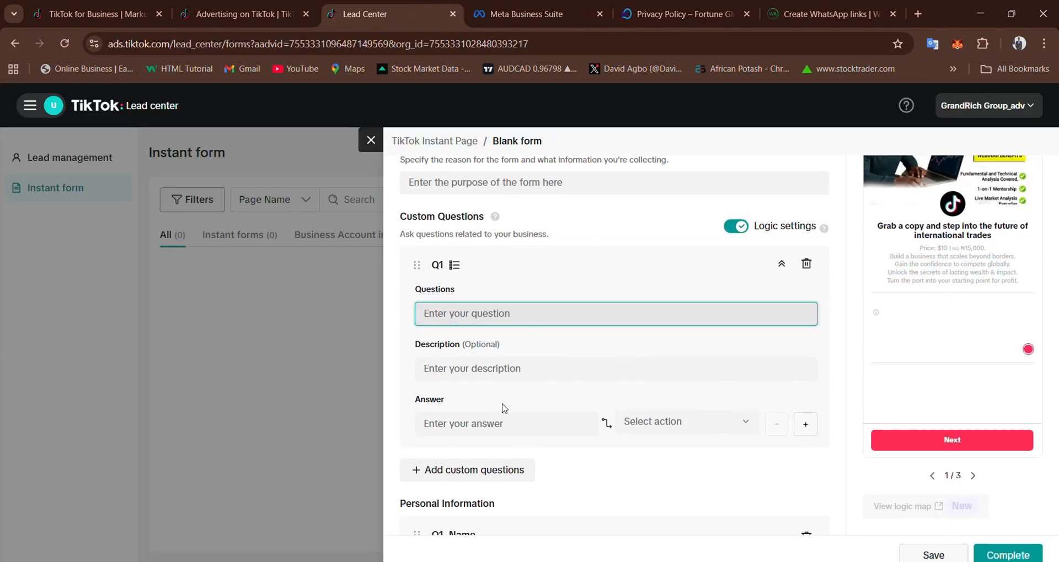
pyautogui.hotkey('ctrl', 'v')
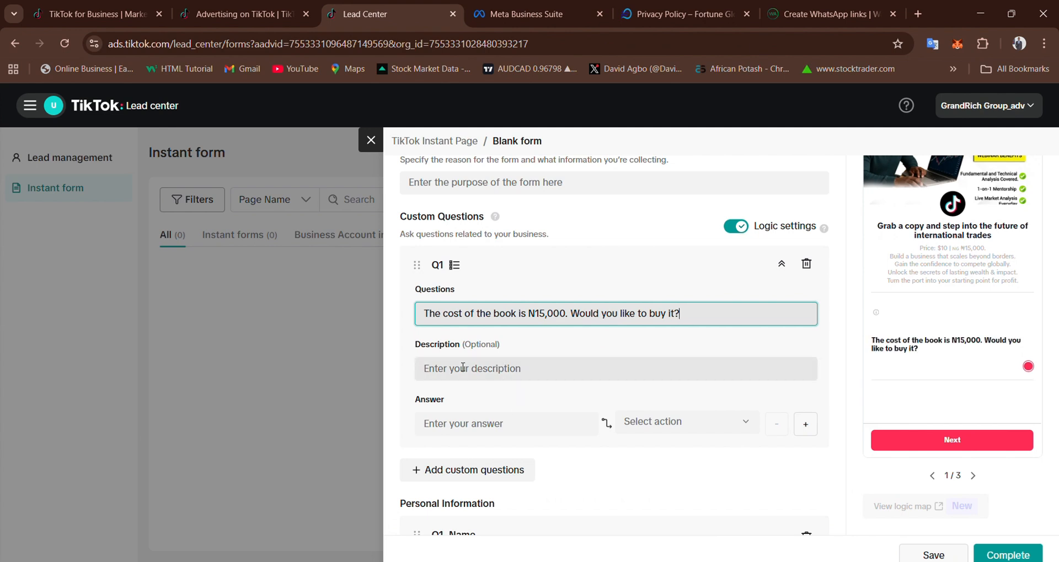
# Copy the answer "Yes, I want to buy it." from the Meta form preview into the description of custom question Q1
pyautogui.scroll(-1, 528, 369)
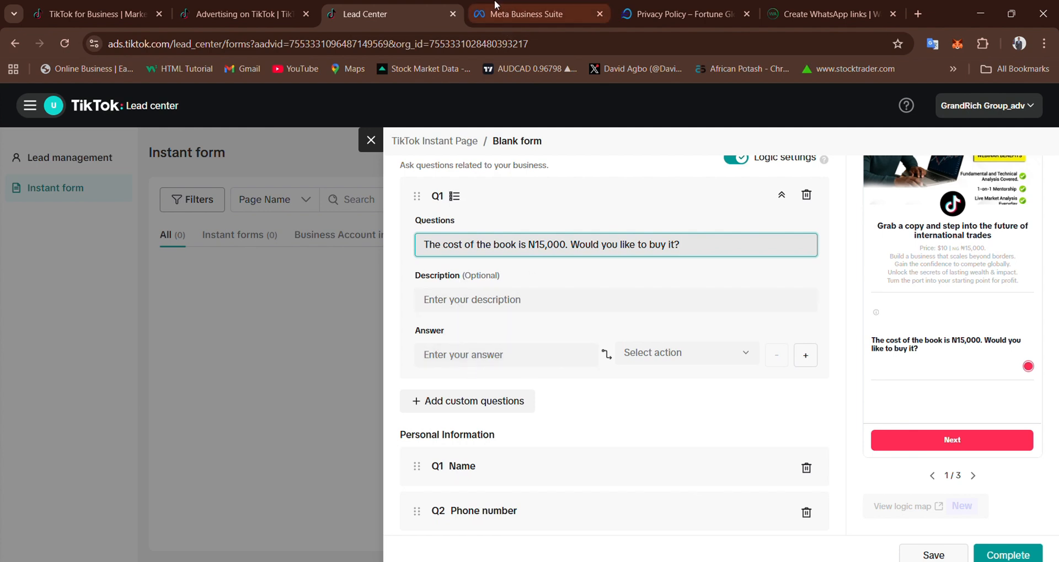
pyautogui.click(527, 13)
pyautogui.scroll(-1, 595, 315)
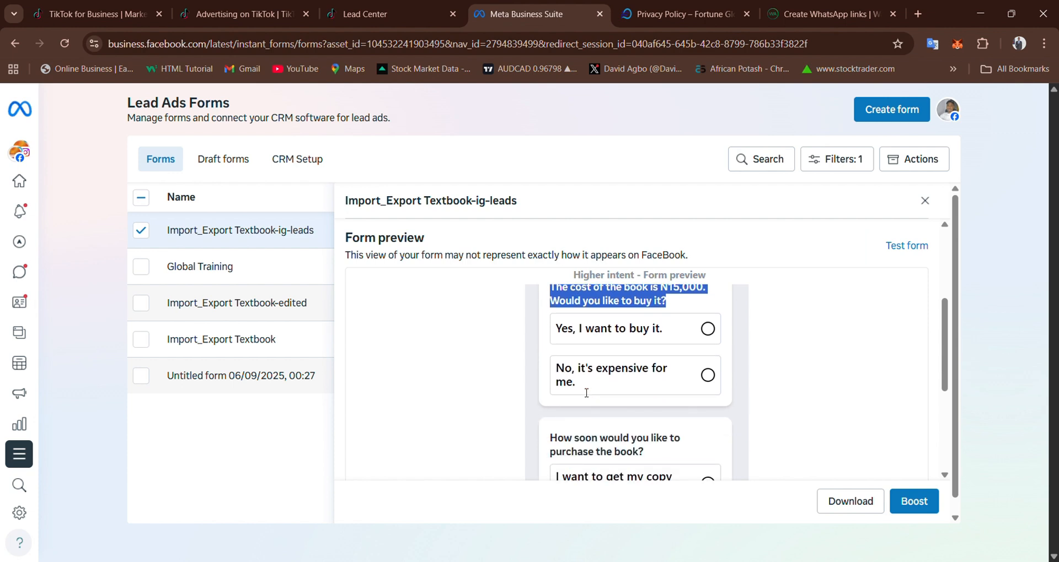
pyautogui.moveTo(556, 328); pyautogui.dragTo(667, 329)
pyautogui.hotkey('ctrl', 'c')
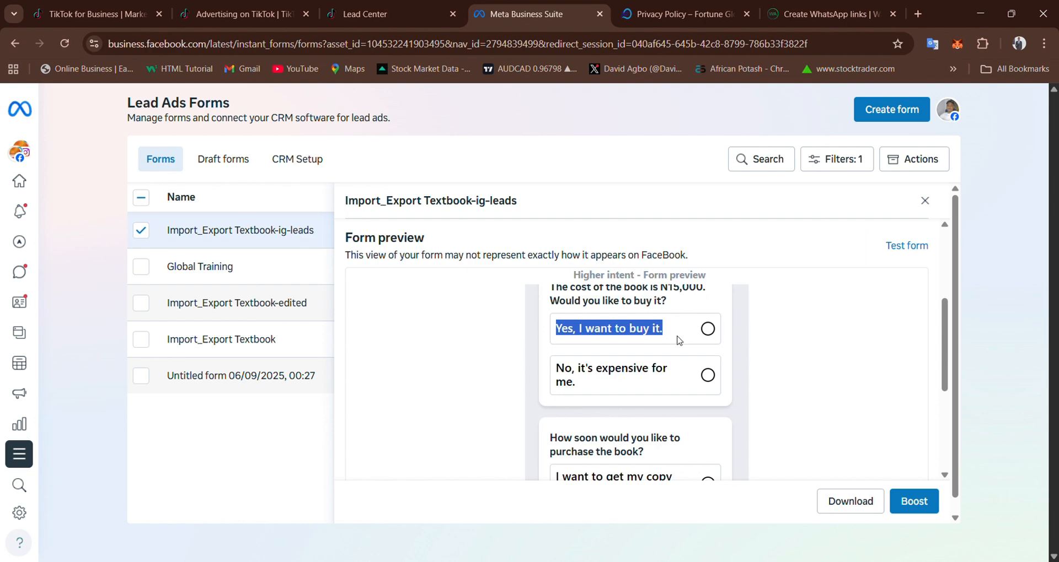
pyautogui.click(386, 13)
pyautogui.click(460, 294)
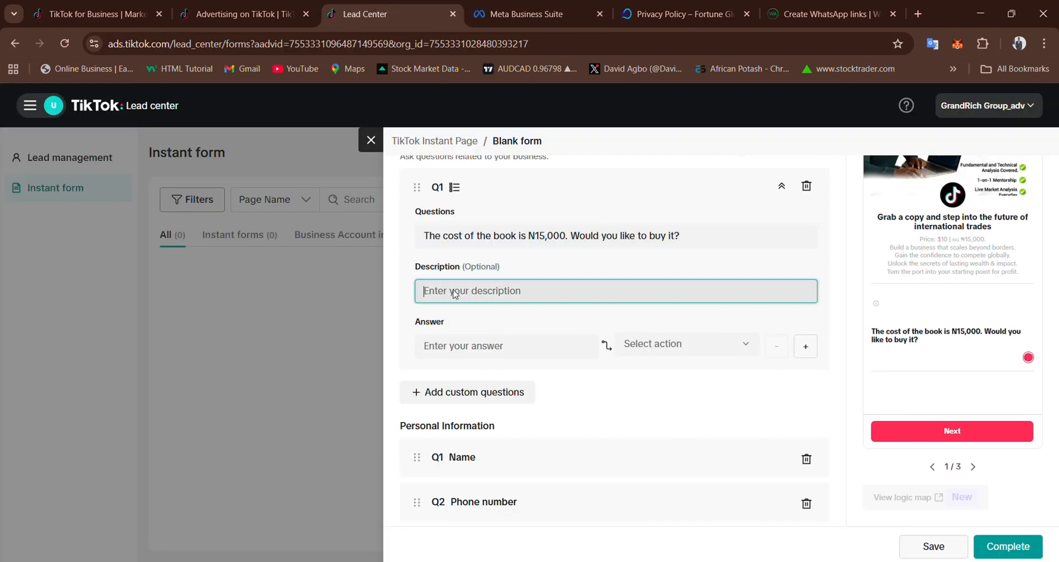
pyautogui.hotkey('ctrl', 'v')
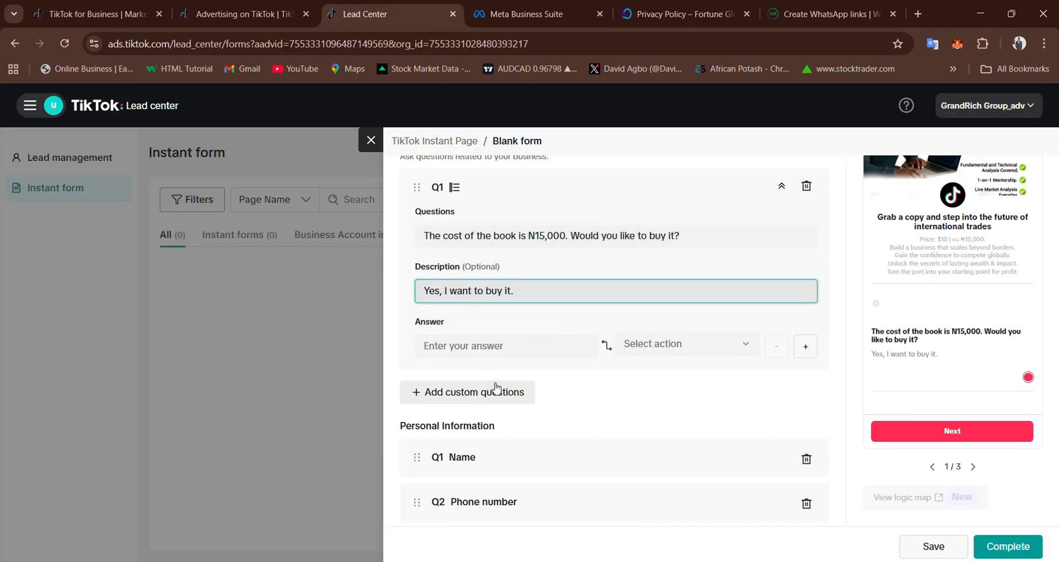
# Move "Yes, I want to buy it." from the description of custom question Q1 into its first answer
pyautogui.moveTo(514, 291); pyautogui.dragTo(393, 293)
pyautogui.hotkey('ctrl', 'c')
pyautogui.press('BackSpace')
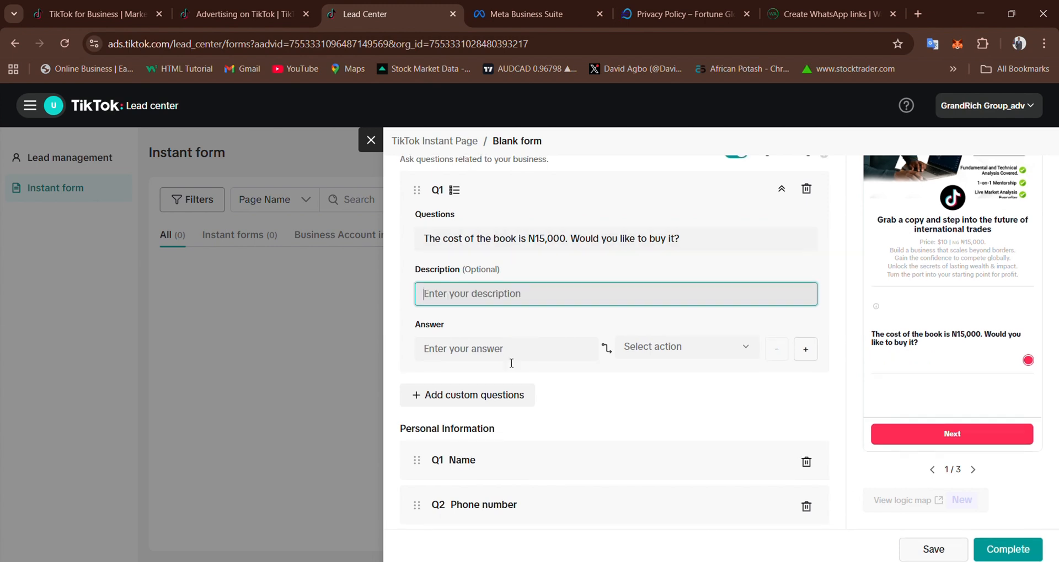
pyautogui.click(456, 347)
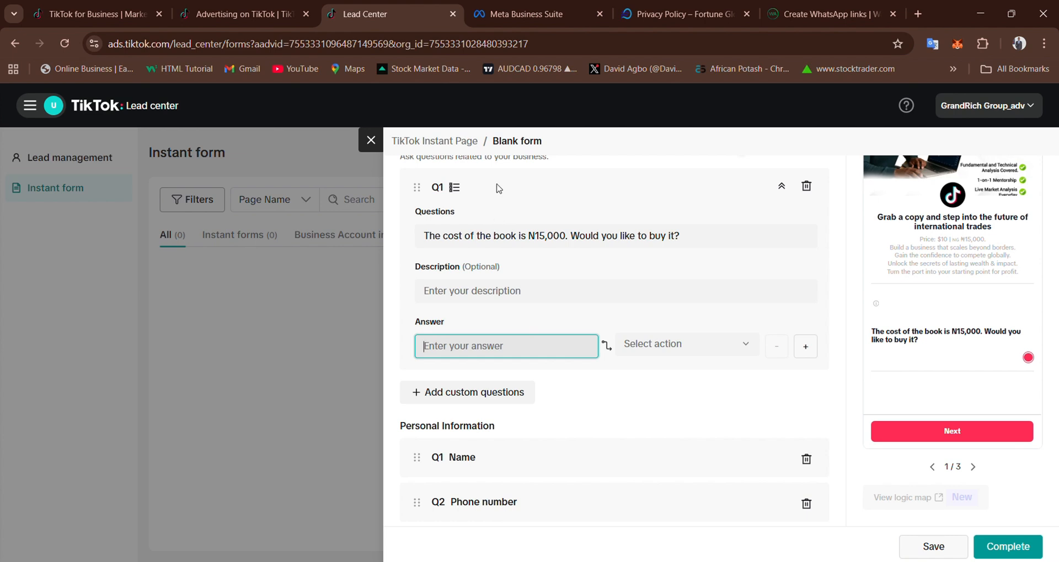
pyautogui.hotkey('ctrl', 'v')
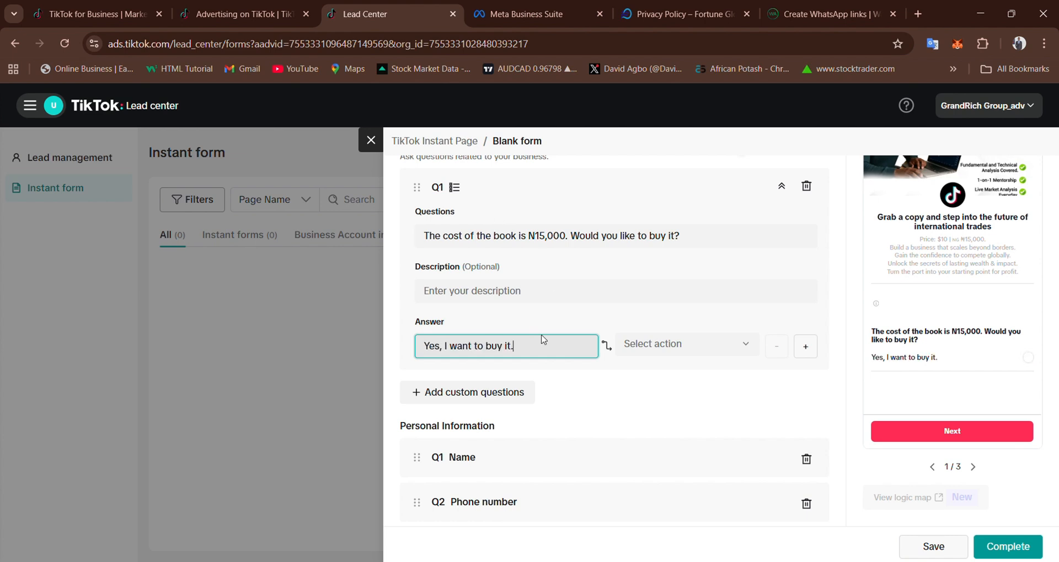
# Add a second answer to Q1 with "No, it's expensive for me." copied from the Meta form preview
pyautogui.click(810, 347)
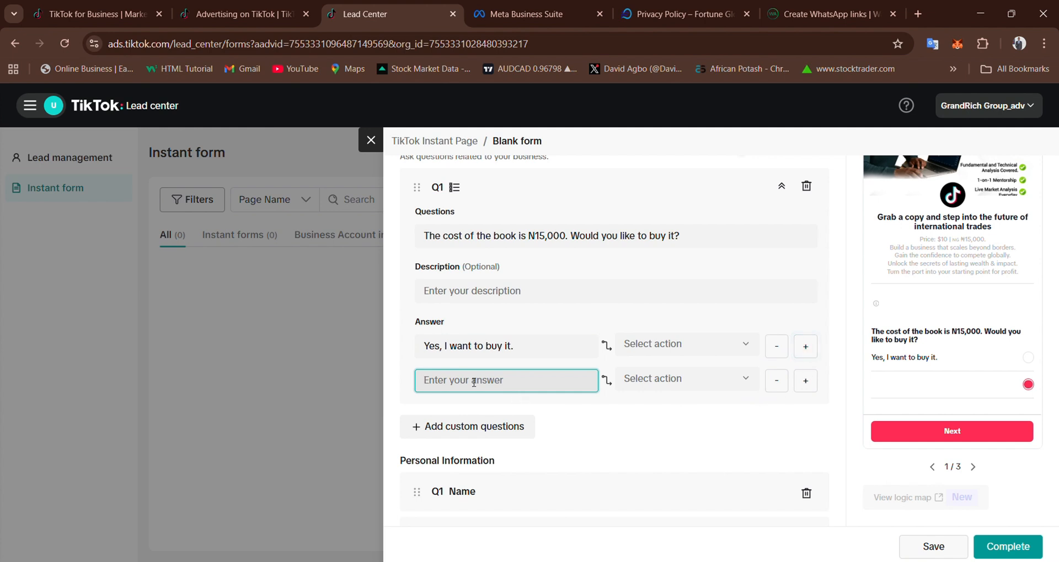
pyautogui.click(470, 17)
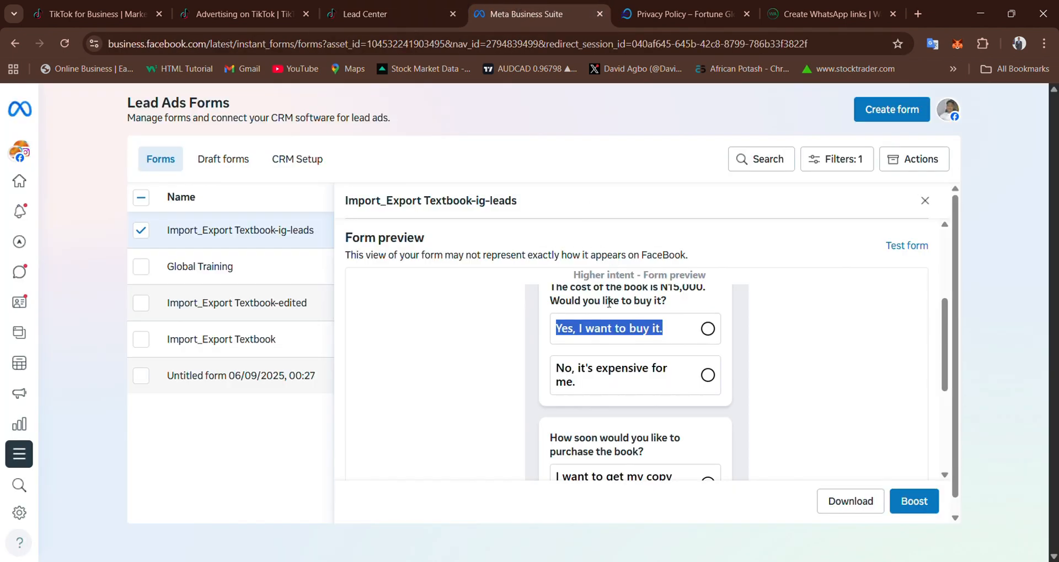
pyautogui.tripleClick(562, 380)
pyautogui.hotkey('ctrl', 'c')
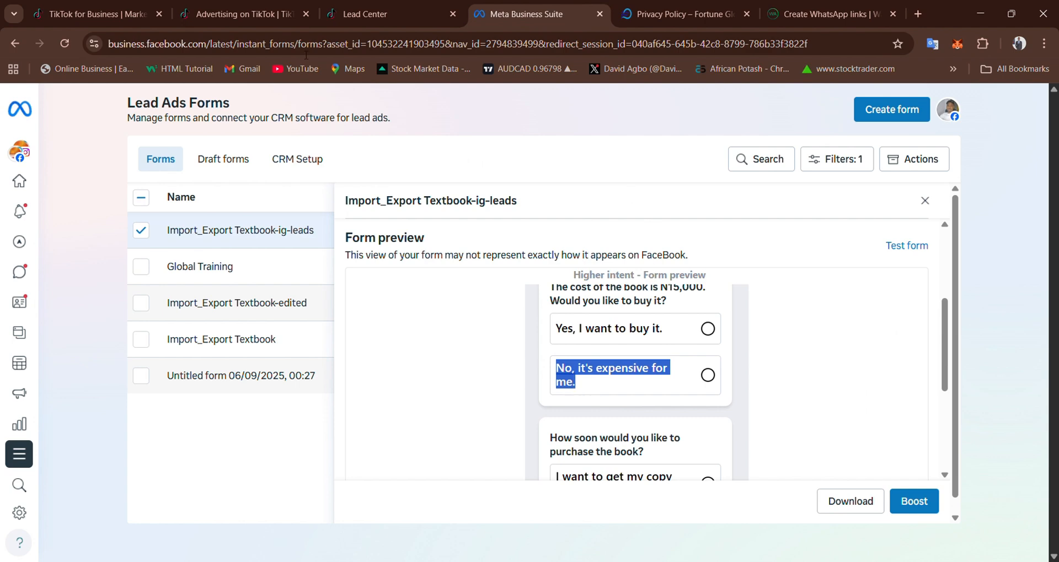
pyautogui.click(386, 14)
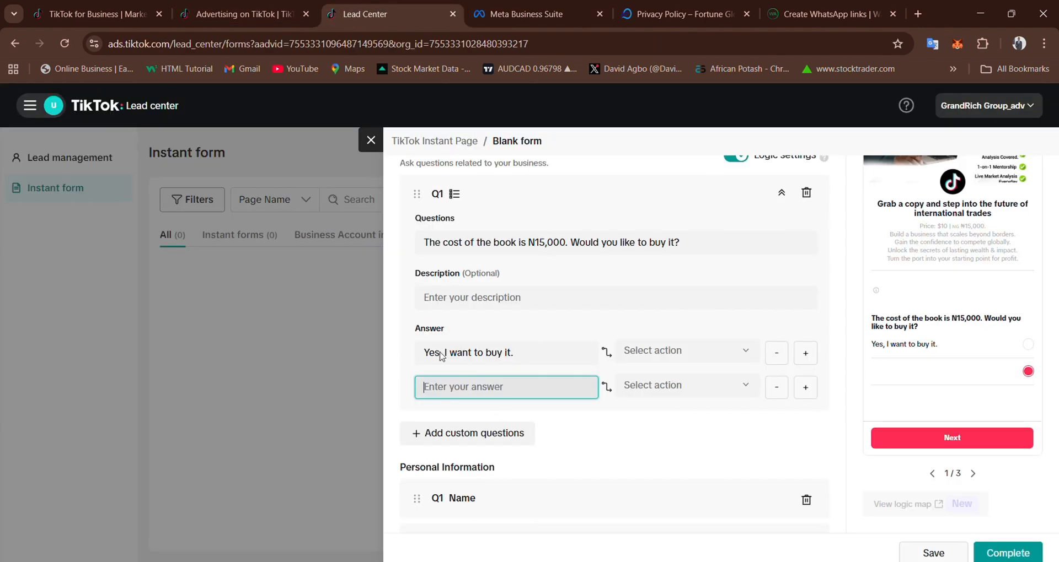
pyautogui.hotkey('ctrl', 'v')
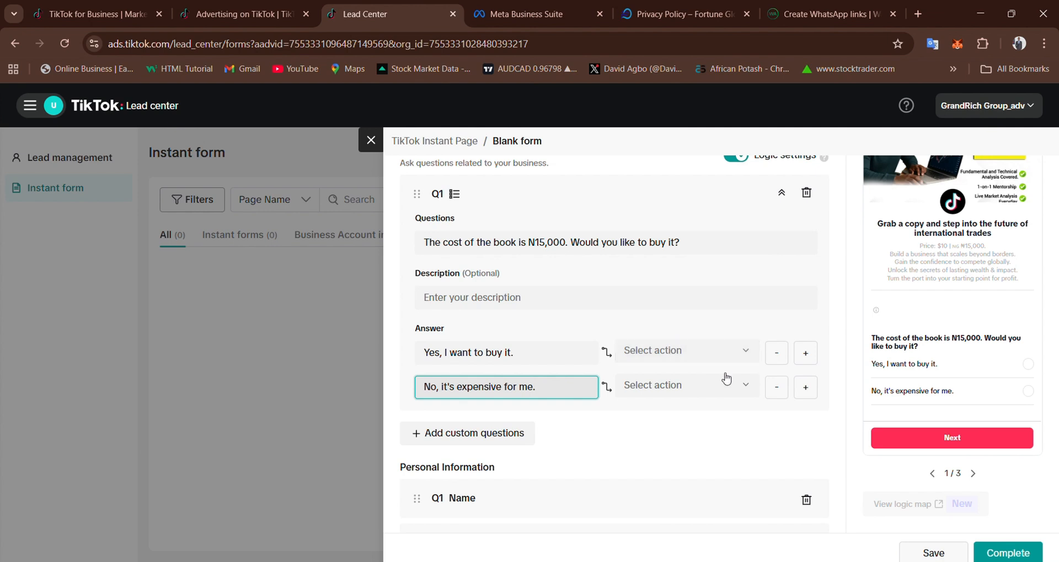
# Check which logic actions are available for Q1's answer "Yes, I want to buy it."
pyautogui.scroll(1, 722, 378)
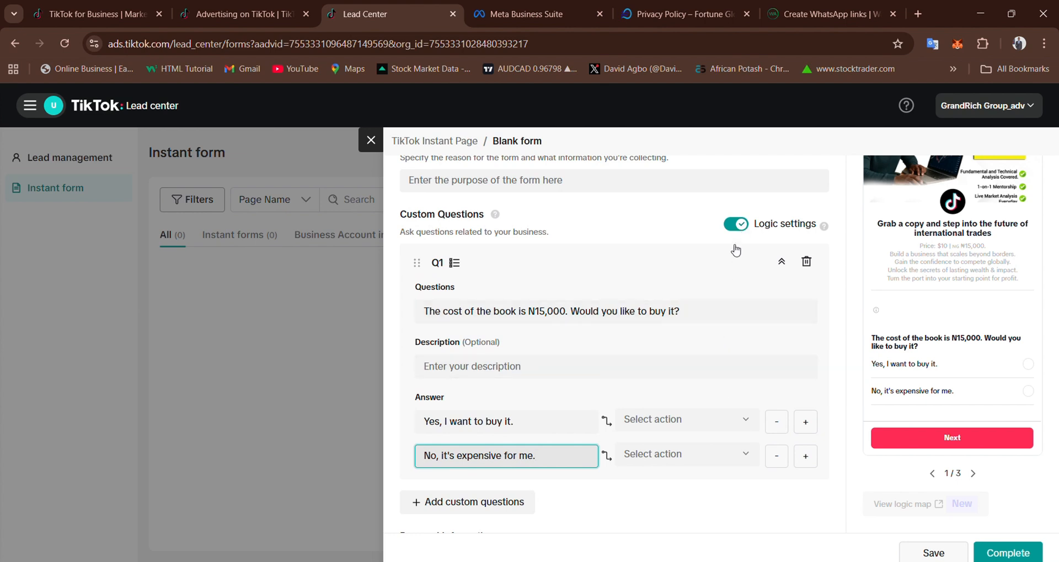
pyautogui.click(709, 419)
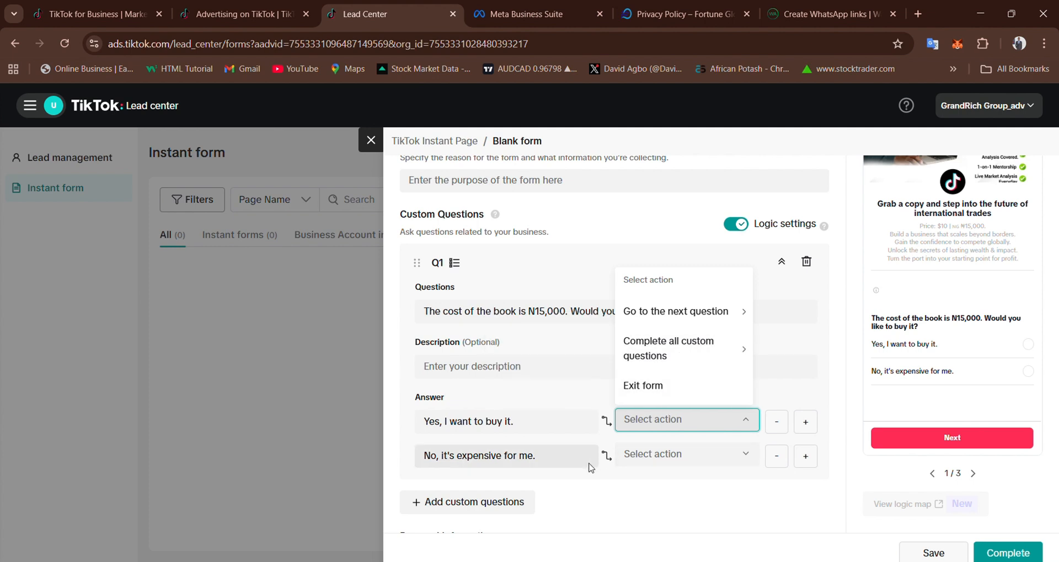
pyautogui.click(572, 398)
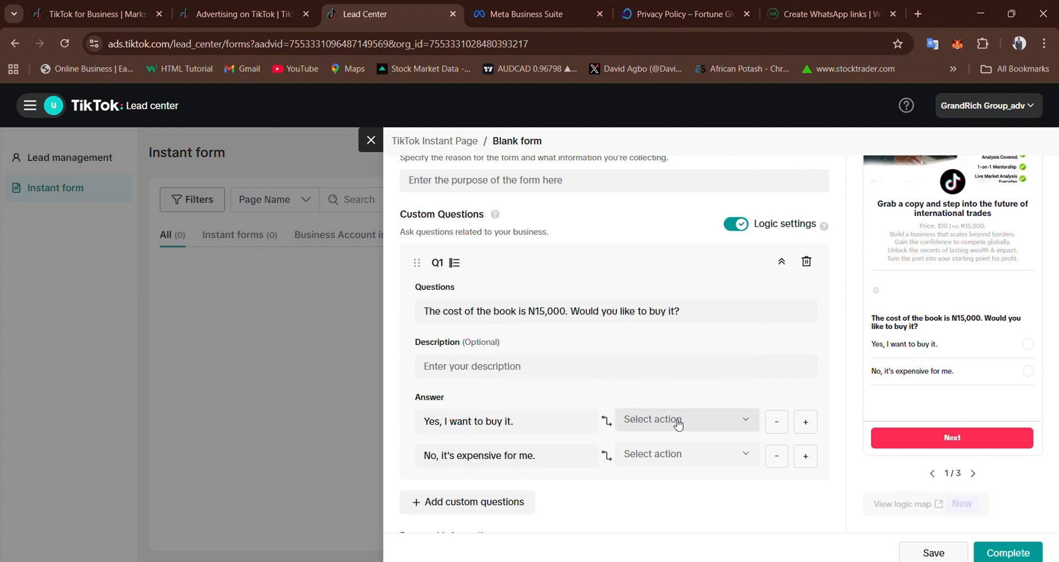
# Add a second custom question of the Multiple Choice type below Q1
pyautogui.scroll(-3, 688, 414)
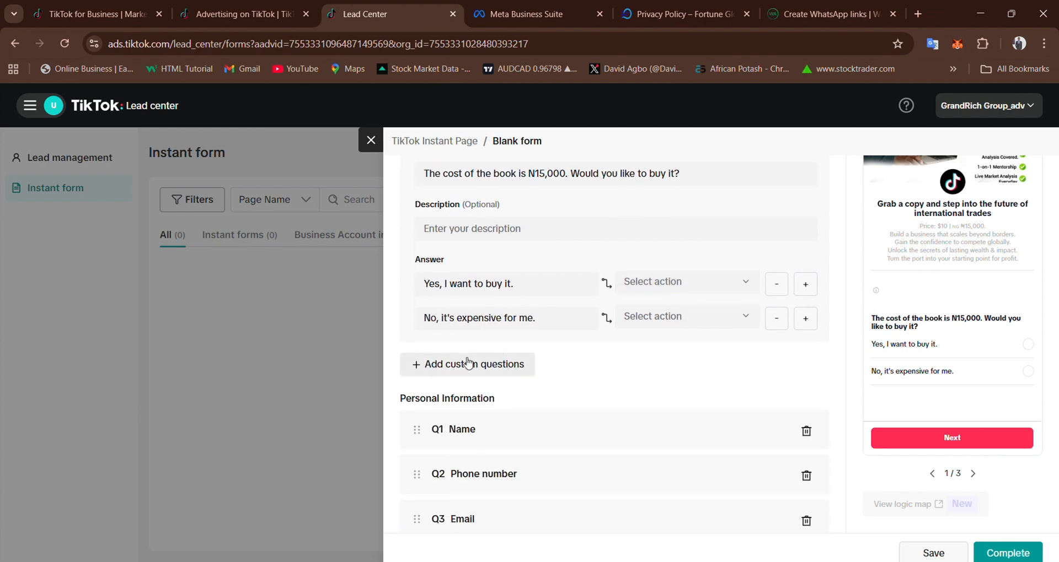
pyautogui.scroll(4, 687, 273)
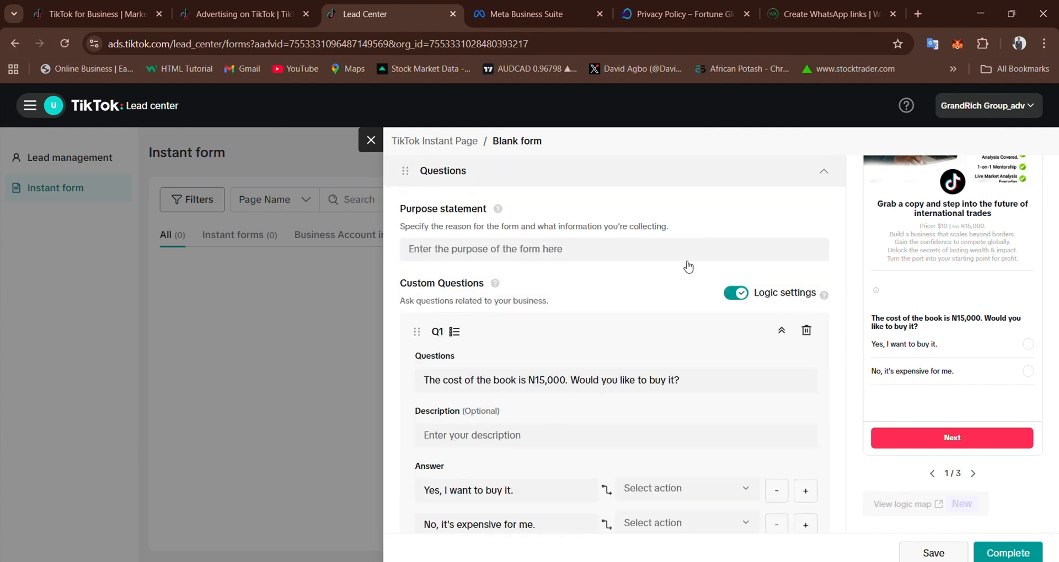
pyautogui.scroll(-4, 589, 435)
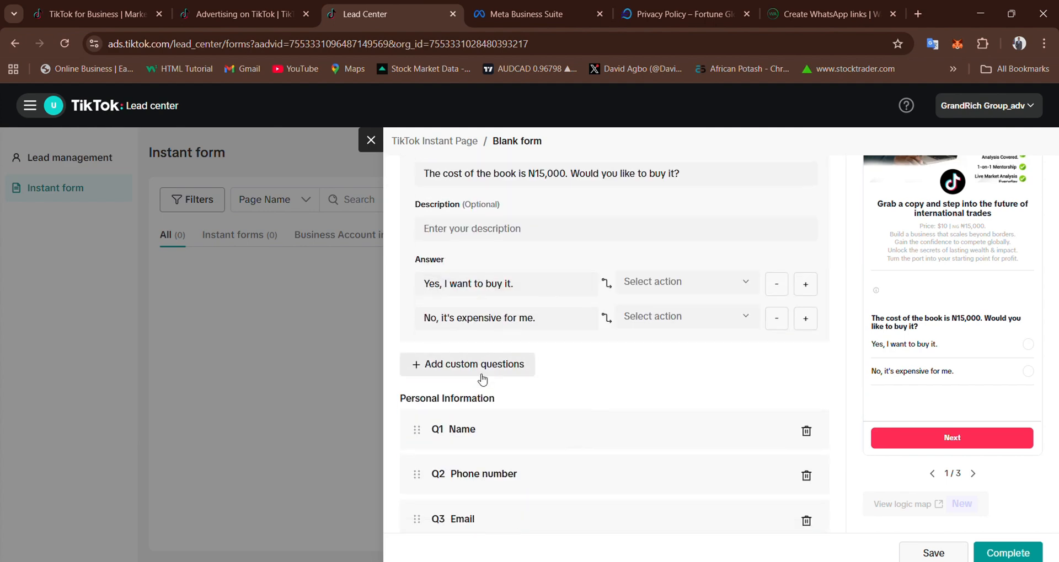
pyautogui.click(476, 368)
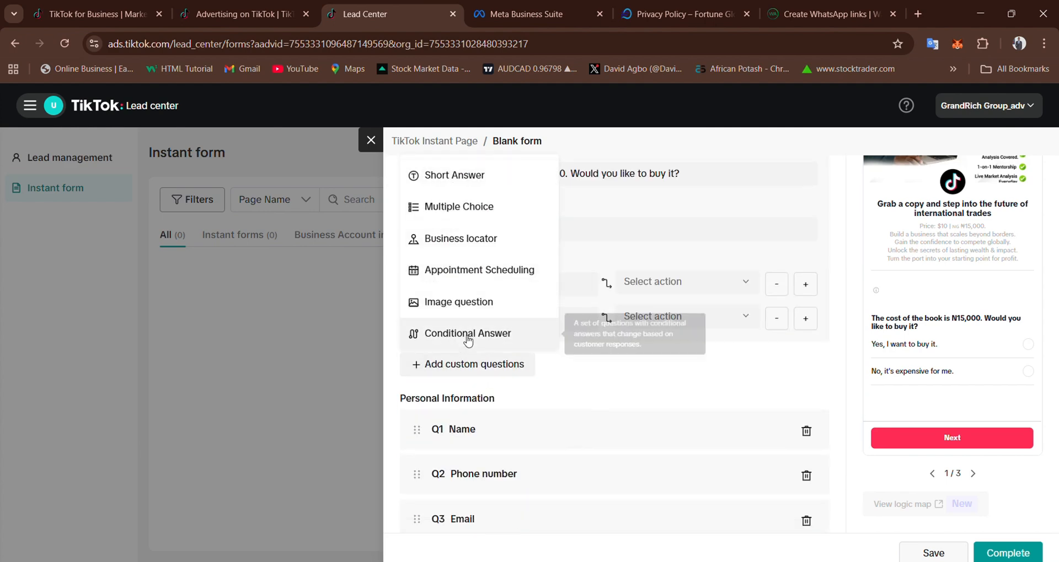
pyautogui.click(472, 210)
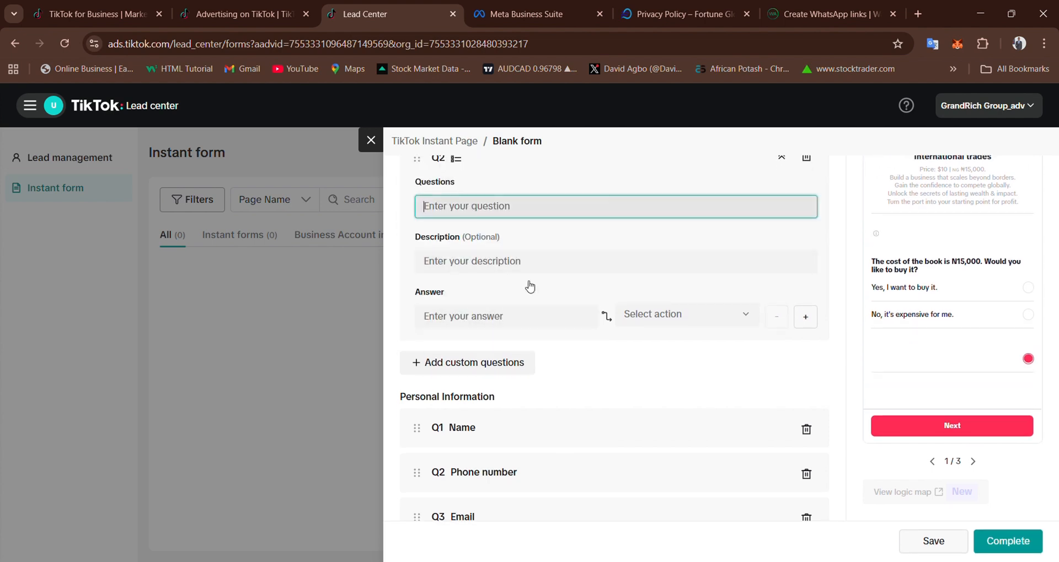
# Copy "How soon would you like to purchase the book?" from the Meta form preview into custom question Q2
pyautogui.scroll(1, 530, 287)
pyautogui.click(528, 5)
pyautogui.click(638, 409)
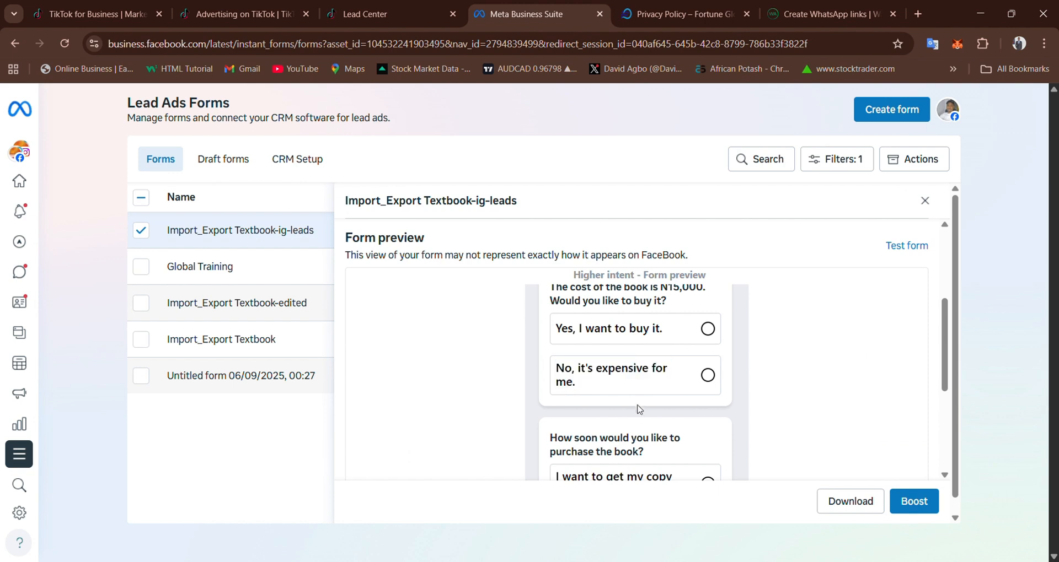
pyautogui.moveTo(638, 410); pyautogui.dragTo(635, 438)
pyautogui.scroll(-1, 636, 419)
pyautogui.scroll(-1, 671, 402)
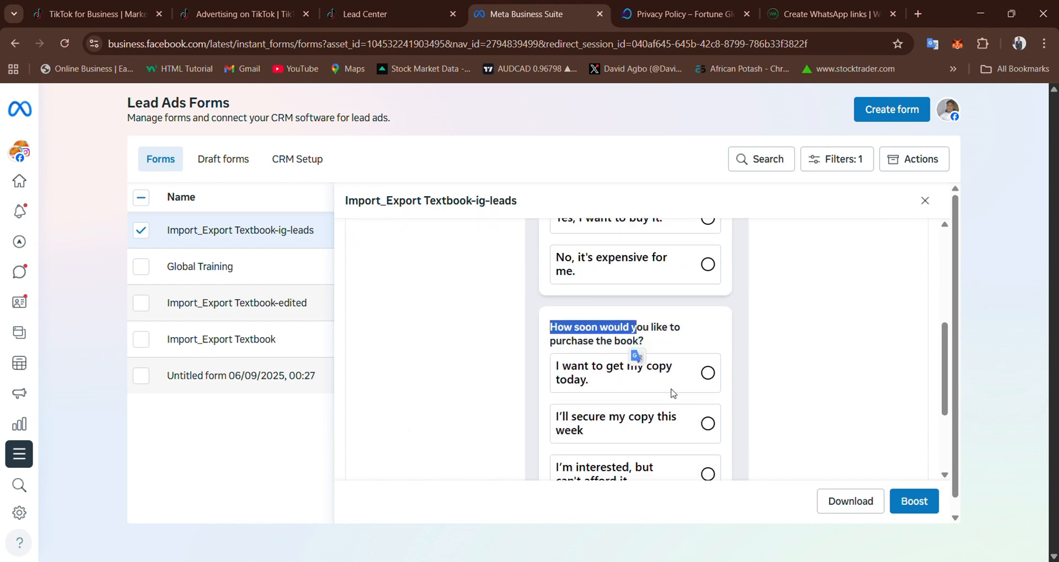
pyautogui.moveTo(654, 341); pyautogui.dragTo(537, 329)
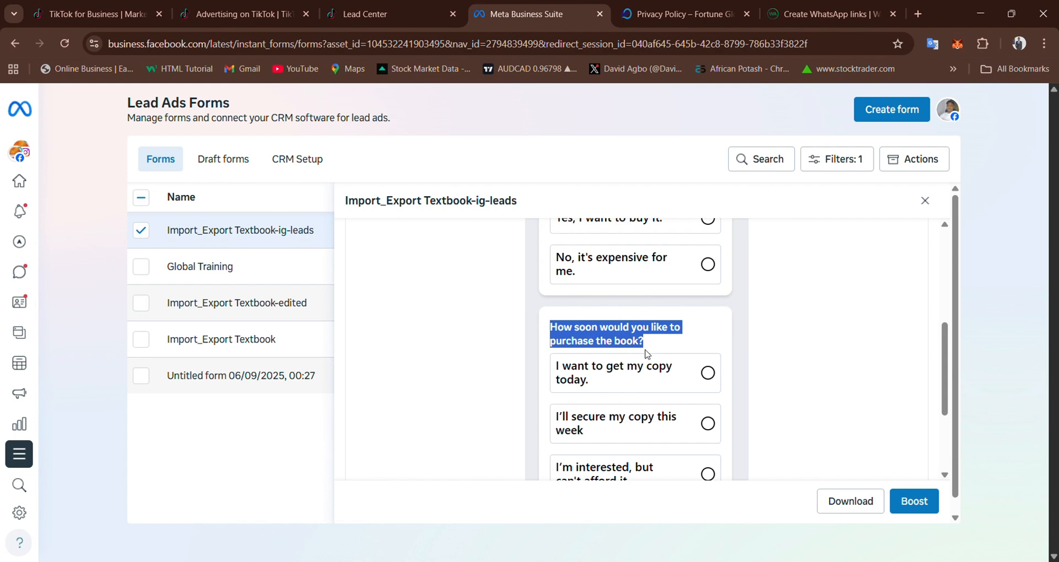
pyautogui.click(386, 14)
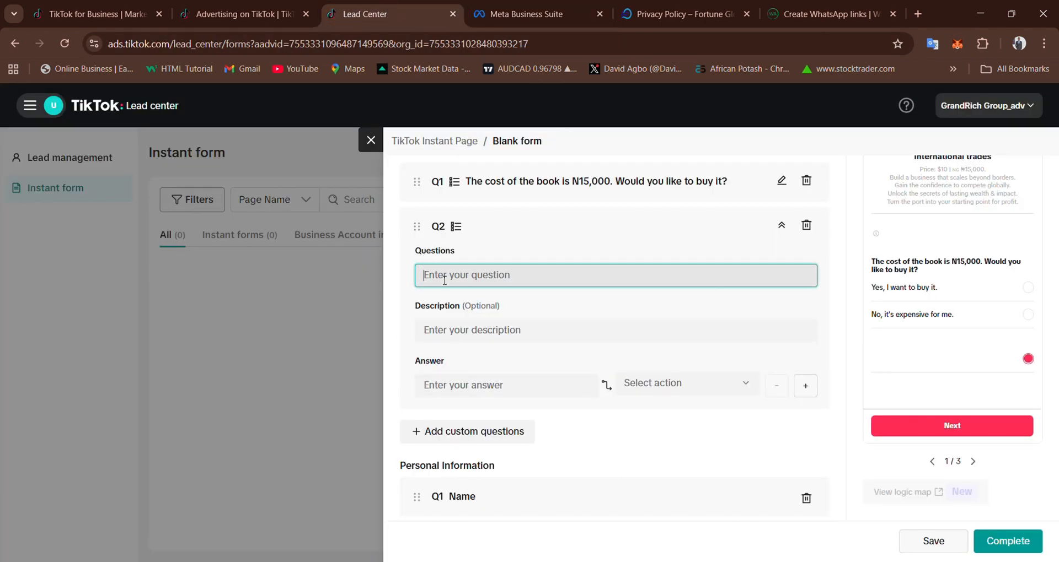
pyautogui.write('How soon would you like to purchase the book?')
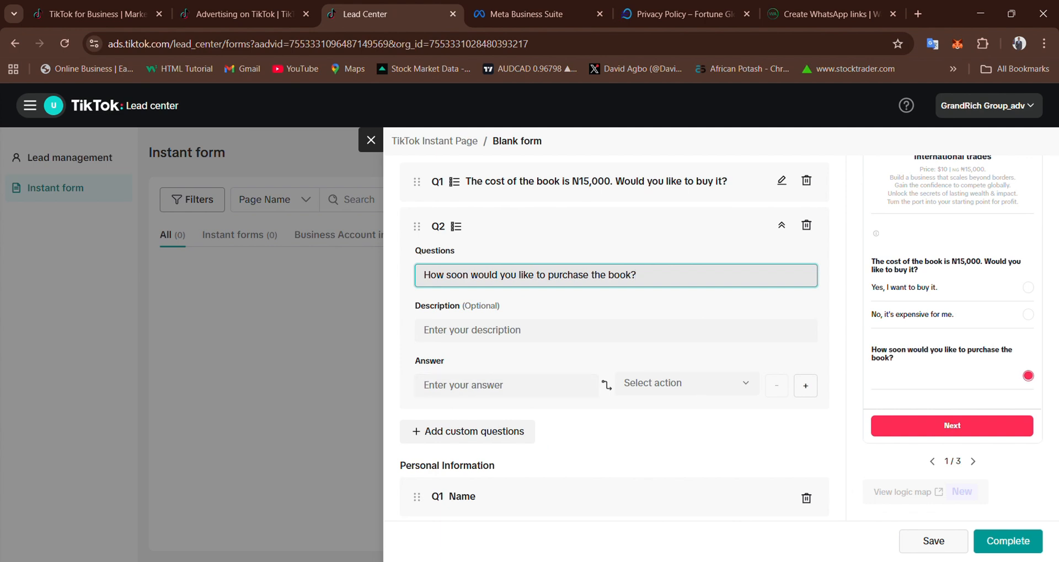
# Copy "I want to get my copy today." from the Meta form preview into Q2's first answer
pyautogui.click(524, 14)
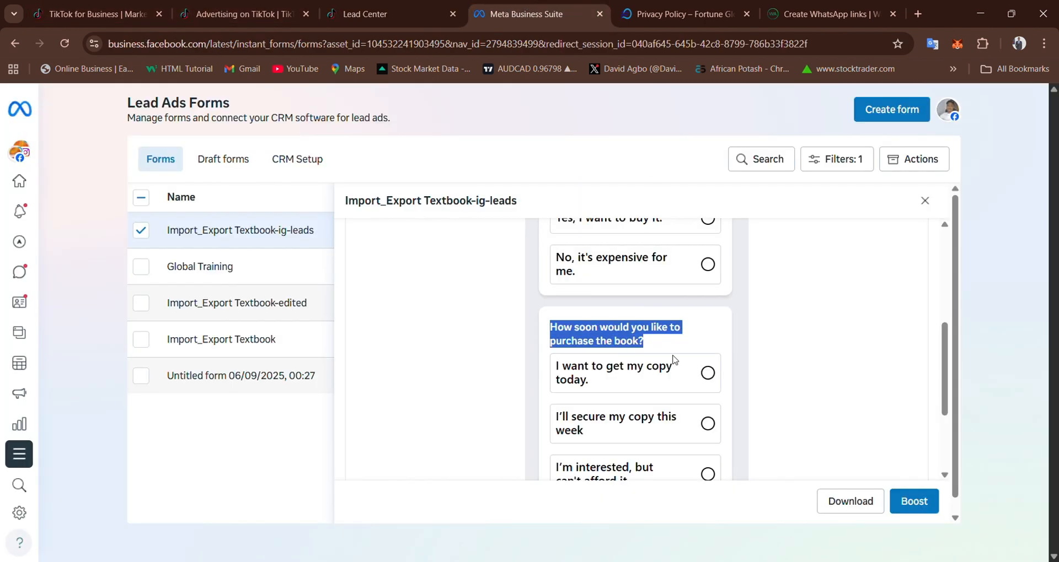
pyautogui.moveTo(590, 381); pyautogui.dragTo(550, 369)
pyautogui.hotkey('ctrl', 'c')
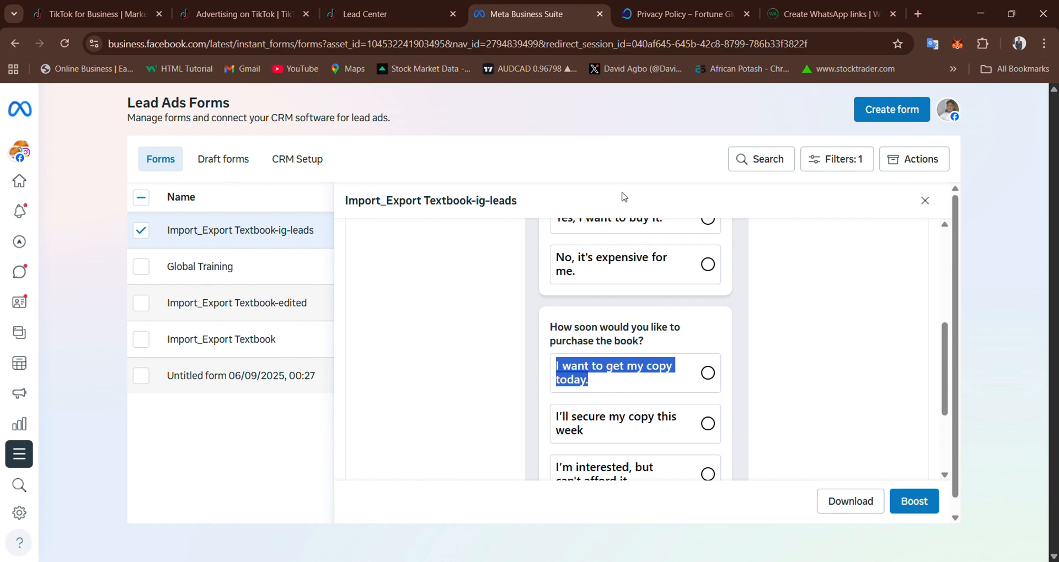
pyautogui.click(386, 14)
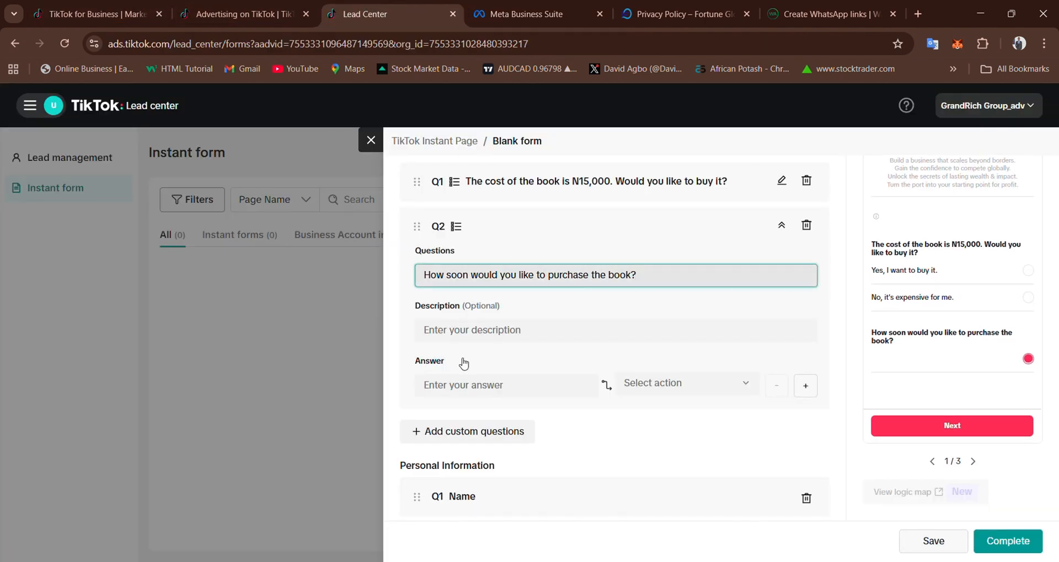
pyautogui.click(447, 386)
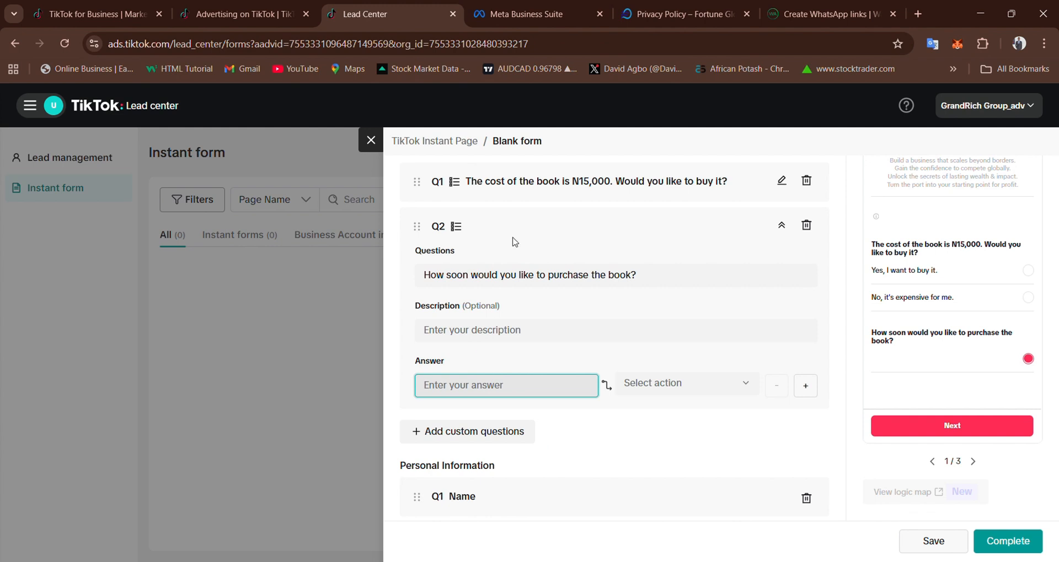
pyautogui.hotkey('ctrl', 'v')
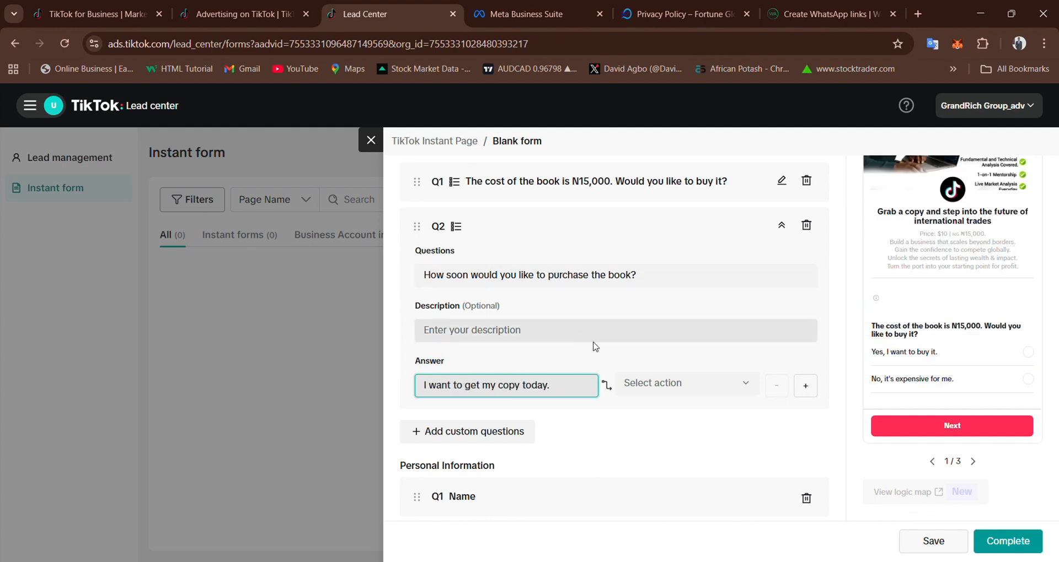
# Add a second answer to Q2 with "I'll secure my copy this week" copied from the Meta form preview
pyautogui.click(805, 386)
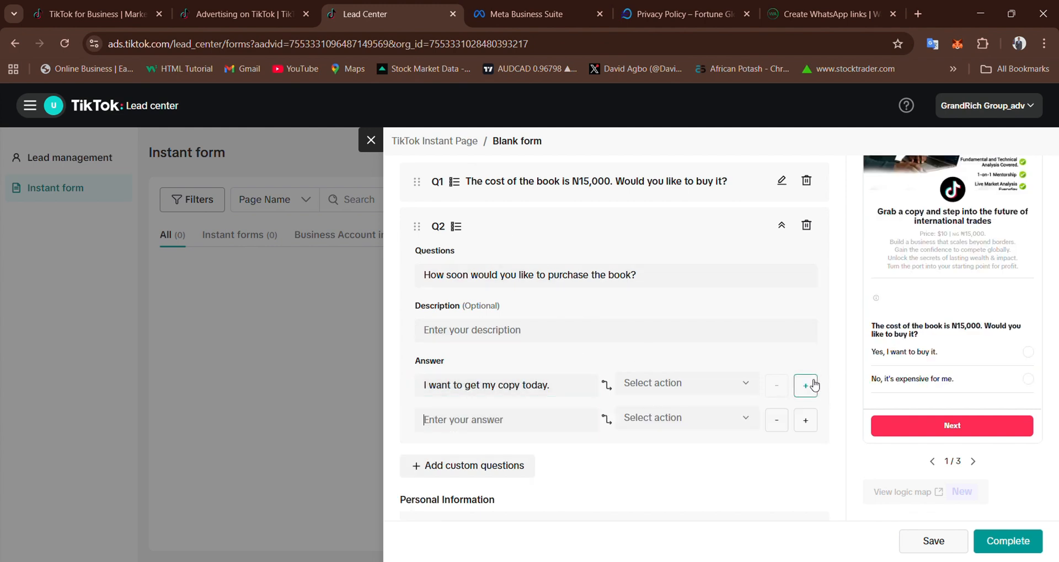
pyautogui.click(505, 10)
pyautogui.moveTo(586, 433); pyautogui.dragTo(557, 416)
pyautogui.hotkey('ctrl', 'c')
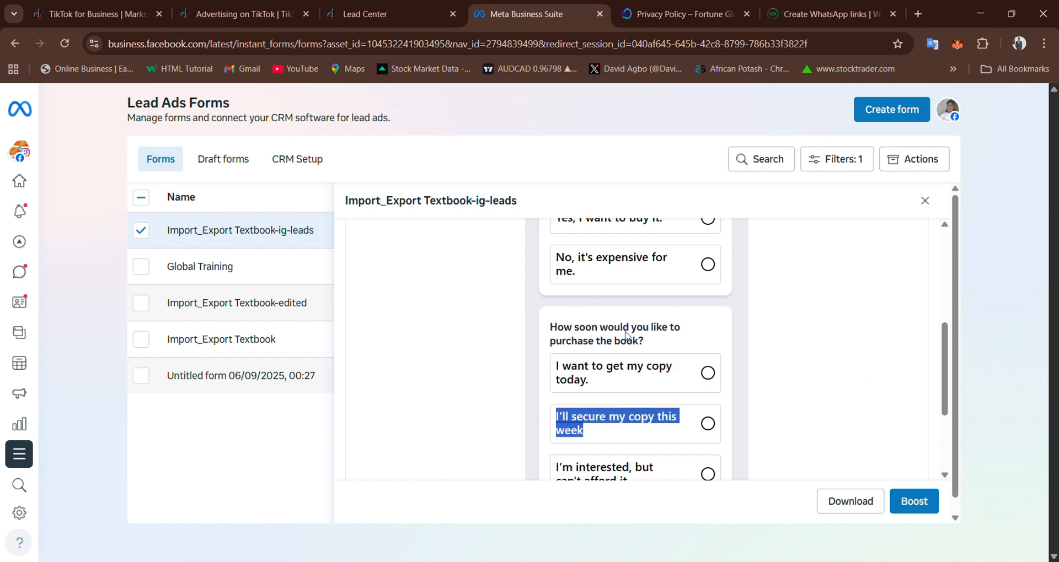
pyautogui.click(337, 12)
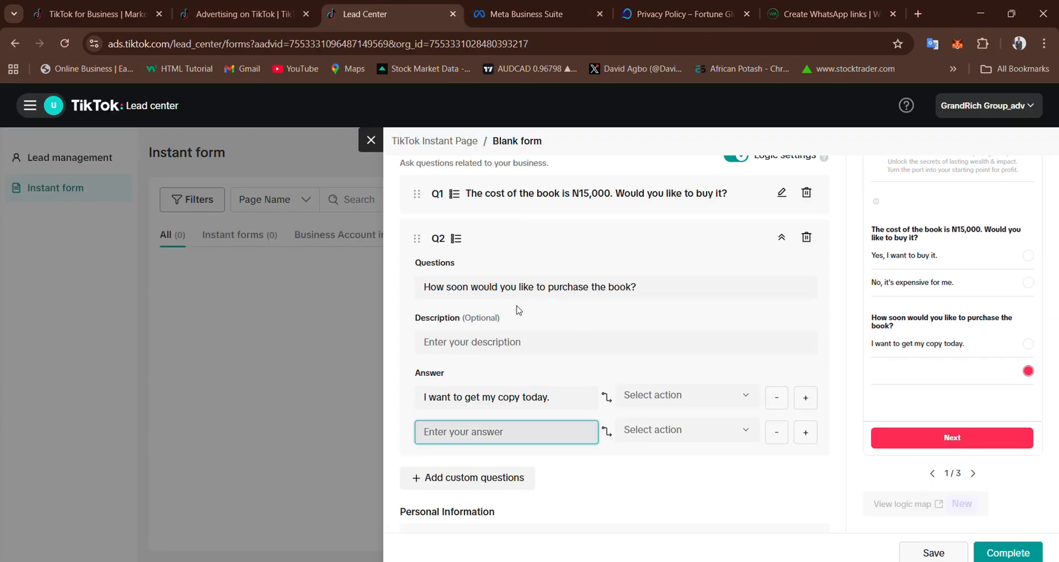
pyautogui.hotkey('ctrl', 'v')
# Add a third answer to Q2 with "I'm interested, but can't afford it." copied from the Meta form preview
pyautogui.click(805, 433)
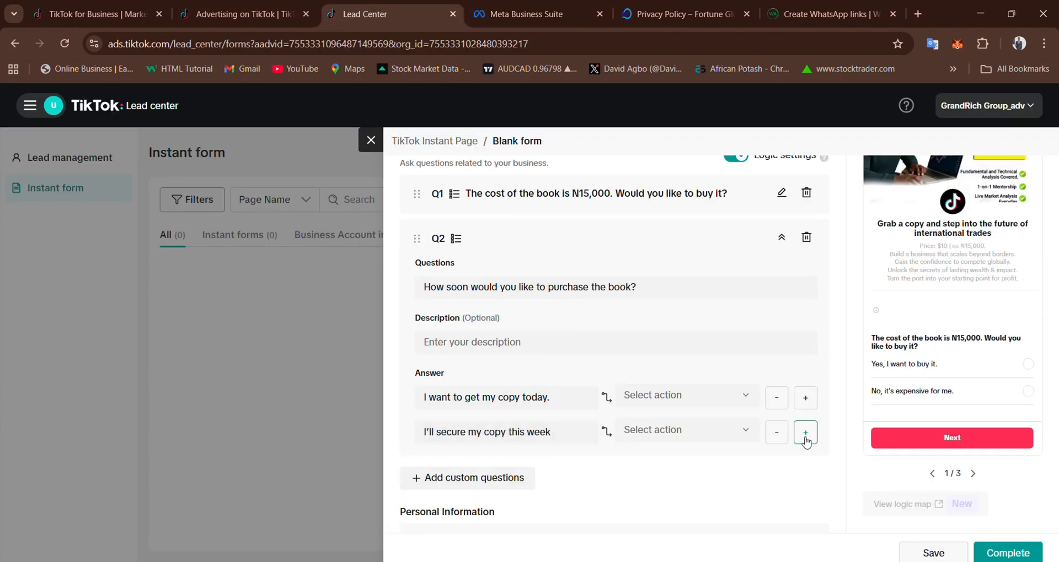
pyautogui.click(517, 6)
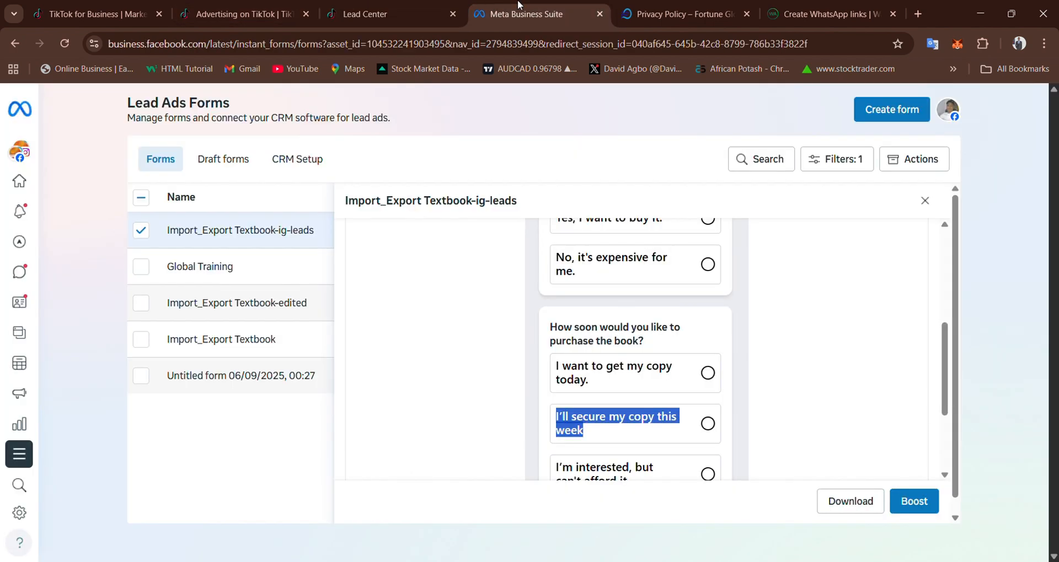
pyautogui.scroll(-2, 626, 417)
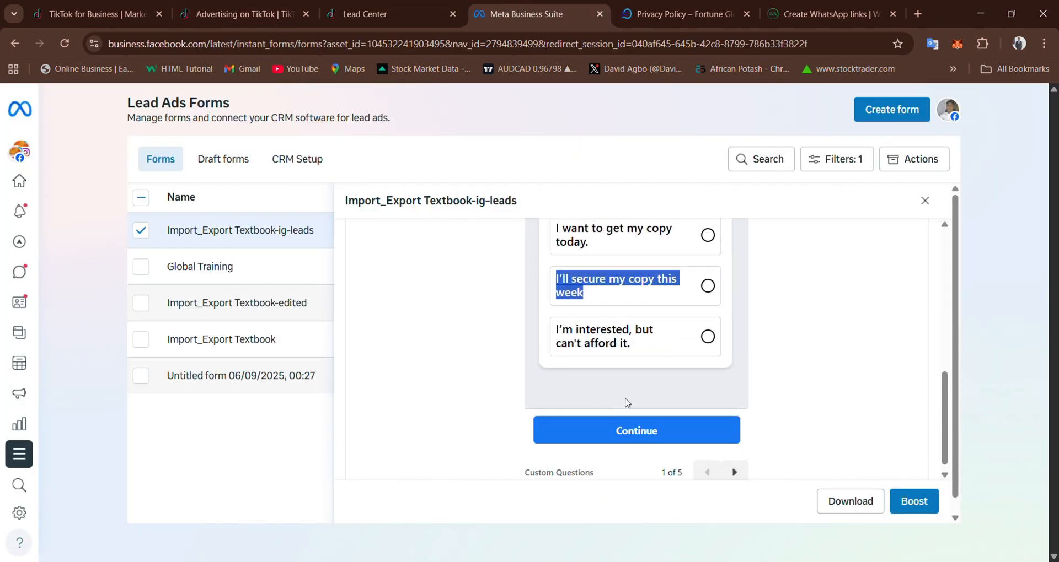
pyautogui.moveTo(633, 344); pyautogui.dragTo(550, 335)
pyautogui.hotkey('ctrl', 'c')
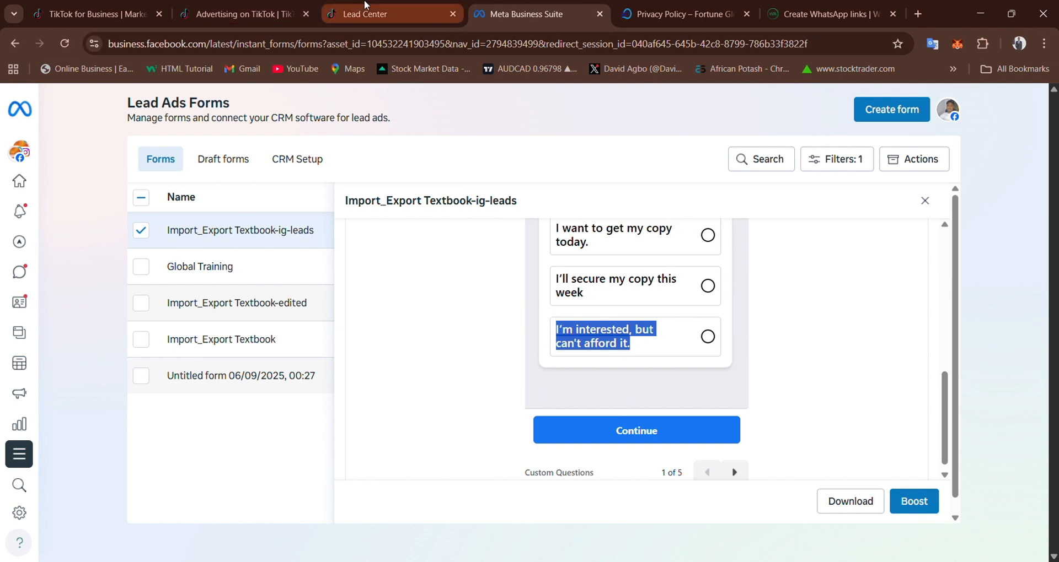
pyautogui.click(386, 14)
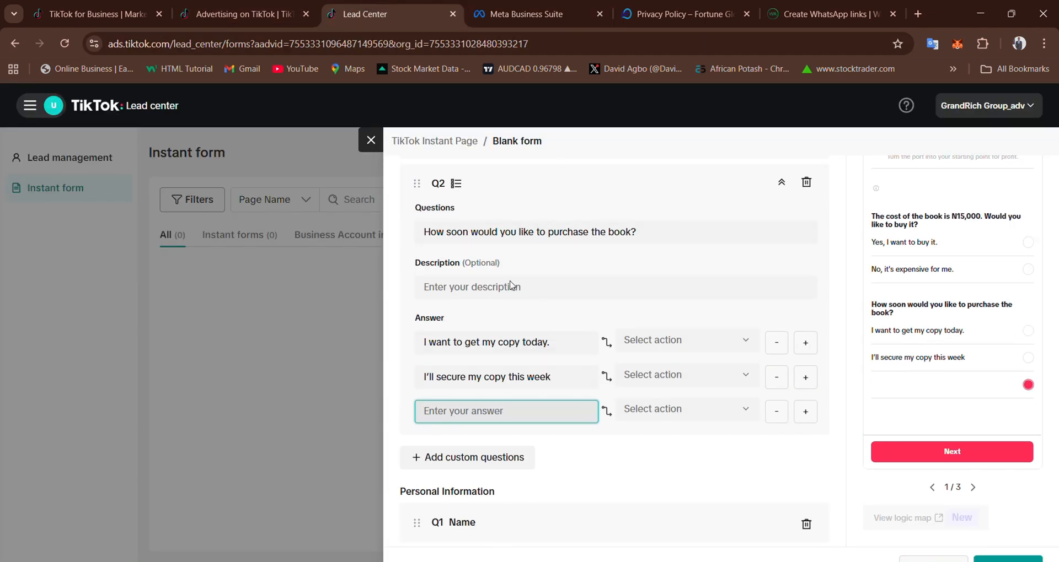
pyautogui.hotkey('ctrl', 'v')
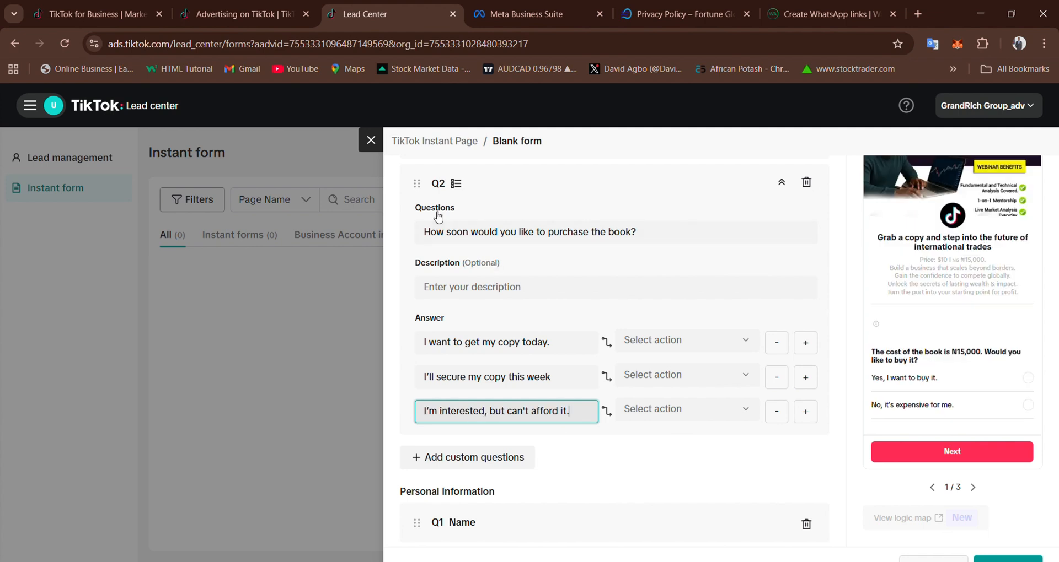
# In Q1's logic, send "Yes, I want to buy it." to Q2 and make "No, it's expensive for me." exit the form
pyautogui.scroll(2, 595, 331)
pyautogui.scroll(2, 598, 335)
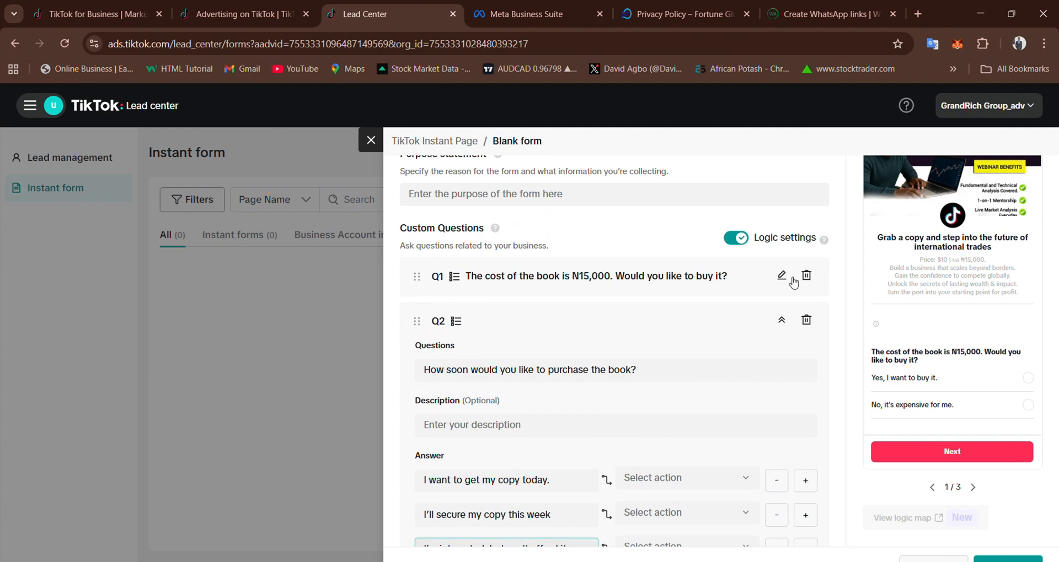
pyautogui.scroll(1, 793, 283)
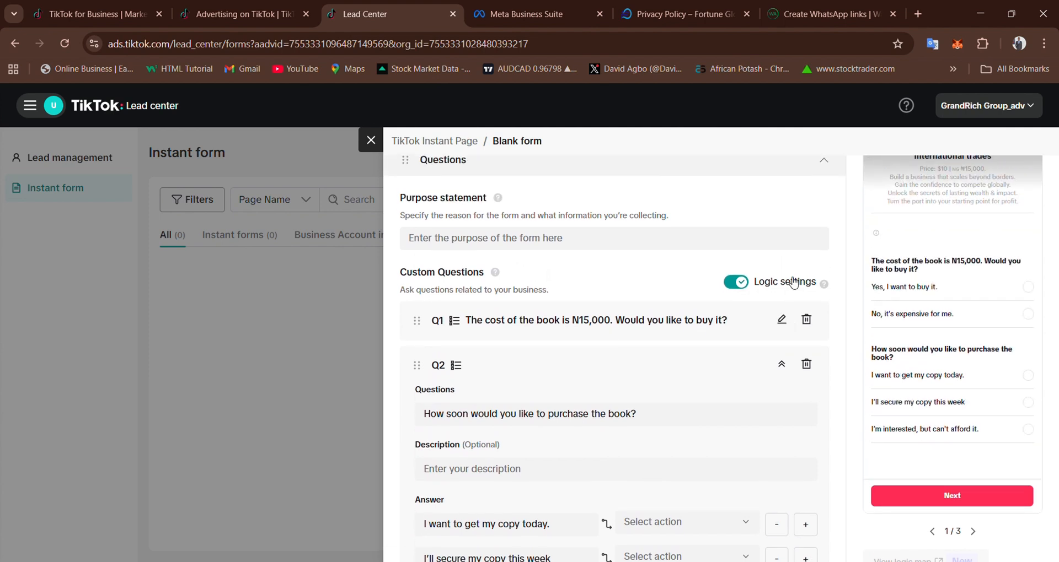
pyautogui.click(780, 321)
pyautogui.scroll(-1, 572, 350)
pyautogui.scroll(-1, 560, 362)
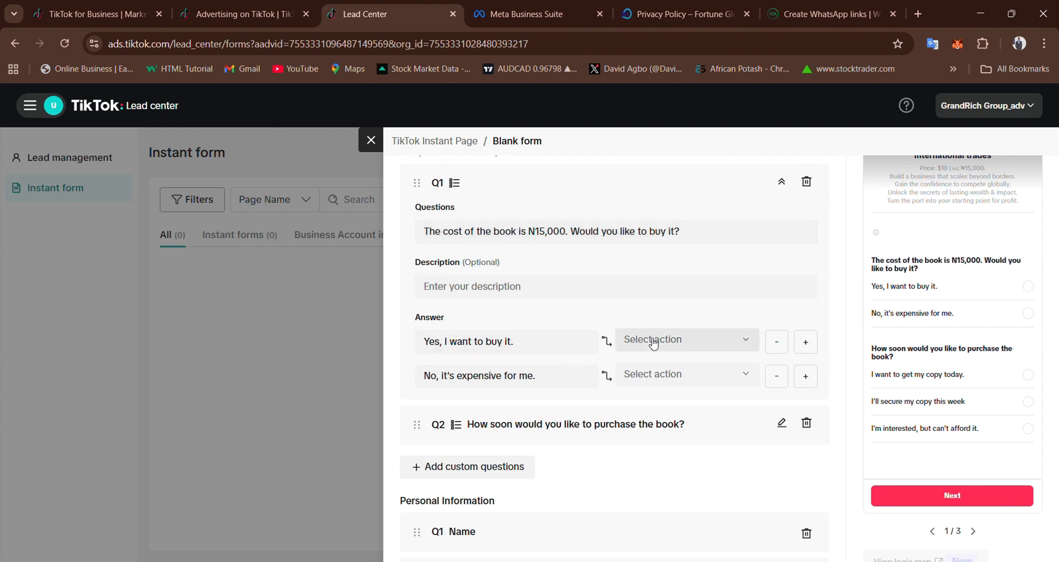
pyautogui.scroll(2, 755, 307)
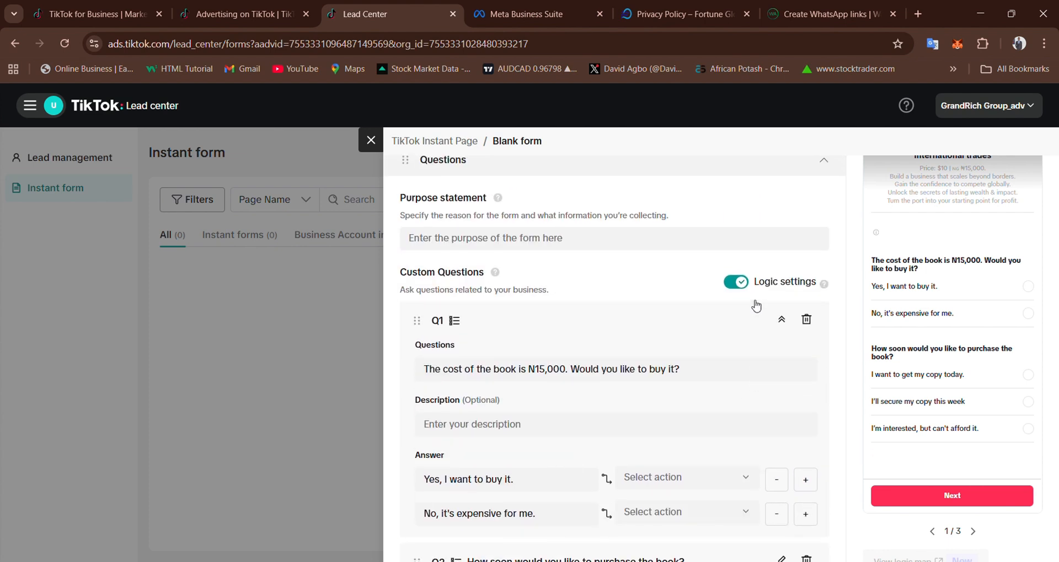
pyautogui.scroll(-2, 711, 363)
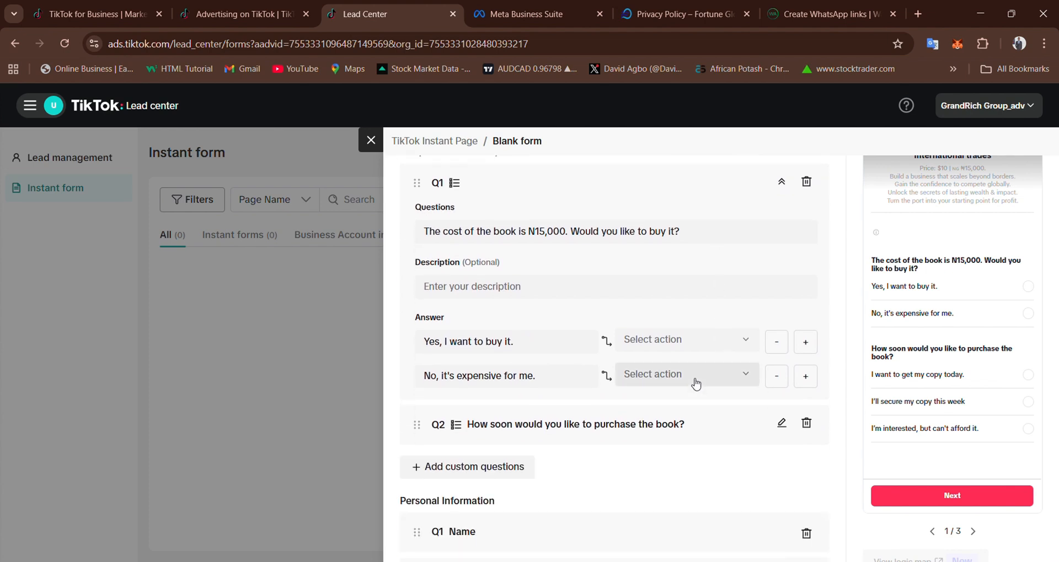
pyautogui.click(689, 344)
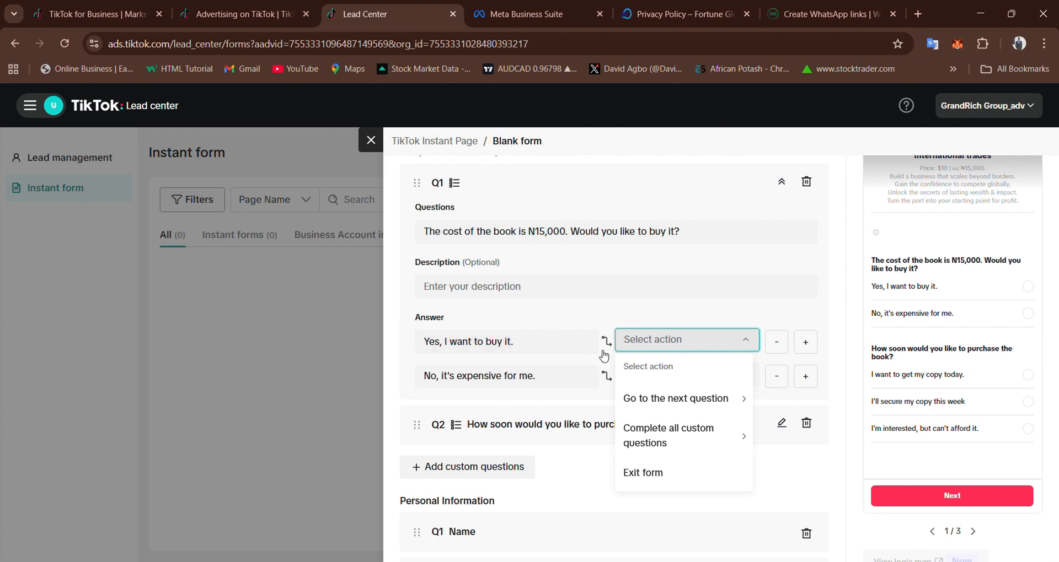
pyautogui.click(723, 407)
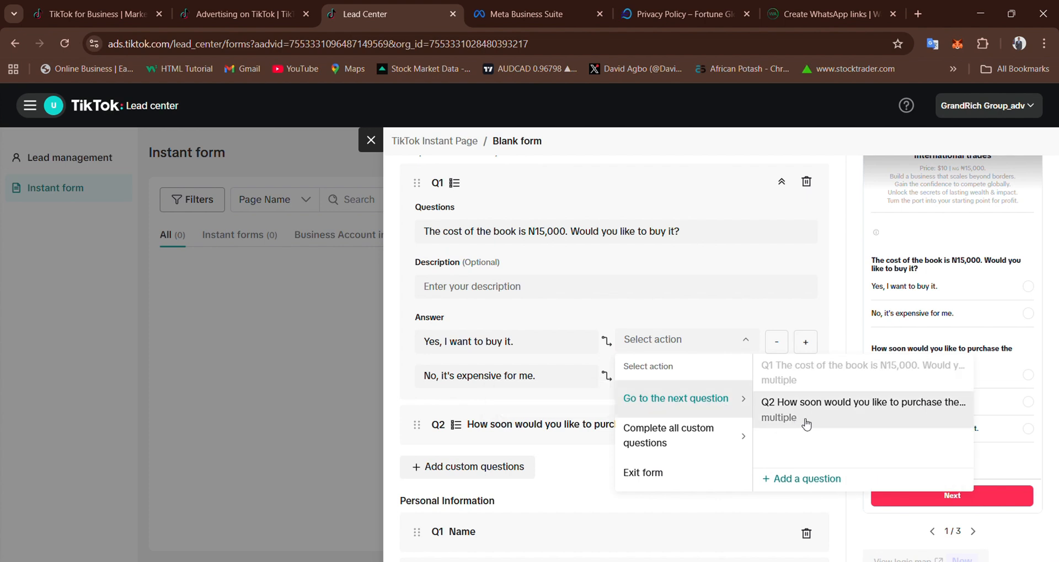
pyautogui.click(819, 414)
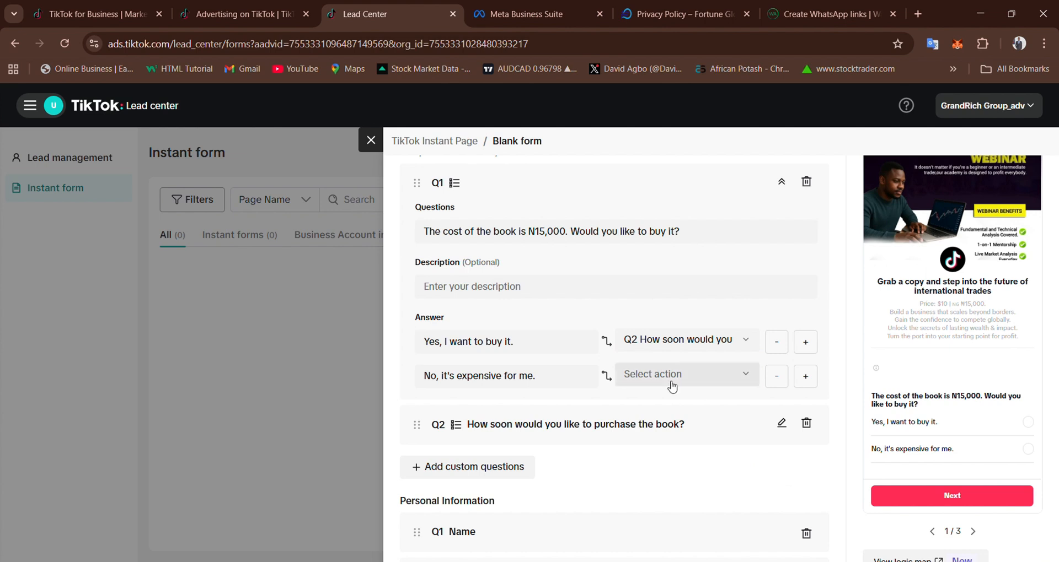
pyautogui.click(722, 378)
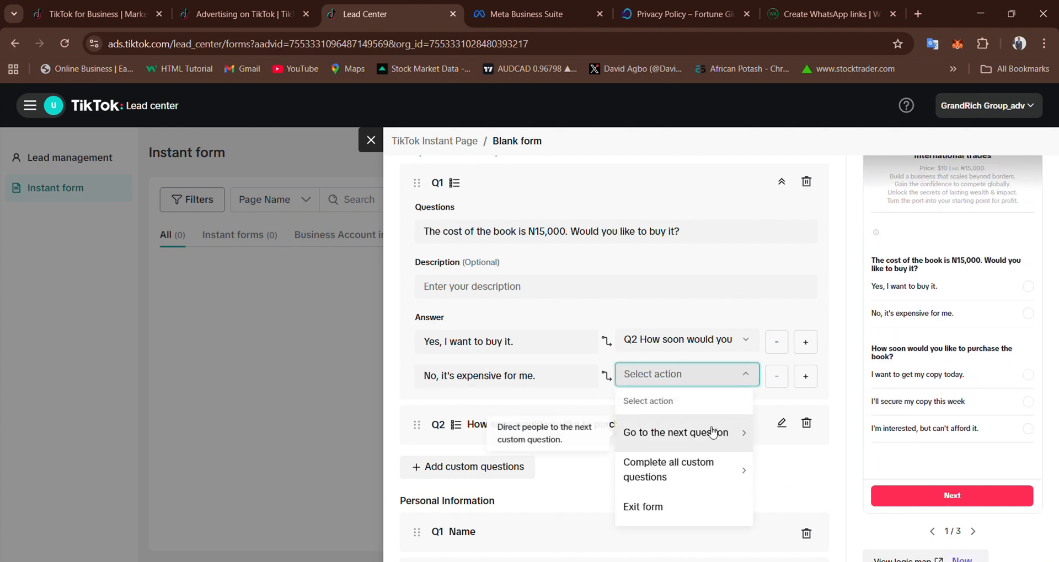
pyautogui.click(664, 506)
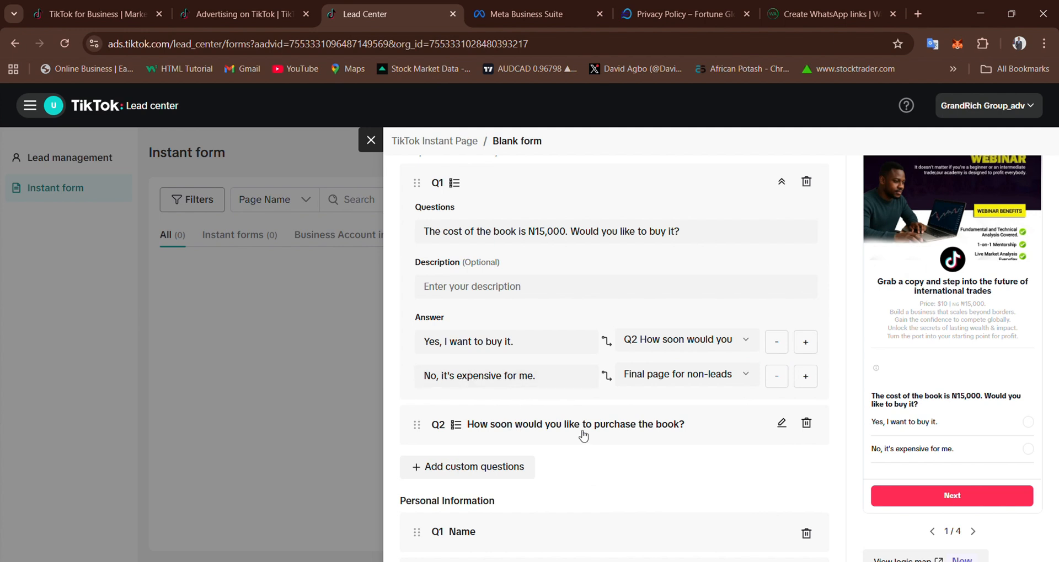
# In Q2's logic, send the first two answers to "Final page for leads 1" and make "I'm interested, but can't afford it." exit the form
pyautogui.click(781, 424)
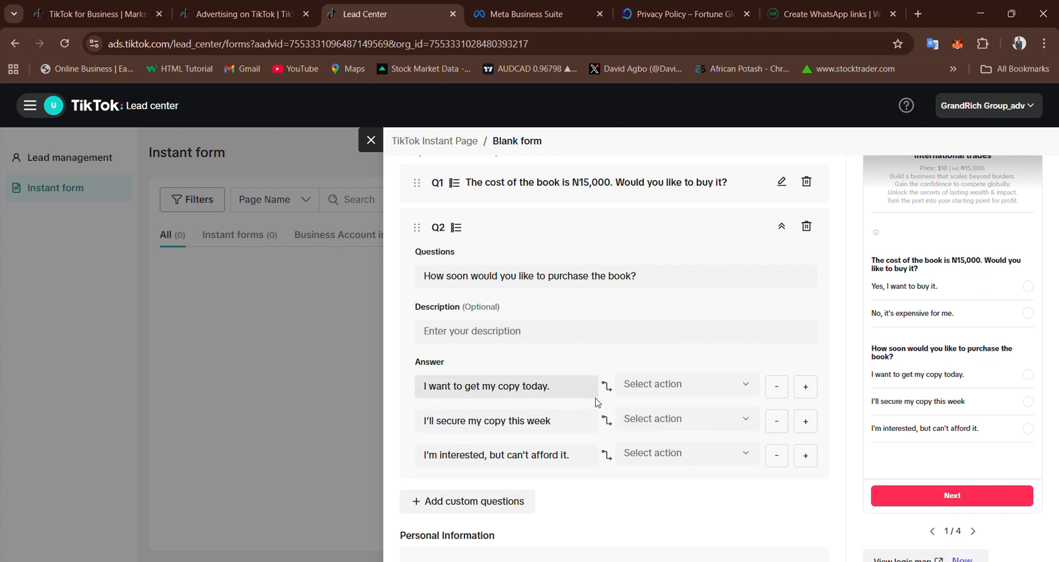
pyautogui.click(691, 389)
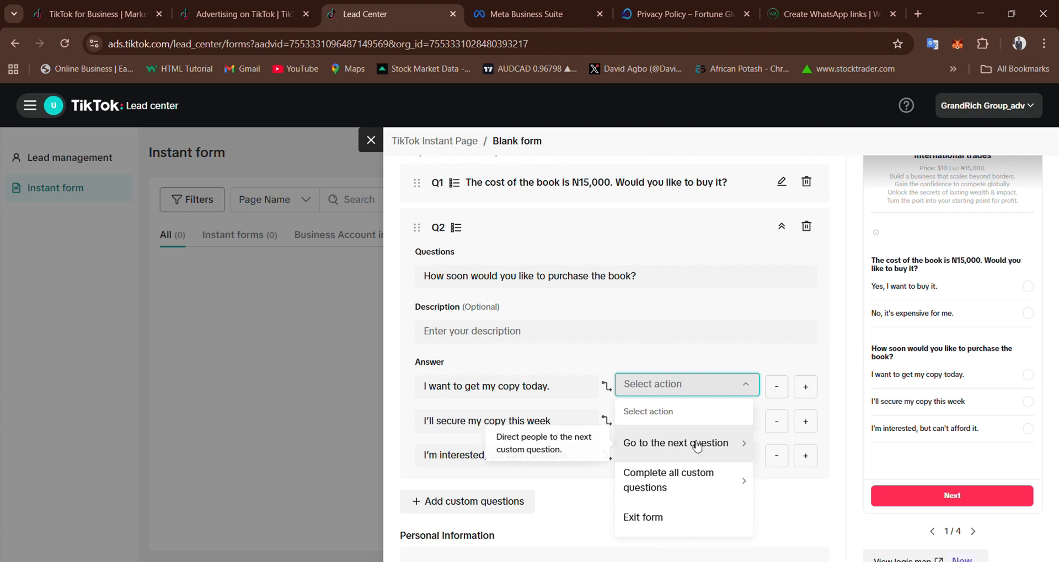
pyautogui.click(704, 483)
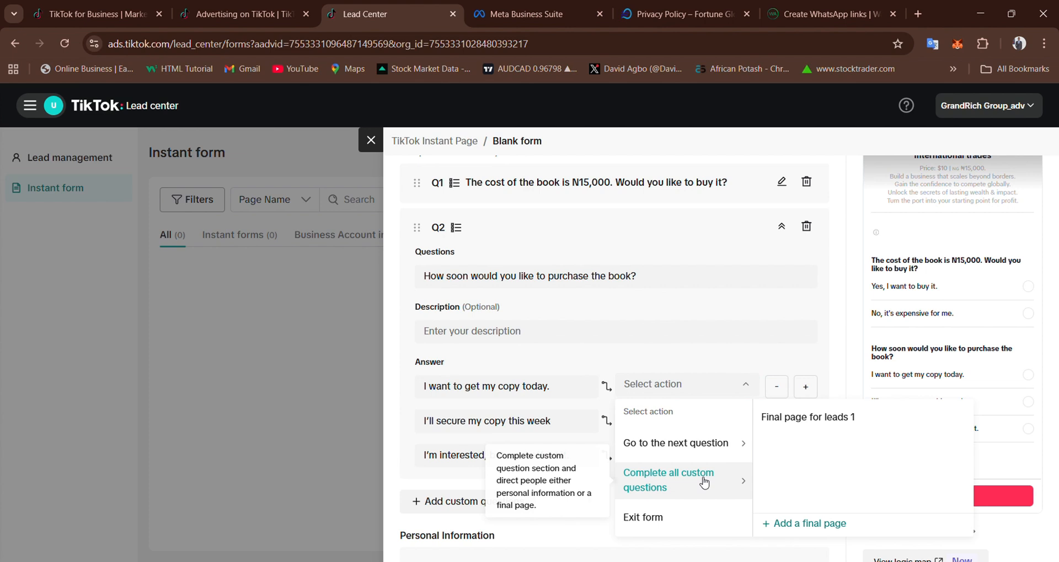
pyautogui.click(806, 419)
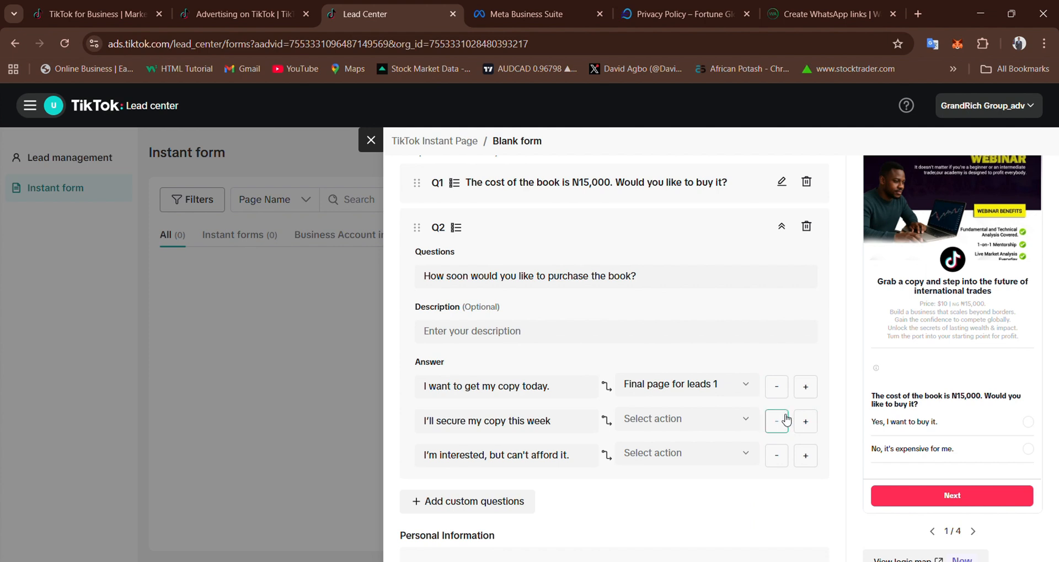
pyautogui.click(653, 422)
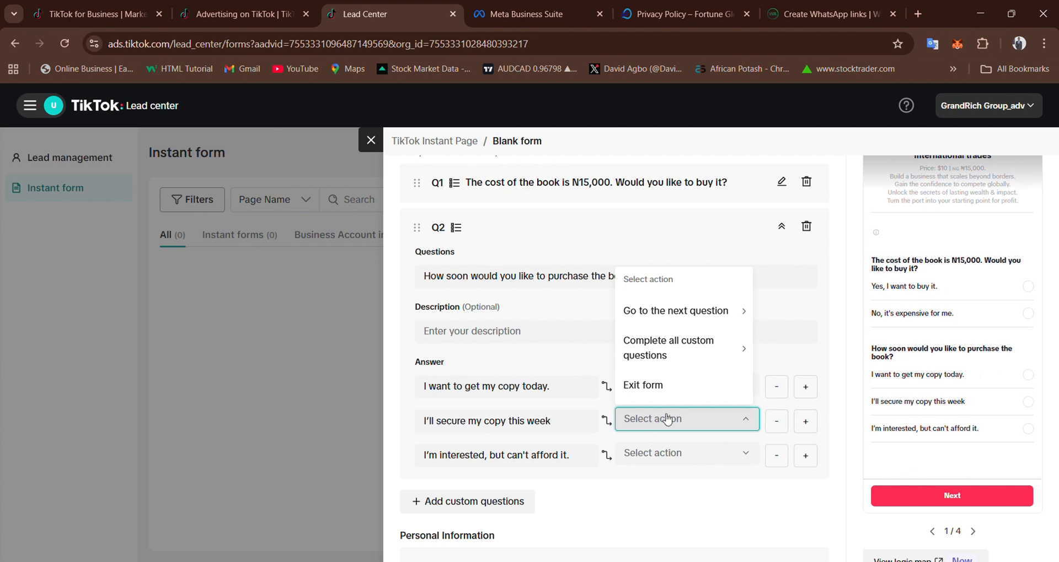
pyautogui.click(675, 348)
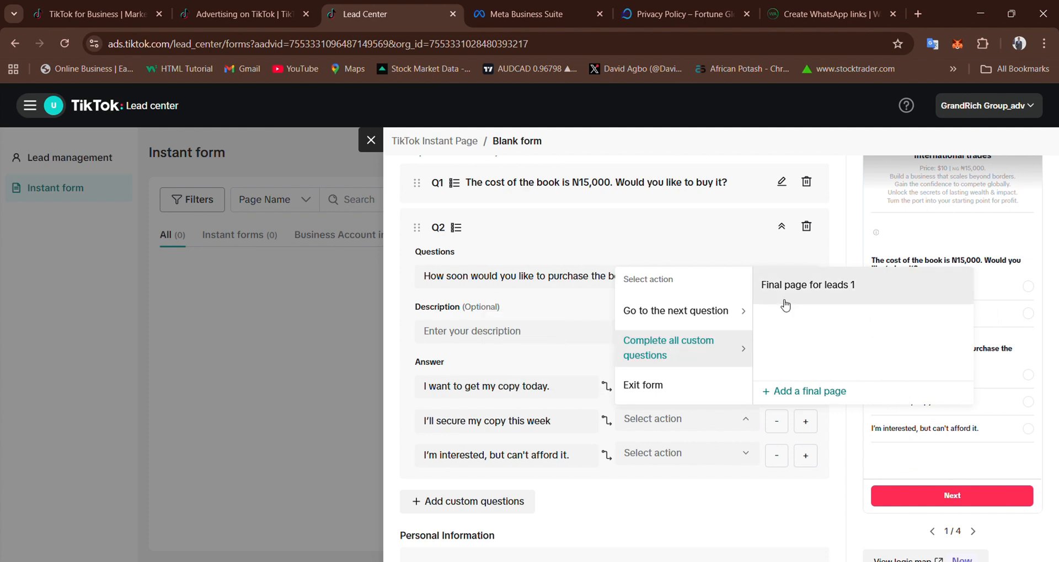
pyautogui.click(818, 284)
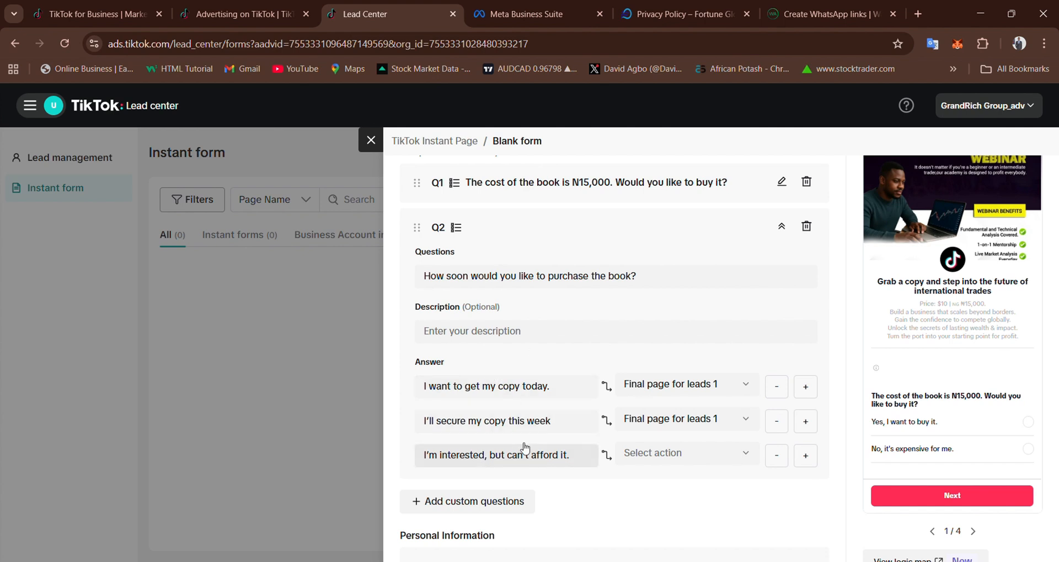
pyautogui.click(646, 454)
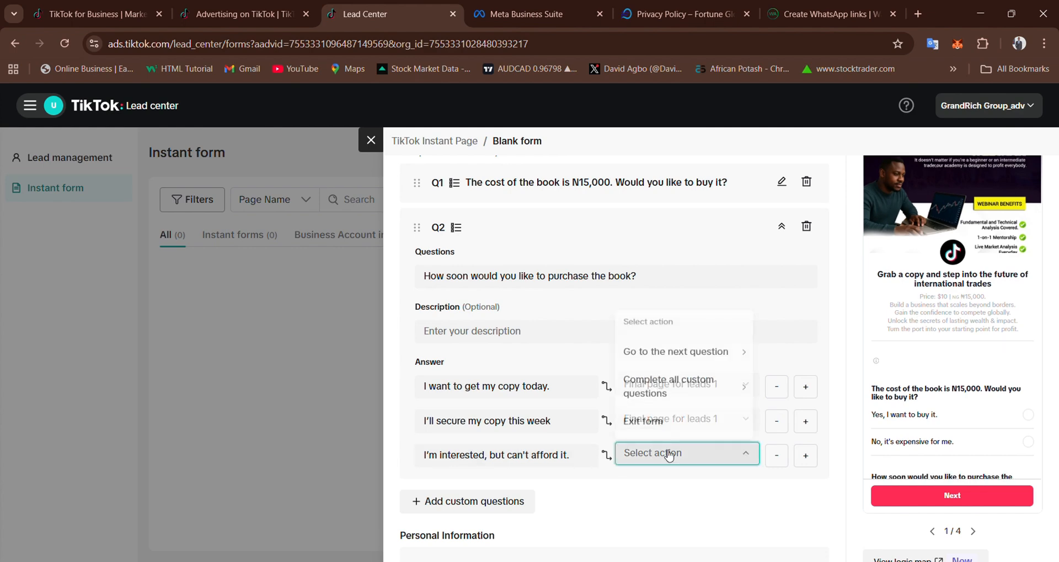
pyautogui.click(664, 423)
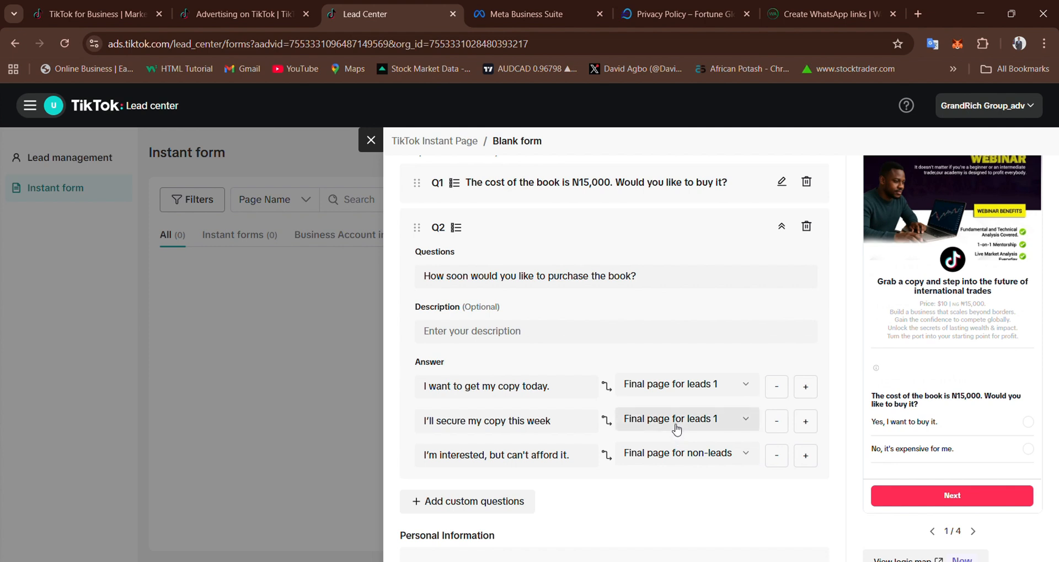
# Expand the form's Privacy section and set the company name to "Shipping Company"
pyautogui.scroll(-2, 675, 436)
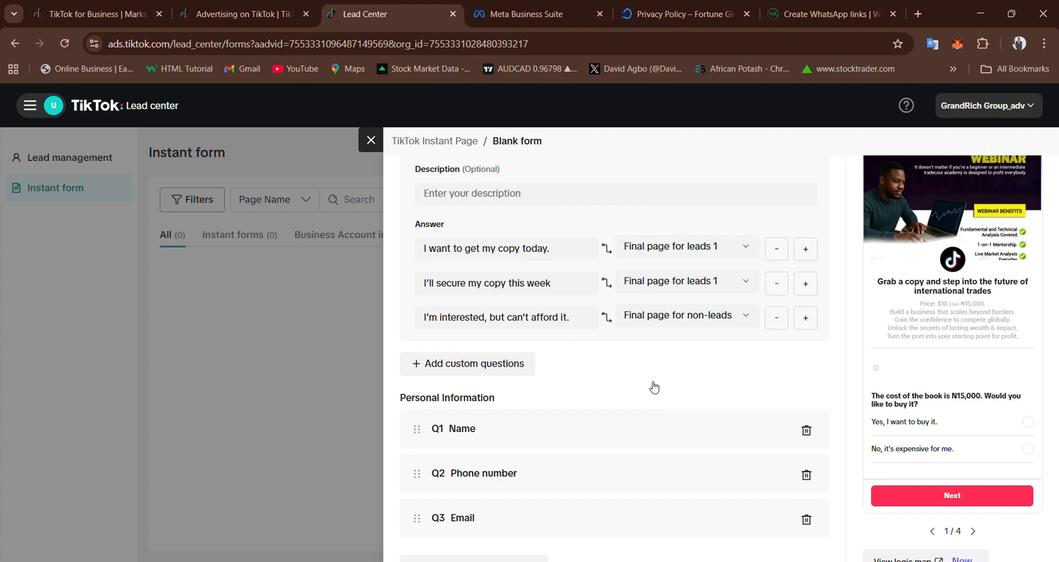
pyautogui.scroll(-3, 654, 387)
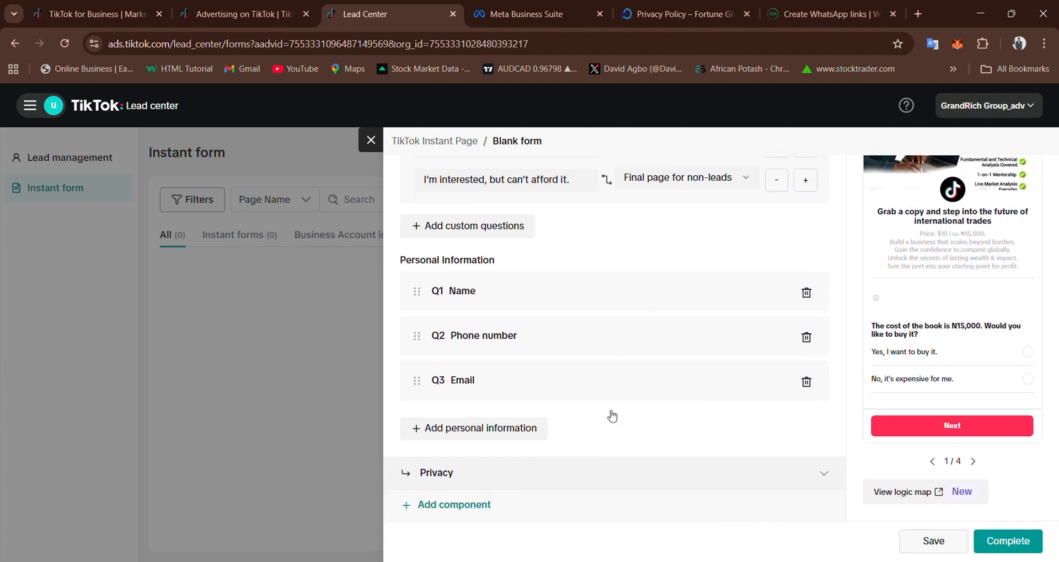
pyautogui.scroll(6, 612, 417)
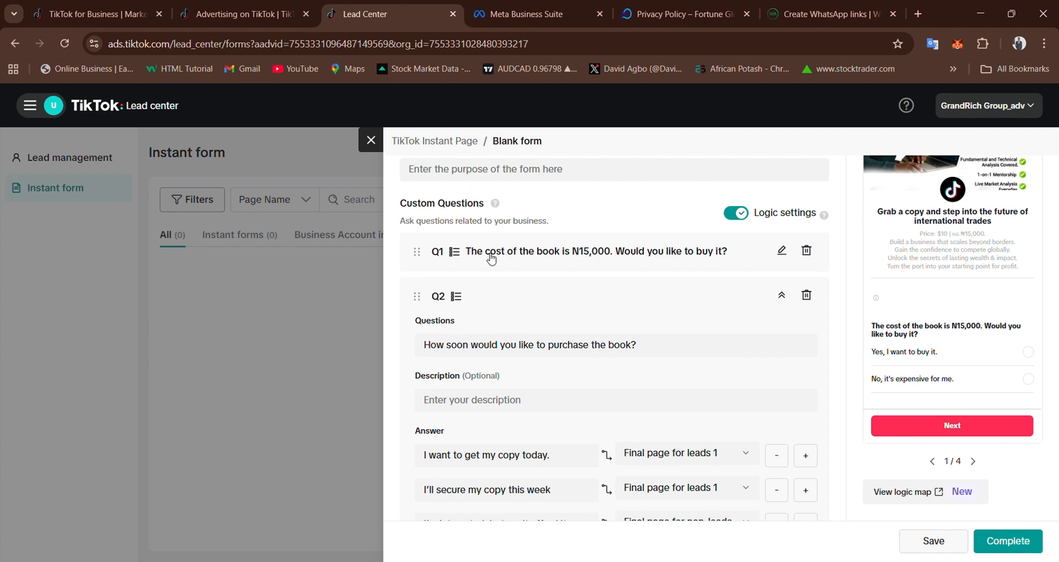
pyautogui.scroll(-6, 501, 360)
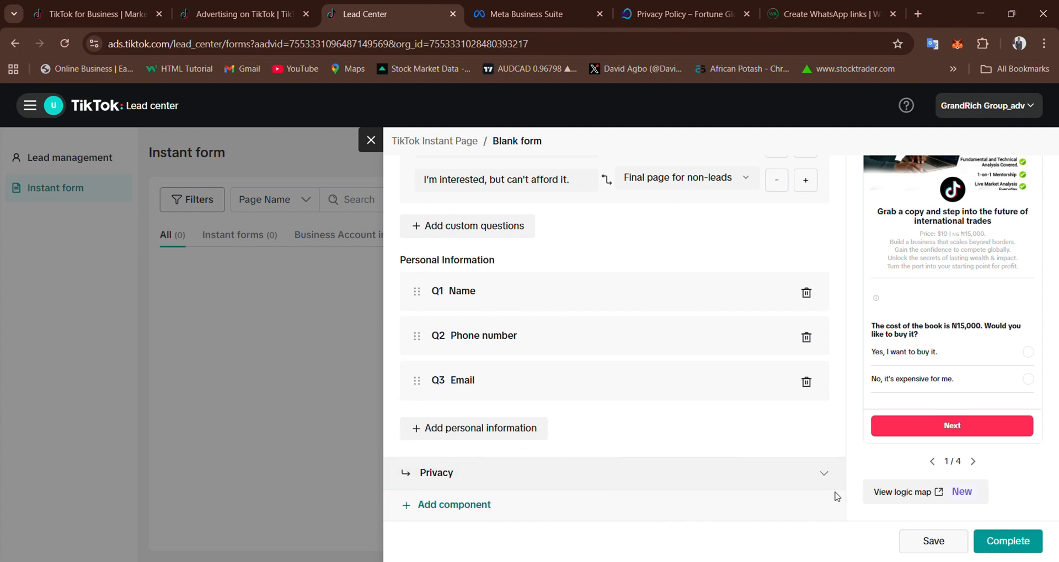
pyautogui.click(824, 473)
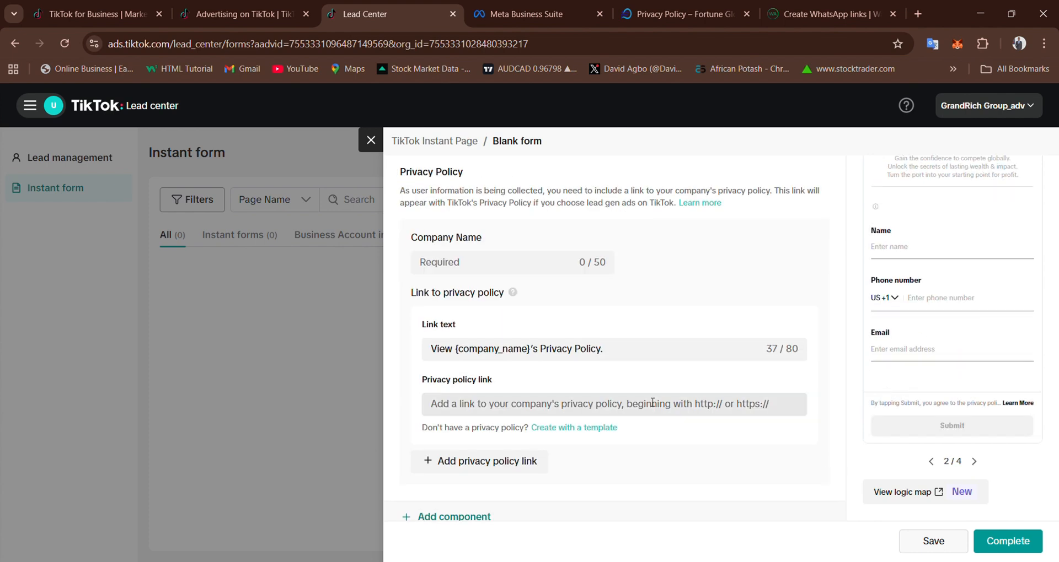
pyautogui.click(448, 264)
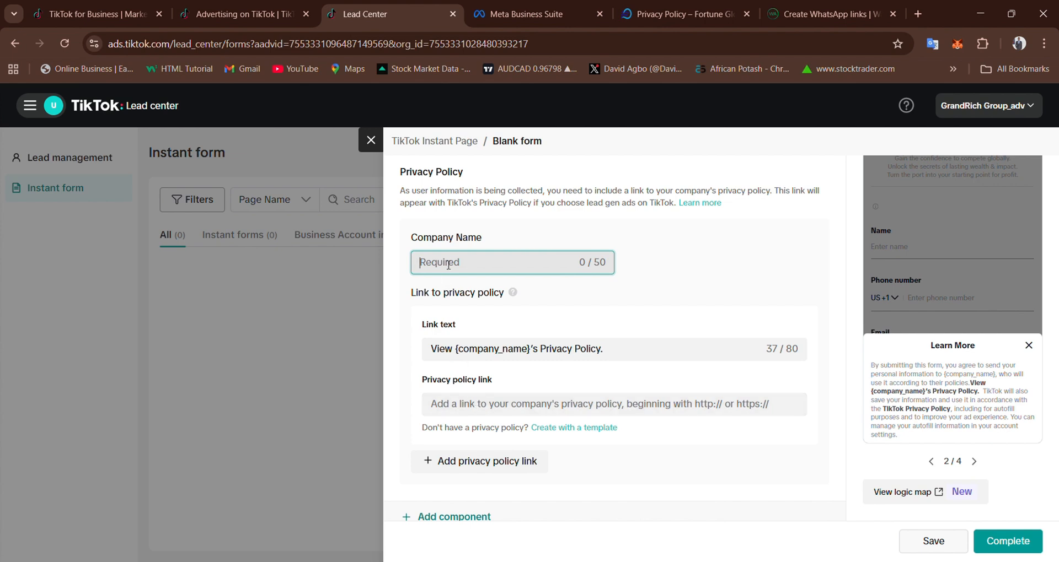
pyautogui.write('Shippi')
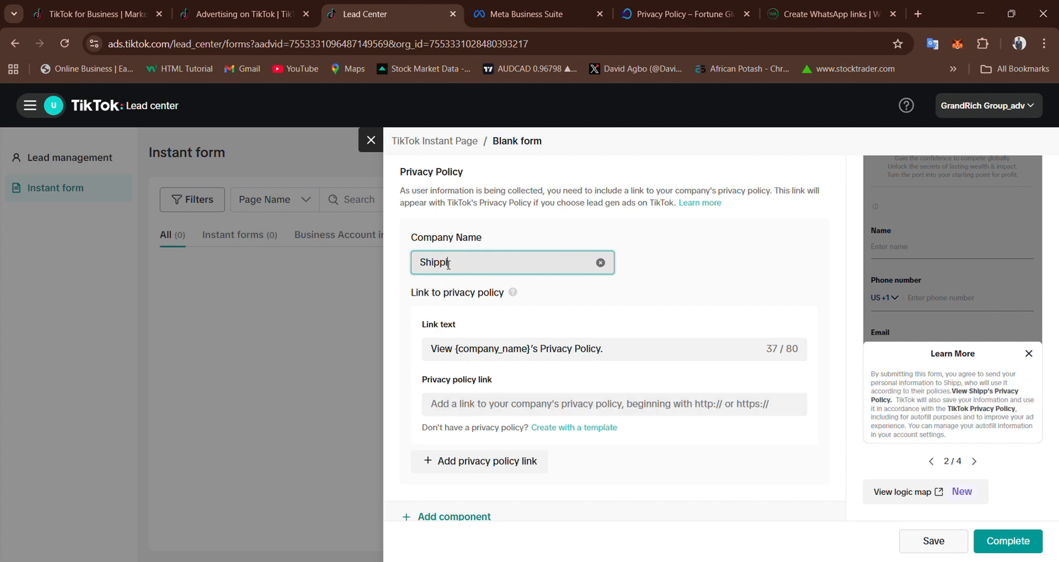
pyautogui.write('ng Coma')
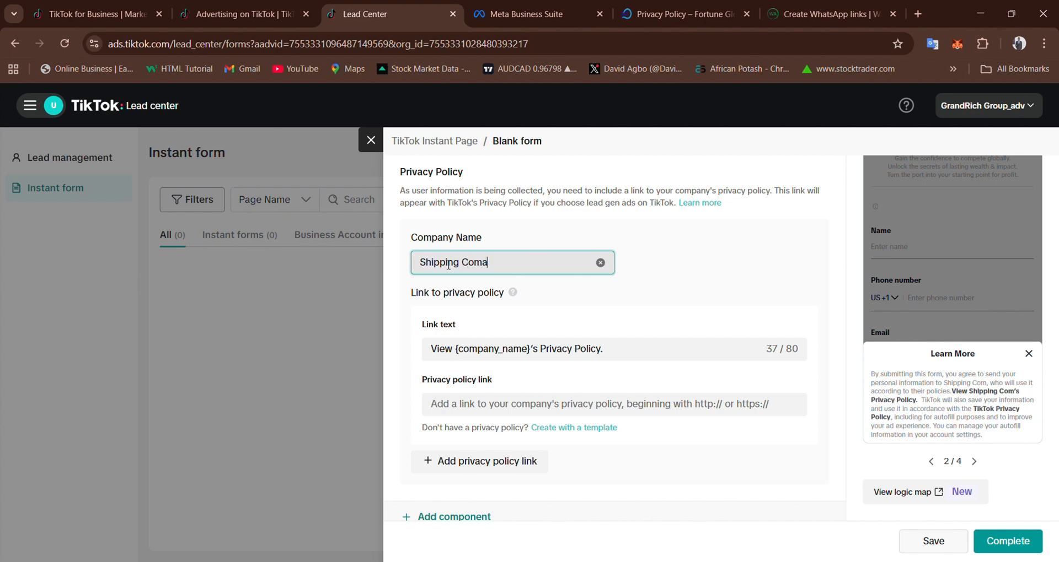
pyautogui.press('BackSpace')
pyautogui.write('pany')
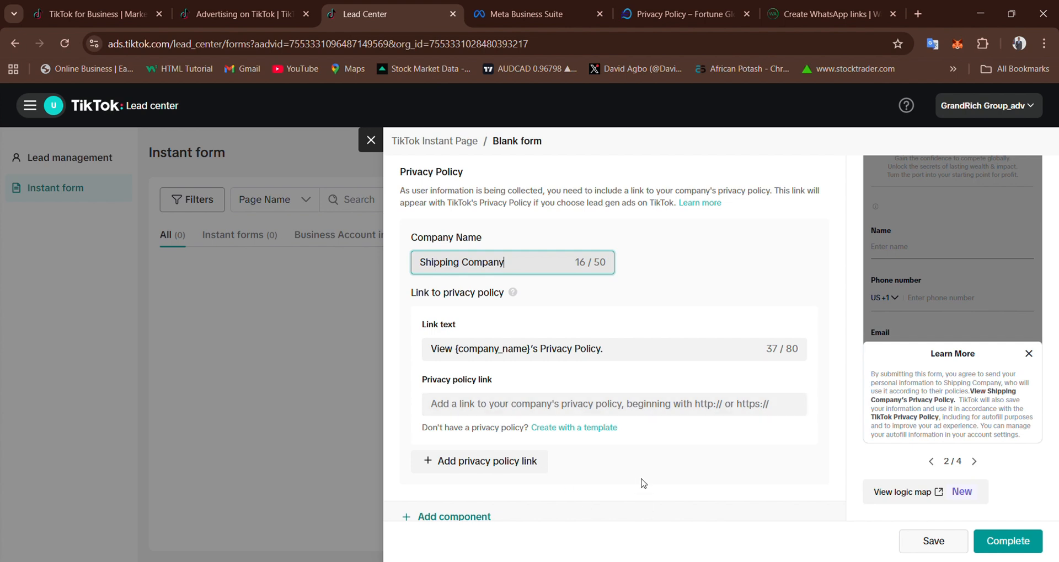
pyautogui.click(681, 14)
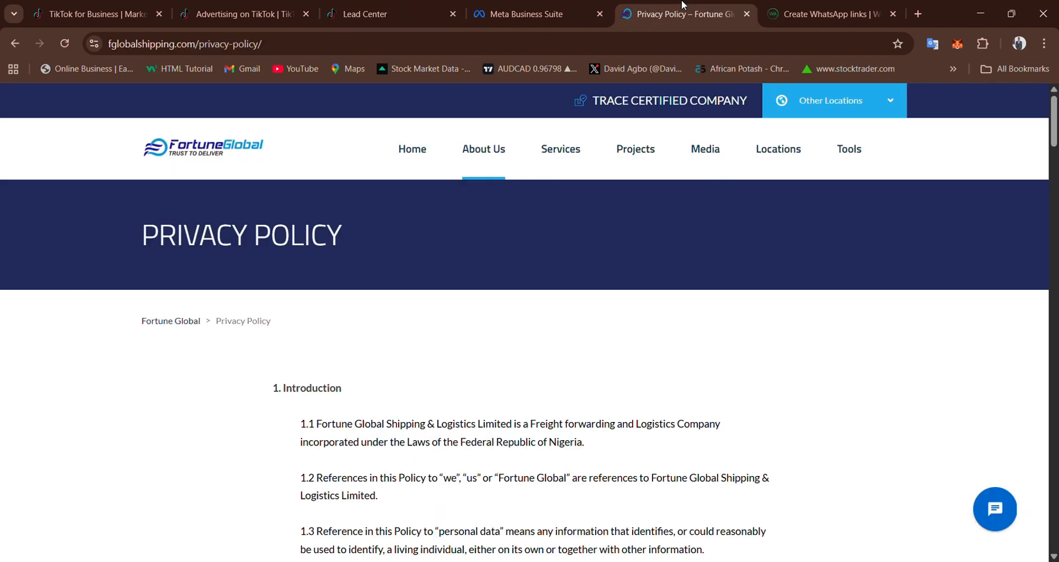
pyautogui.click(215, 45)
pyautogui.hotkey('ctrl', 'c')
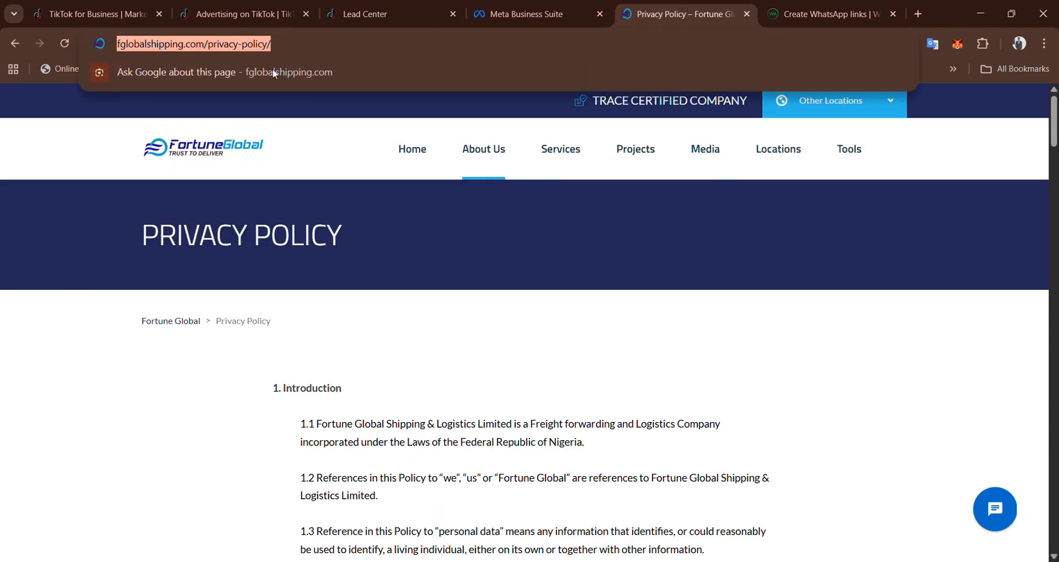
pyautogui.click(518, 14)
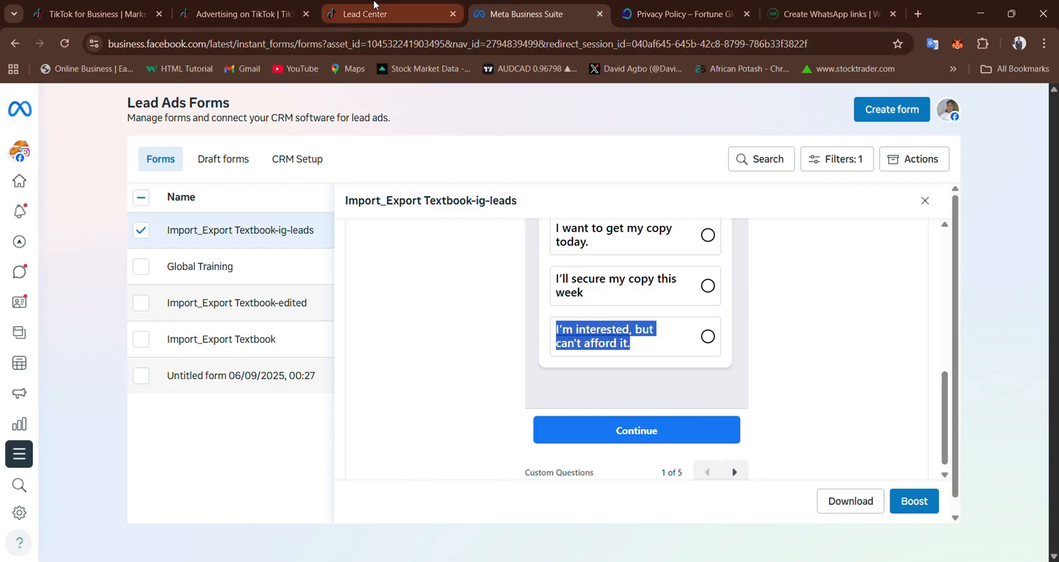
pyautogui.click(375, 14)
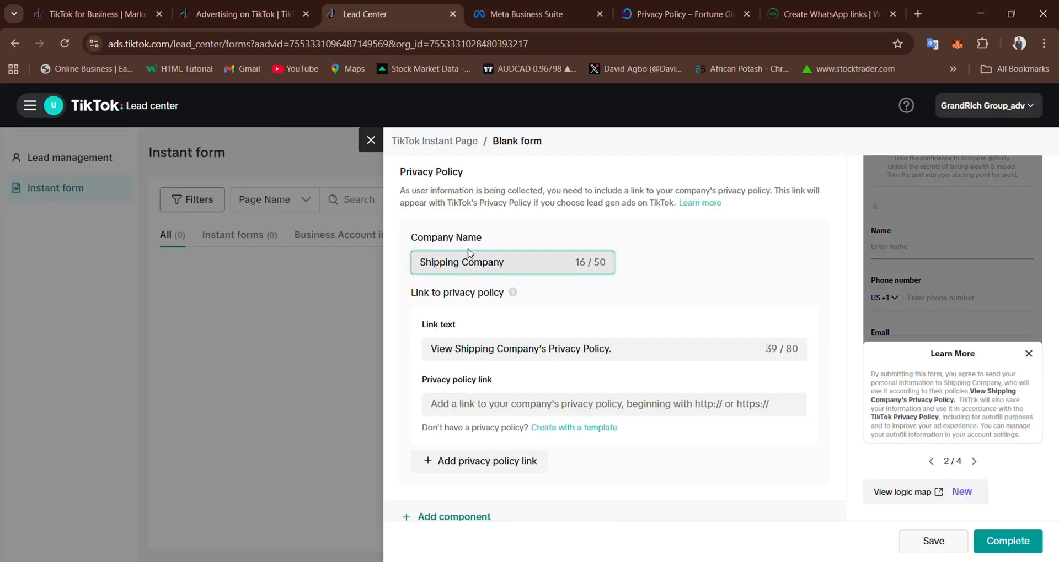
pyautogui.click(485, 404)
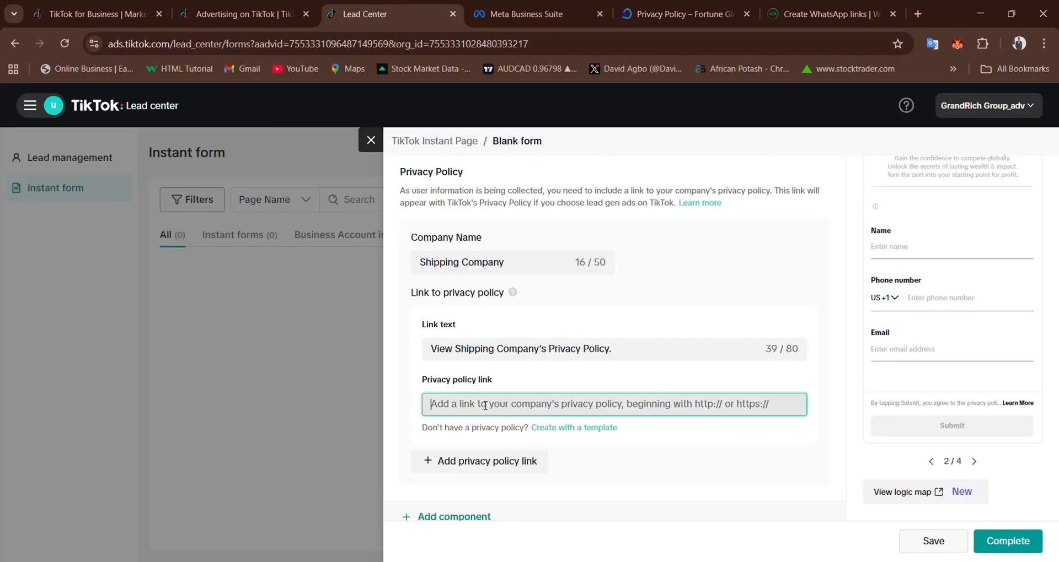
pyautogui.hotkey('ctrl', 'v')
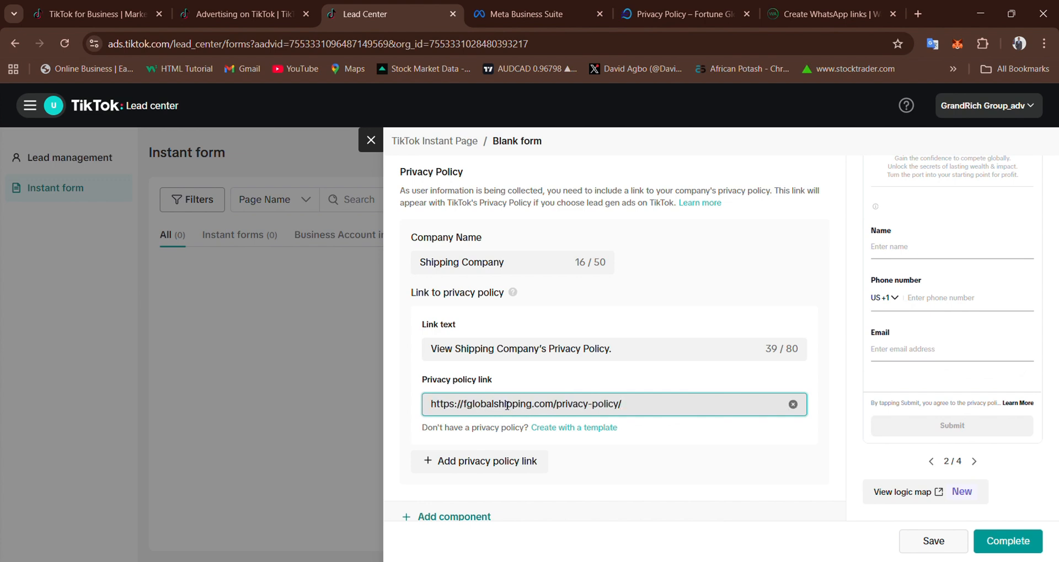
pyautogui.scroll(-1, 607, 380)
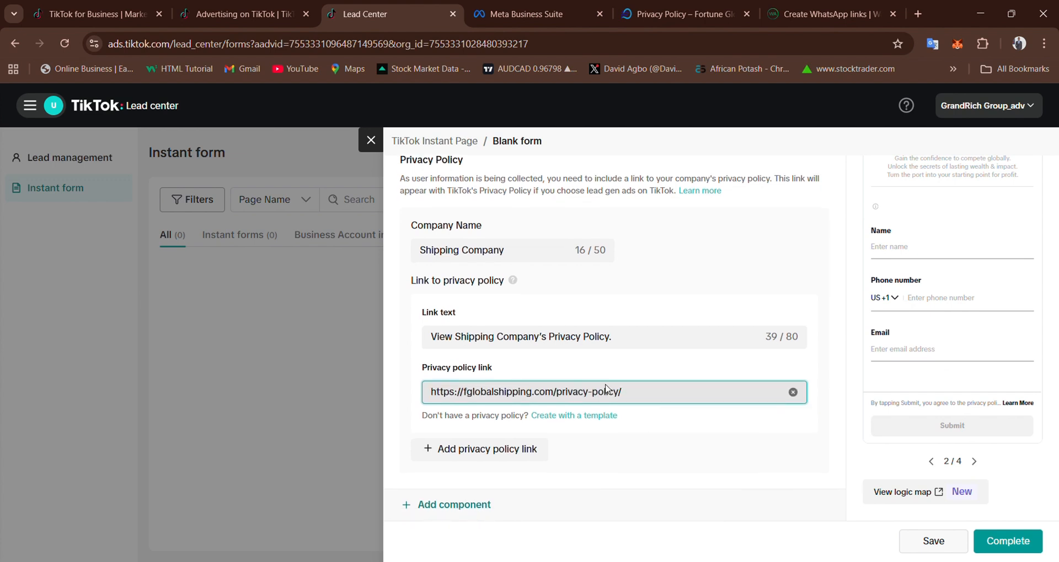
# Review and collapse the form's Privacy section, and open the final page settings for "Final page for leads 1"
pyautogui.scroll(3, 558, 379)
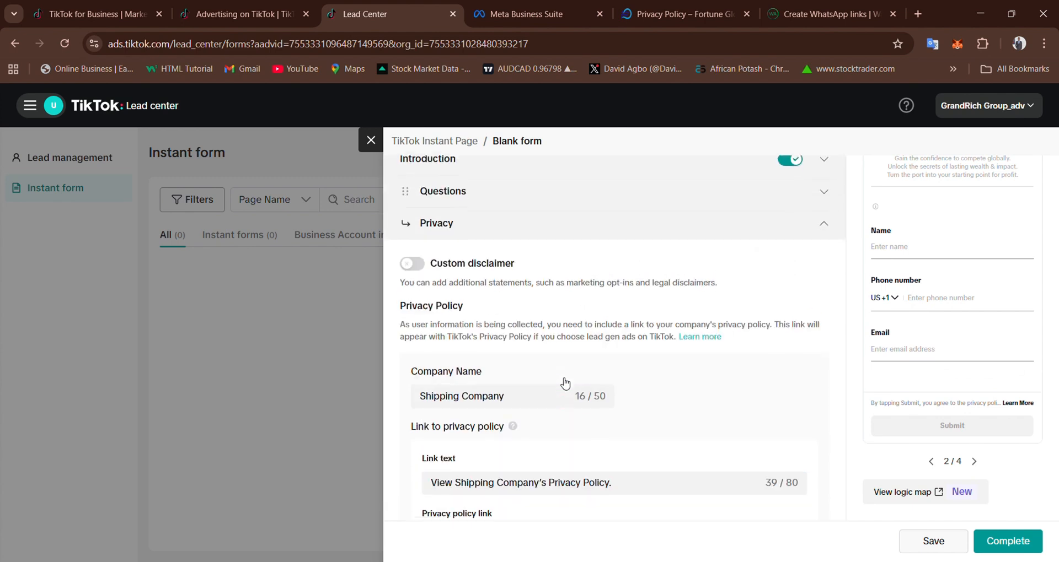
pyautogui.scroll(-1, 546, 364)
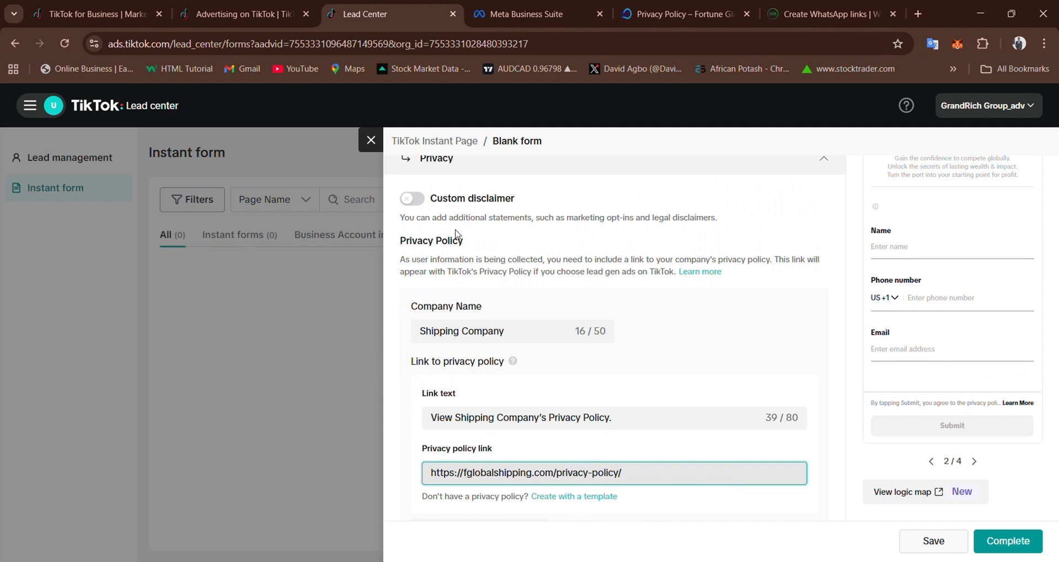
pyautogui.scroll(4, 538, 280)
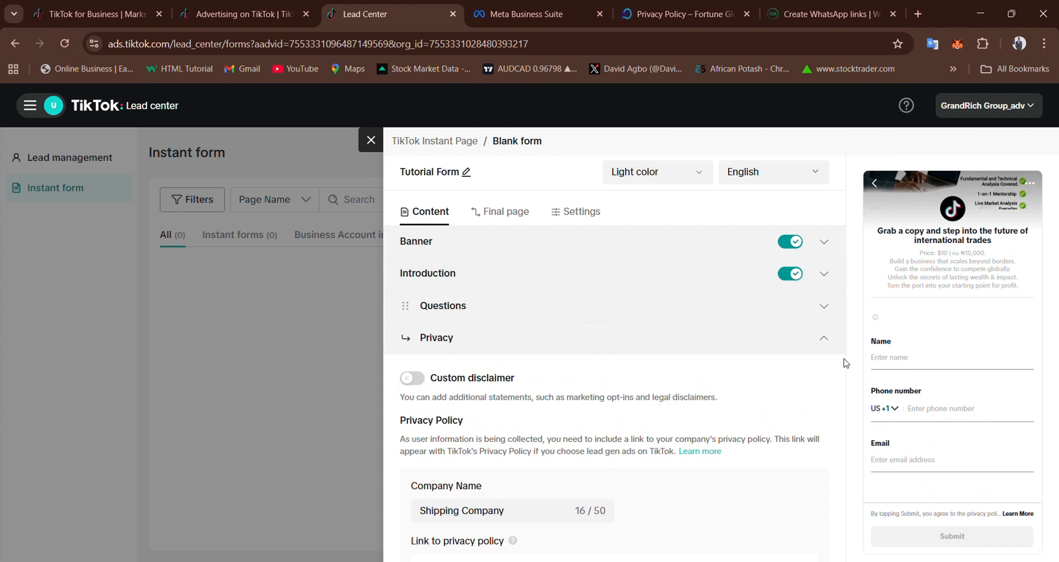
pyautogui.scroll(-2, 761, 483)
pyautogui.scroll(-3, 761, 483)
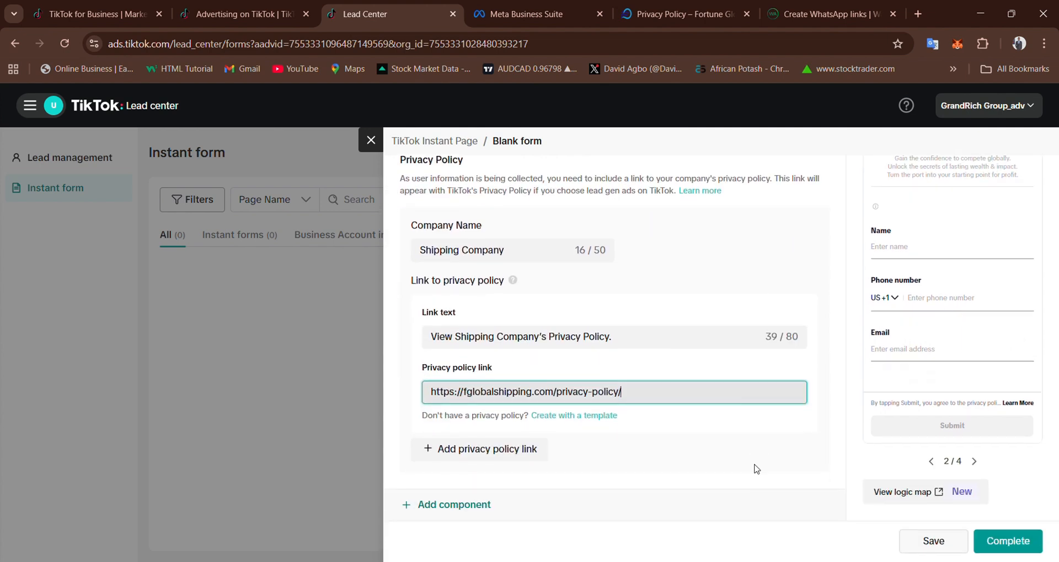
pyautogui.scroll(3, 762, 405)
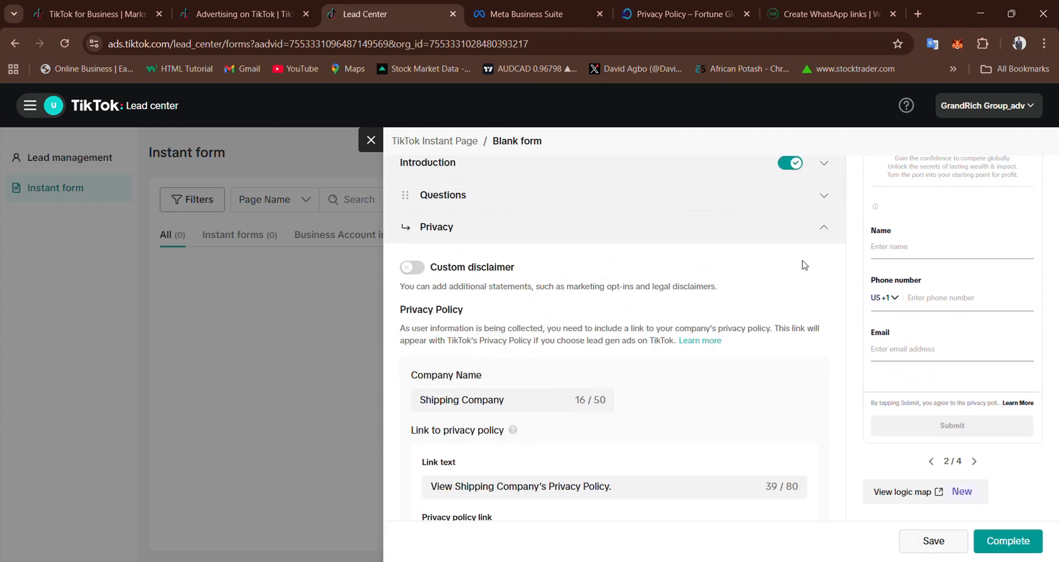
pyautogui.click(827, 229)
pyautogui.scroll(2, 619, 259)
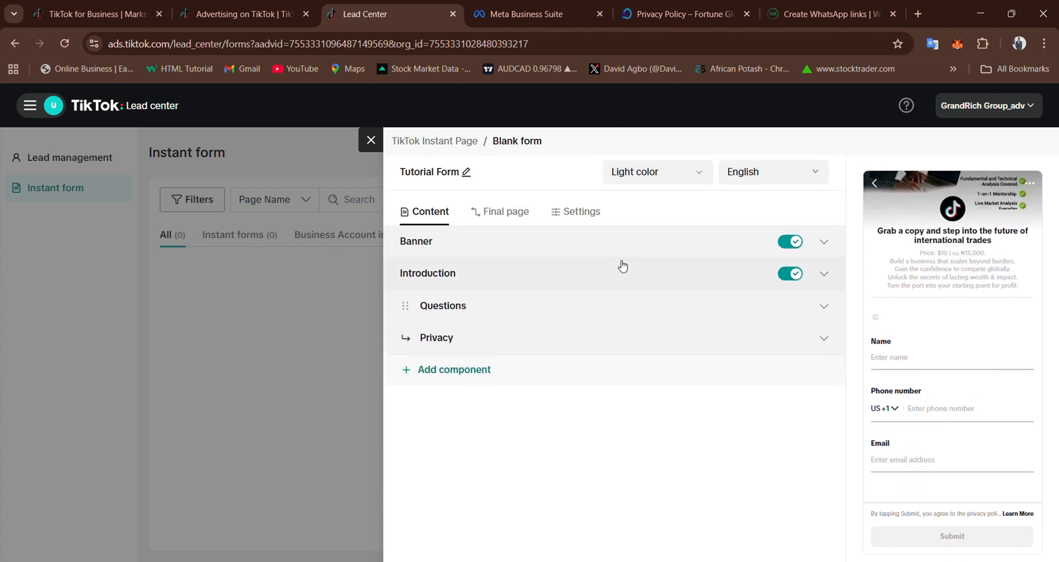
pyautogui.click(506, 215)
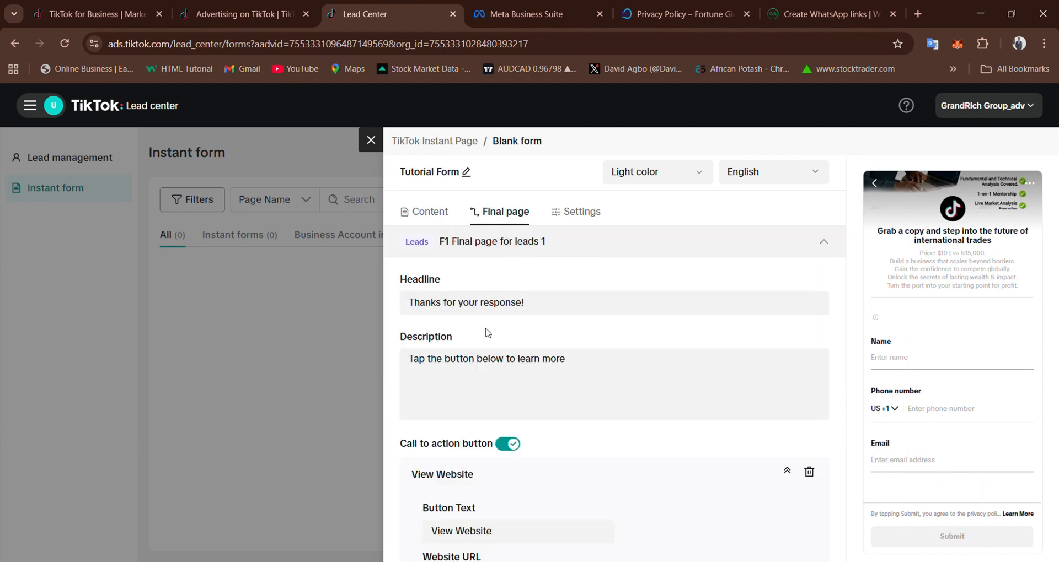
pyautogui.scroll(-1, 524, 374)
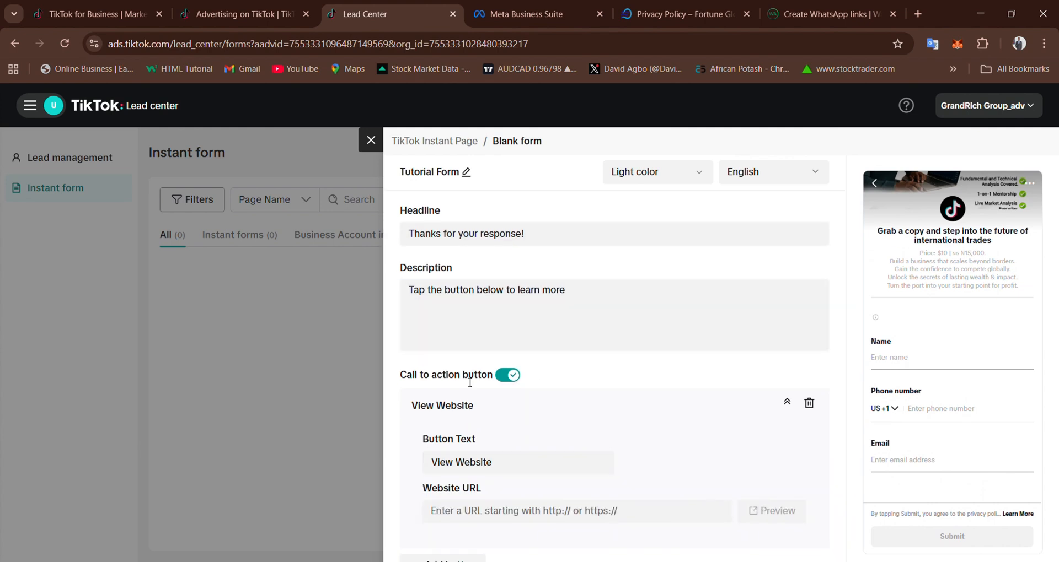
pyautogui.scroll(1, 518, 338)
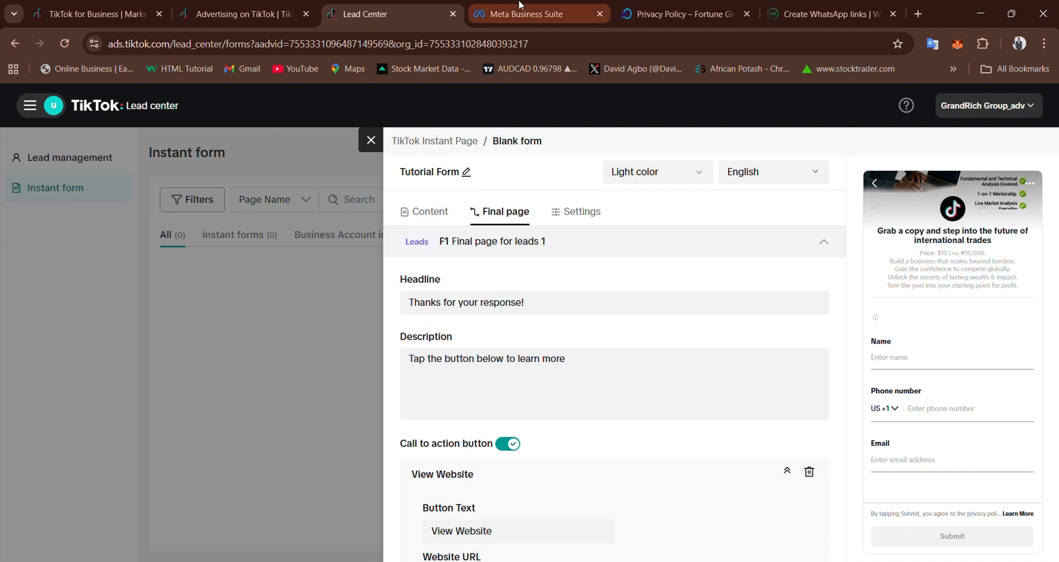
# Switch to Meta Business Suite and advance the Import_Export Textbook-ig-leads form preview to its closing thank-you page
pyautogui.click(524, 14)
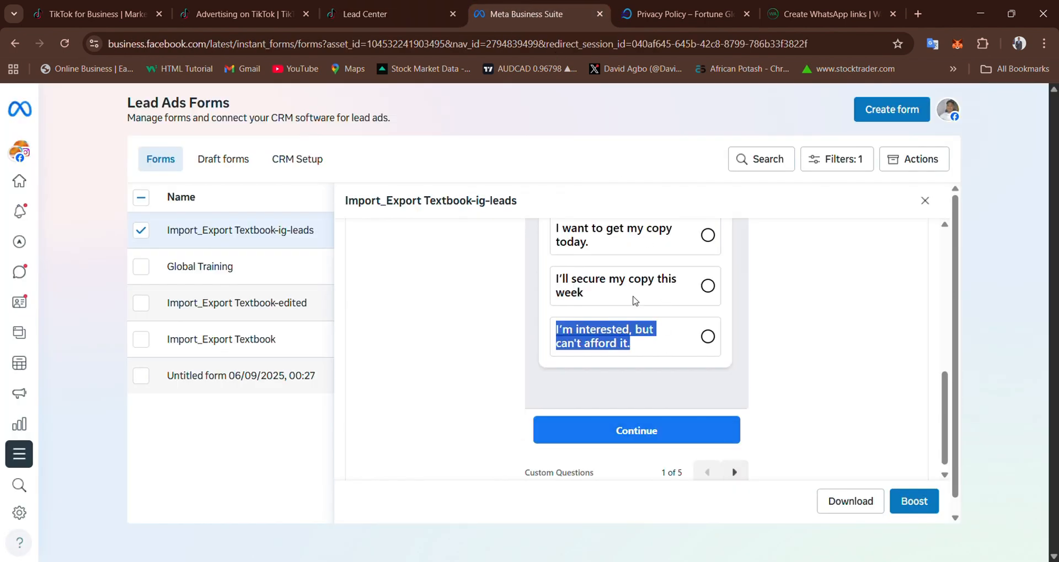
pyautogui.click(821, 365)
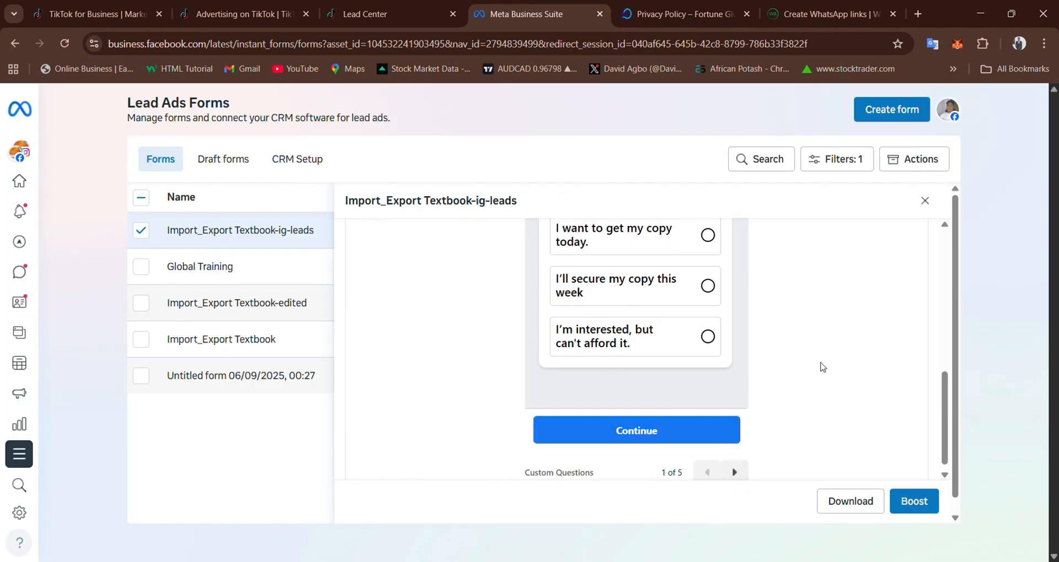
pyautogui.scroll(1, 662, 318)
pyautogui.scroll(-1, 703, 370)
pyautogui.click(735, 473)
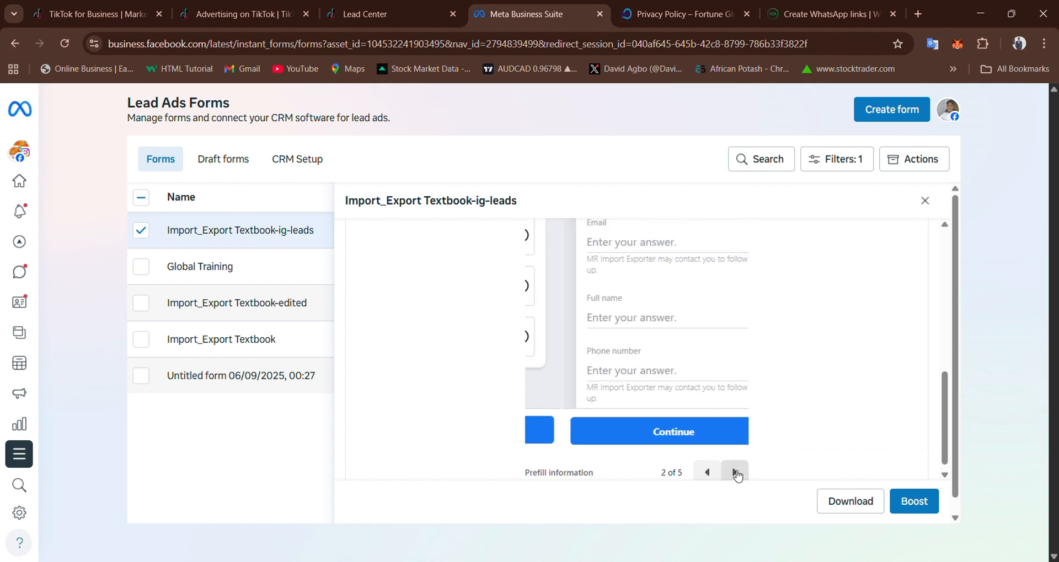
pyautogui.click(735, 473)
pyautogui.click(735, 473)
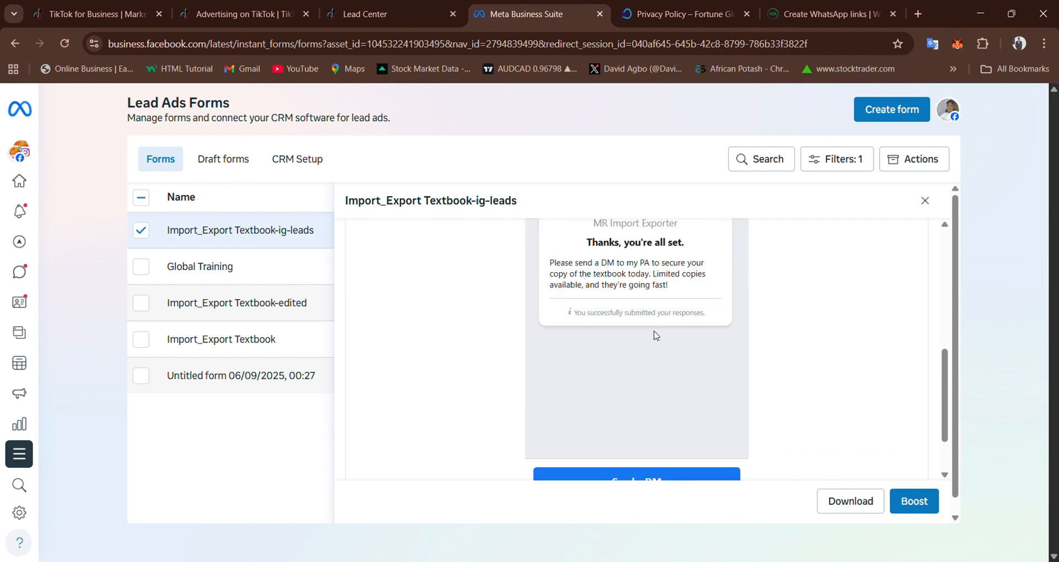
pyautogui.scroll(1, 654, 331)
pyautogui.scroll(-1, 657, 348)
pyautogui.scroll(-2, 658, 351)
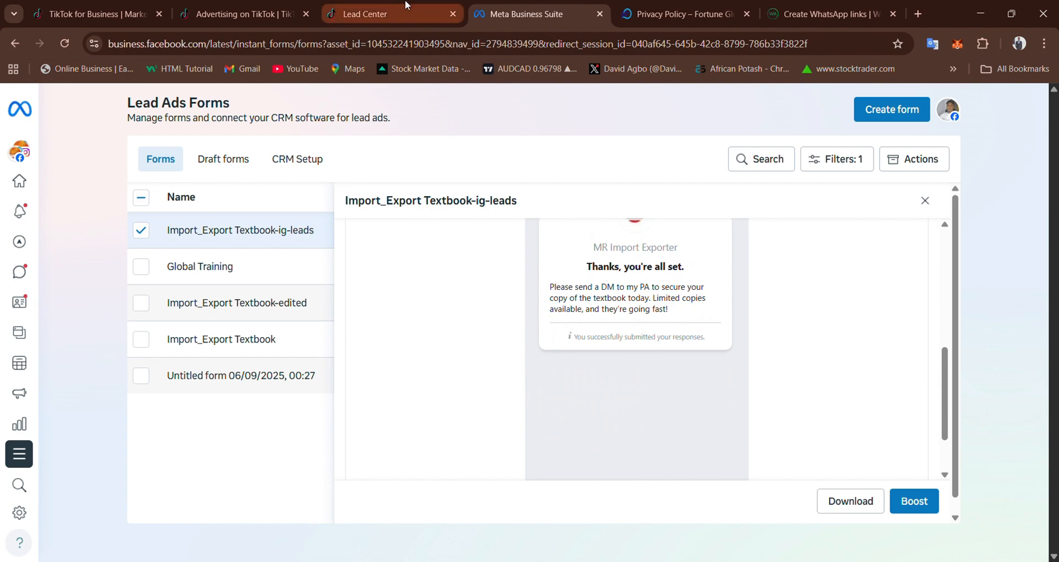
pyautogui.click(386, 14)
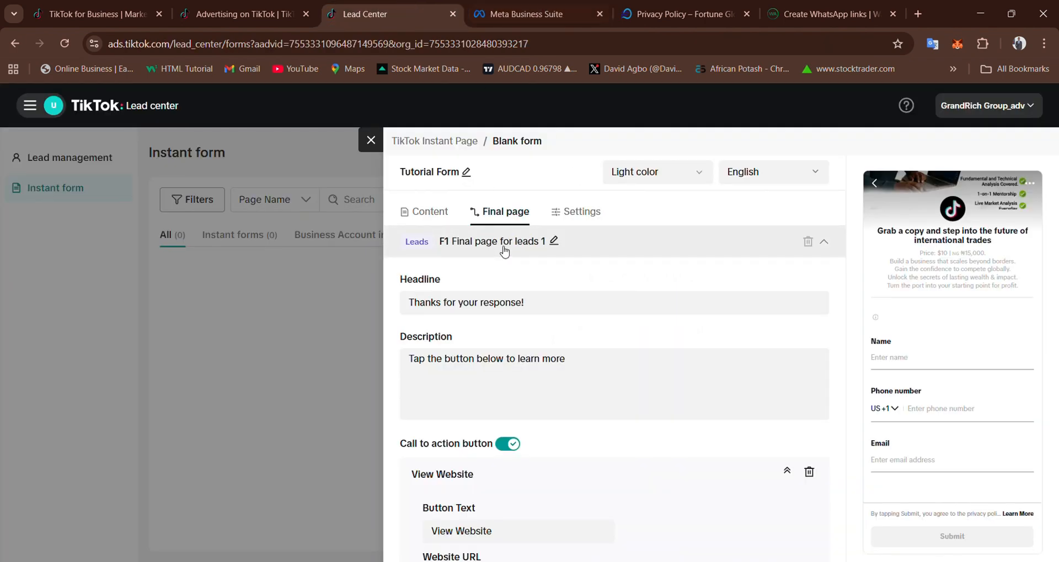
# Copy "Thanks, you're all set." from the Meta form preview and use it to replace the TikTok final page's headline
pyautogui.click(529, 14)
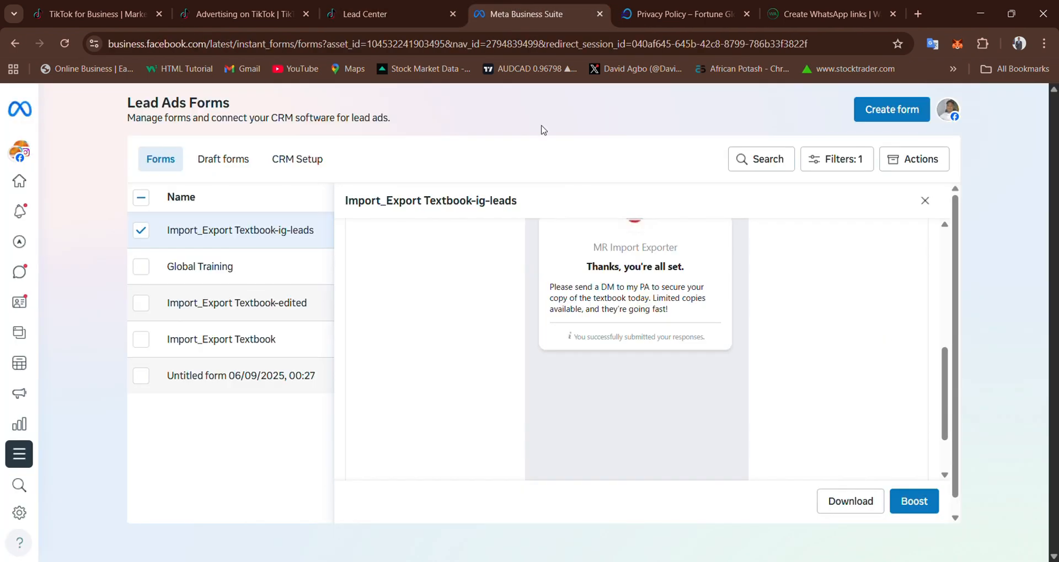
pyautogui.scroll(1, 605, 323)
pyautogui.scroll(1, 607, 323)
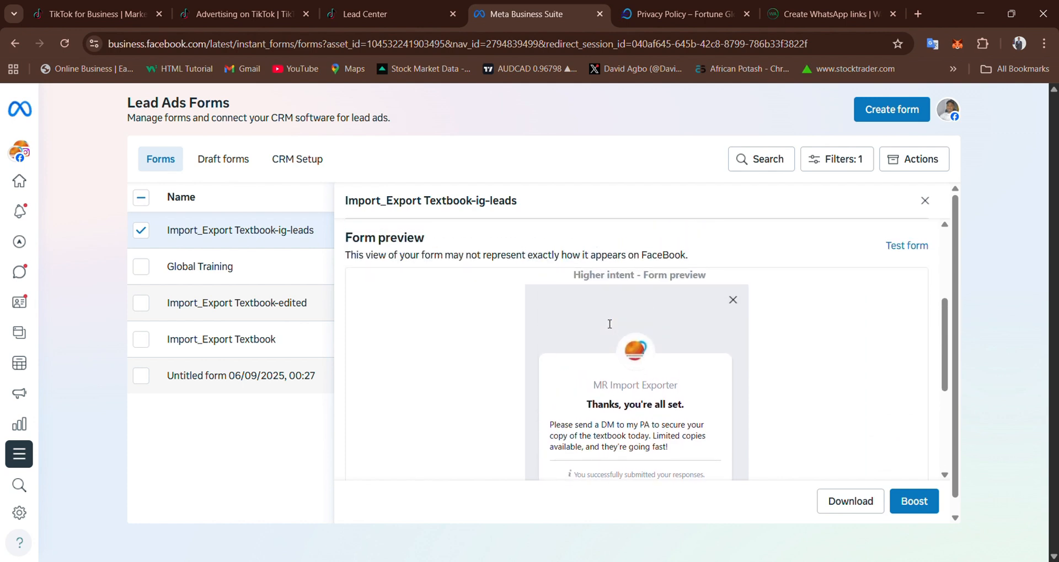
pyautogui.scroll(-1, 609, 324)
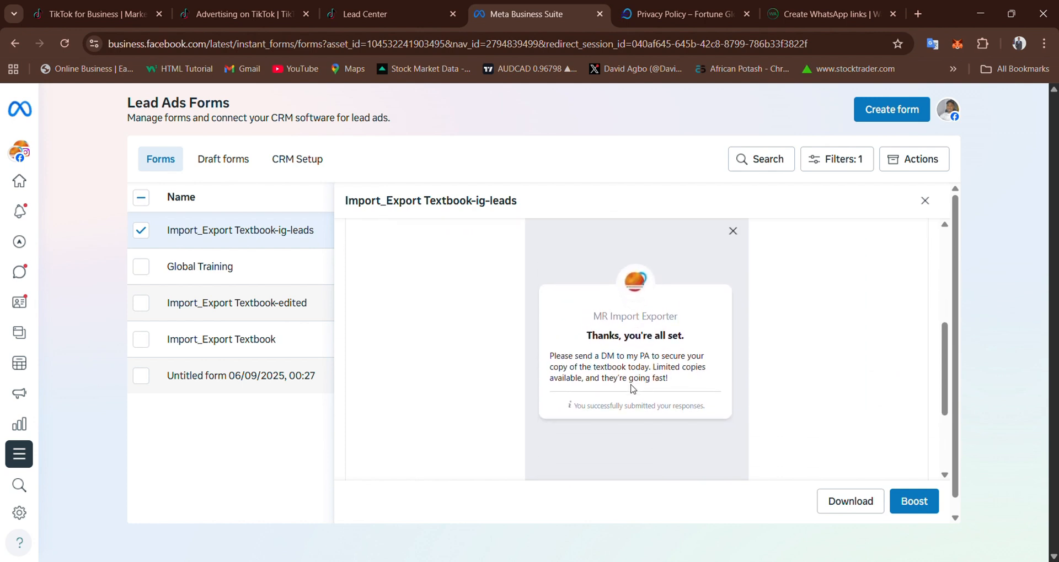
pyautogui.moveTo(583, 345); pyautogui.dragTo(709, 341)
pyautogui.hotkey('ctrl', 'c')
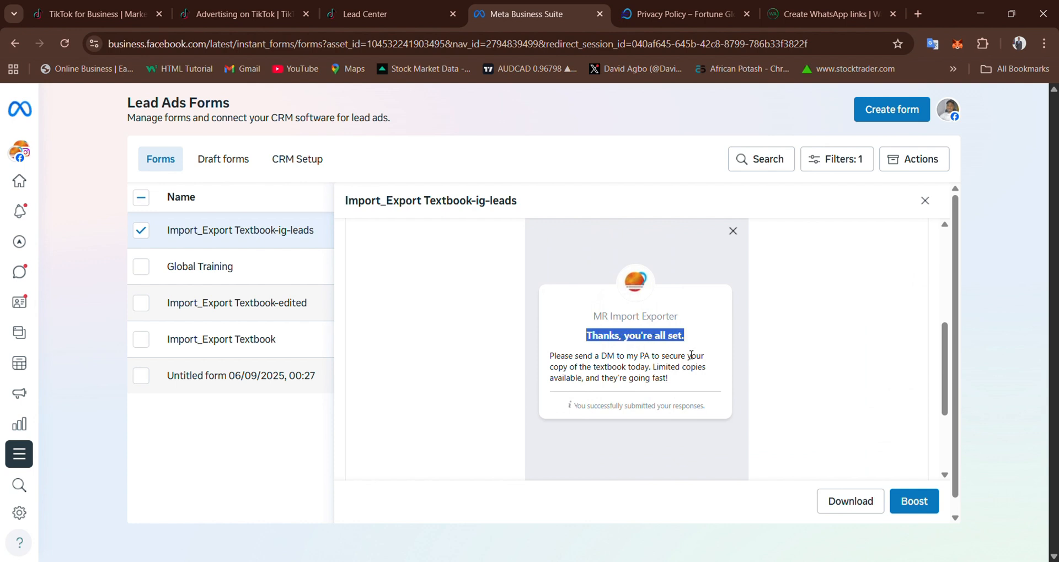
pyautogui.click(386, 13)
pyautogui.click(467, 303)
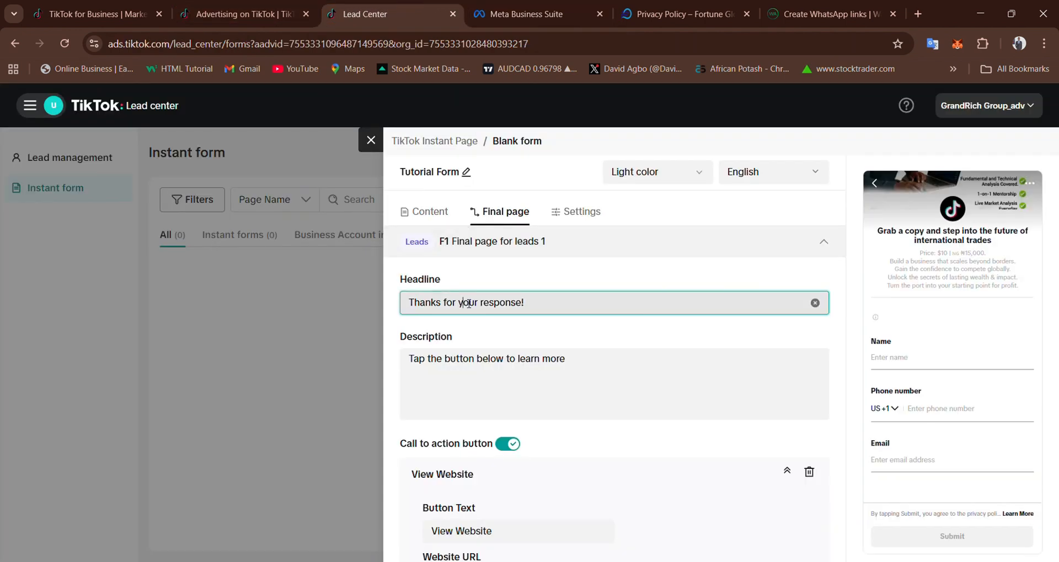
pyautogui.tripleClick(468, 303)
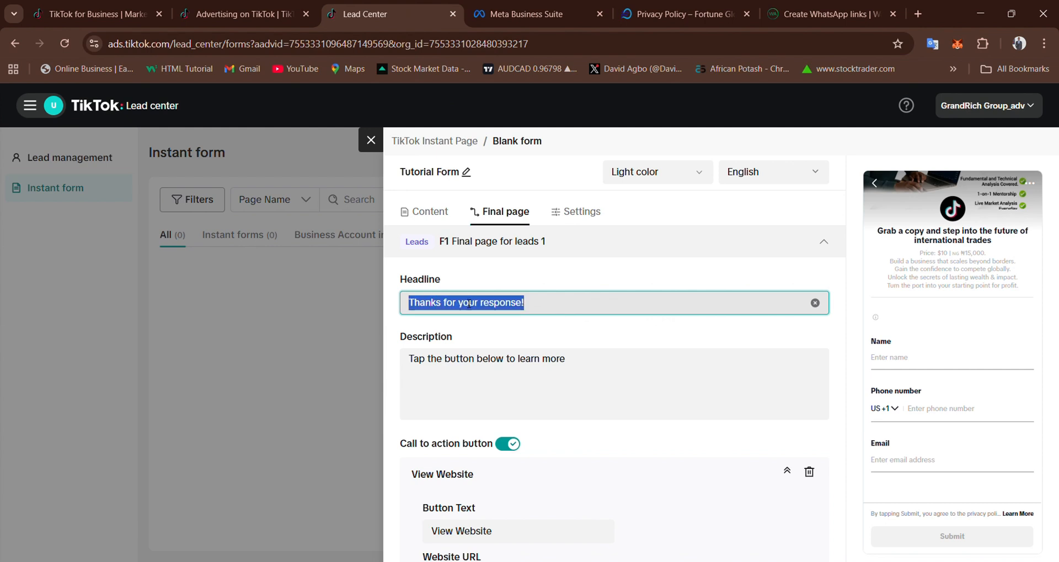
pyautogui.hotkey('ctrl', 'v')
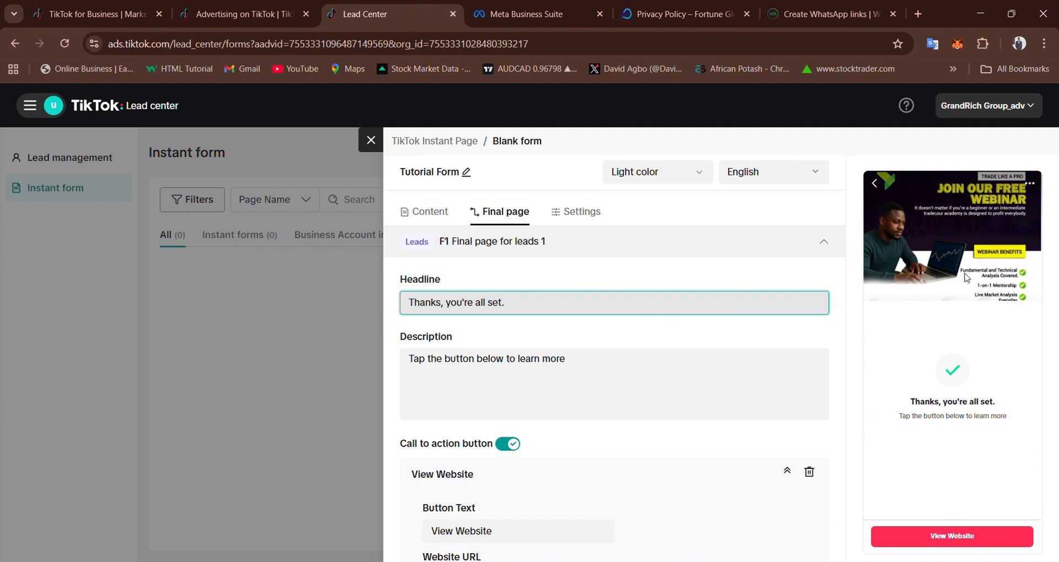
# Replace the final page's description with the Meta form's text "Please send a DM to my PA to secure your copy of the textbook today. Limited copies available, and they're going fast!"
pyautogui.click(539, 4)
pyautogui.moveTo(550, 356); pyautogui.dragTo(692, 381)
pyautogui.hotkey('ctrl', 'c')
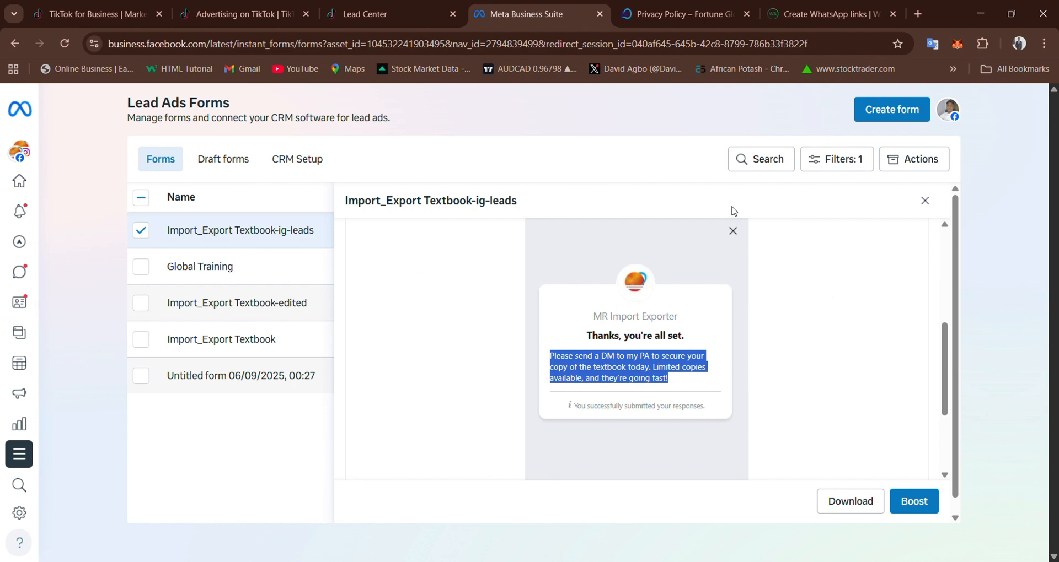
pyautogui.click(364, 14)
pyautogui.click(489, 369)
pyautogui.click(447, 366)
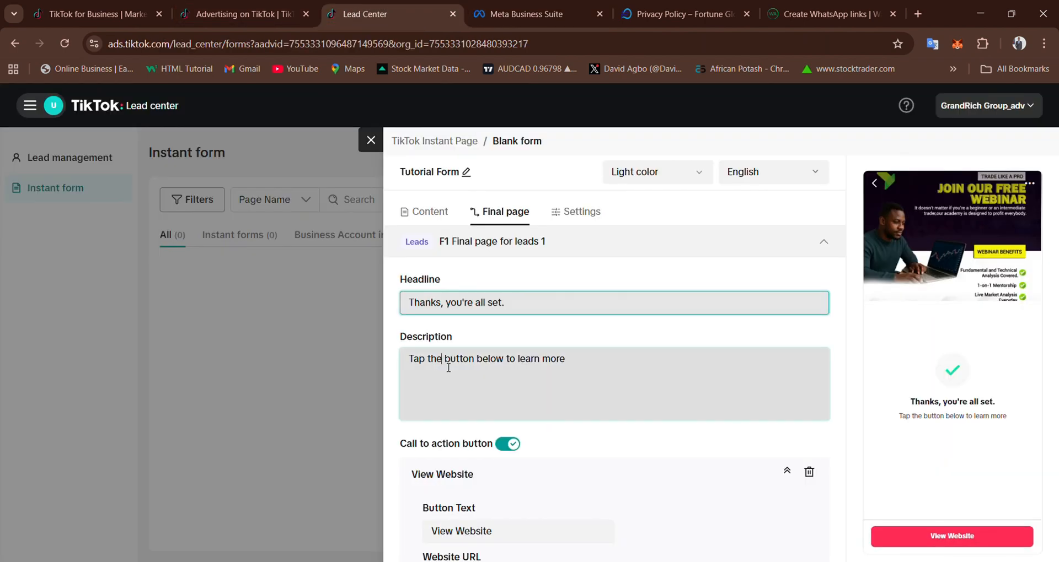
pyautogui.hotkey('ctrl', 'a')
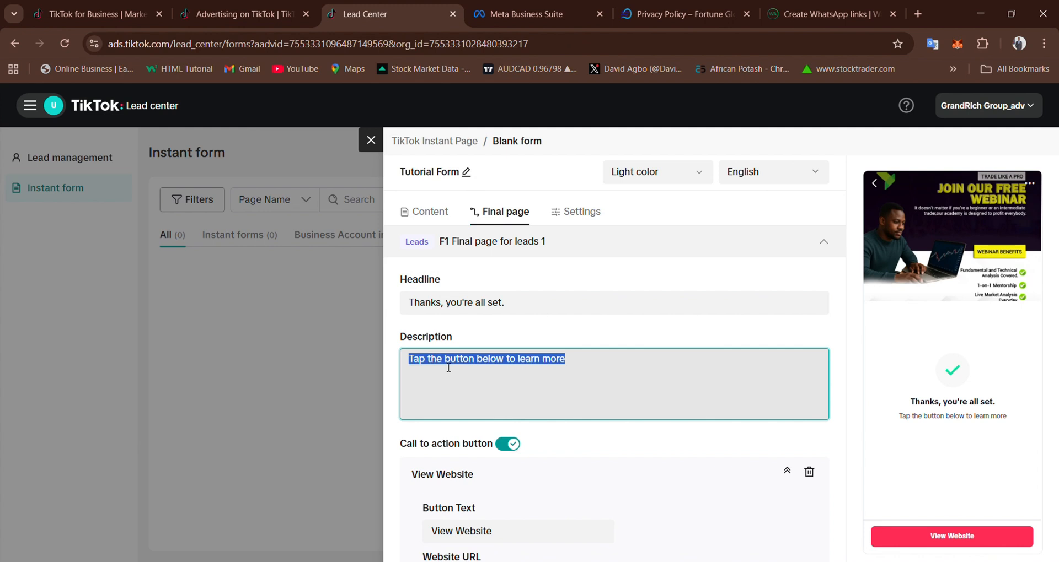
pyautogui.hotkey('ctrl', 'v')
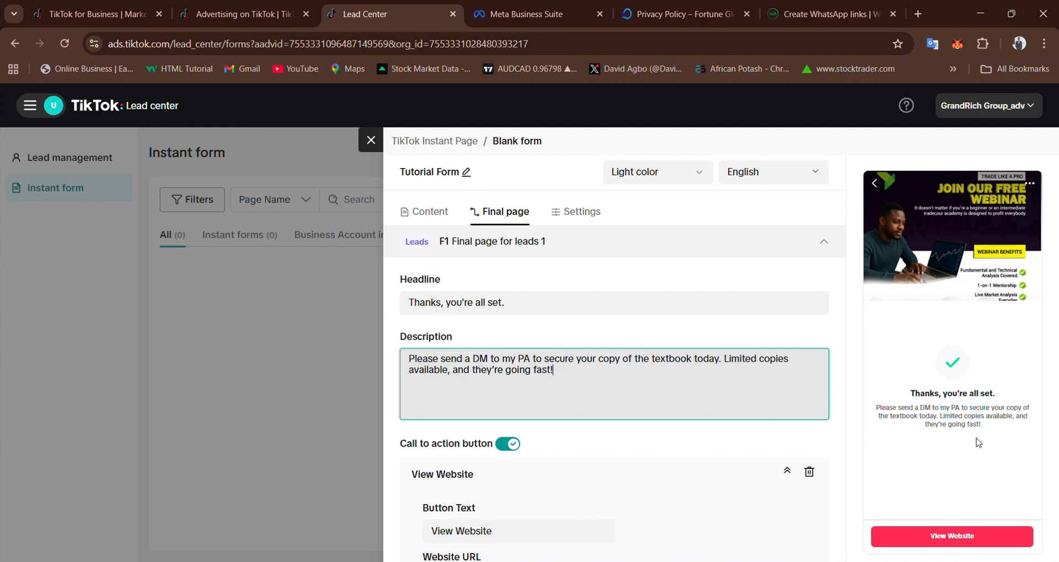
pyautogui.click(525, 20)
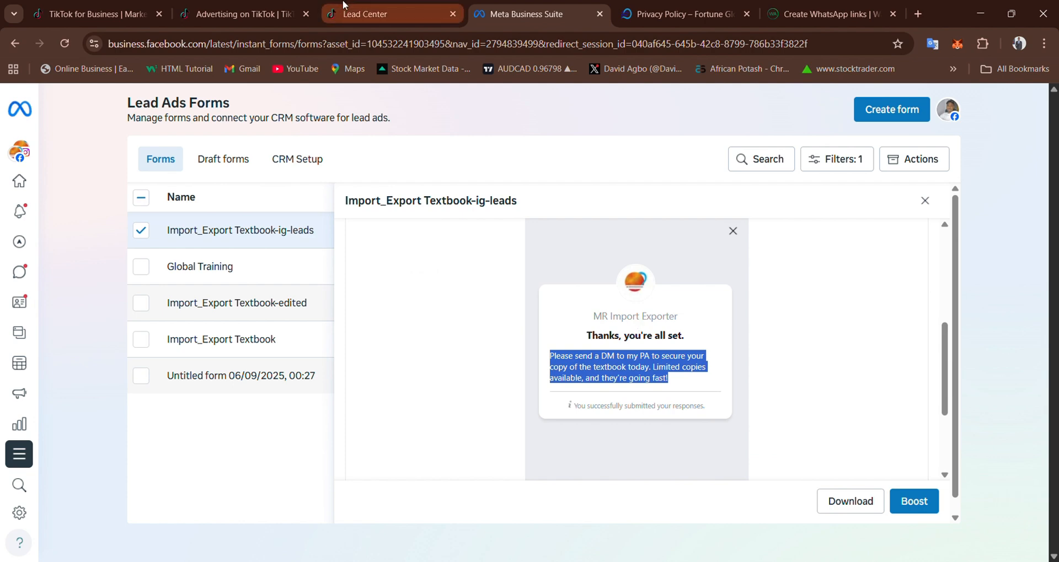
pyautogui.click(386, 14)
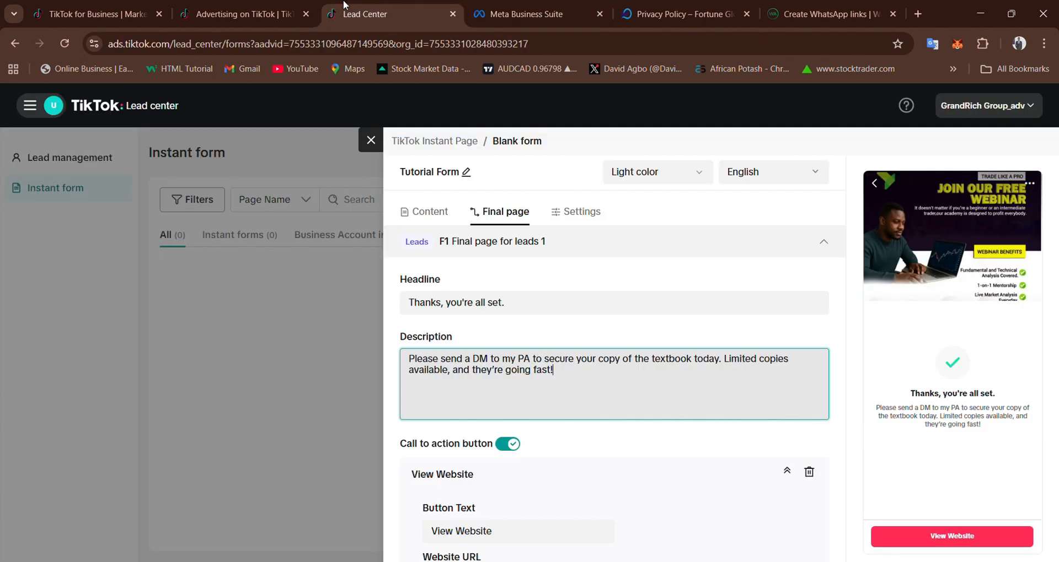
pyautogui.click(568, 337)
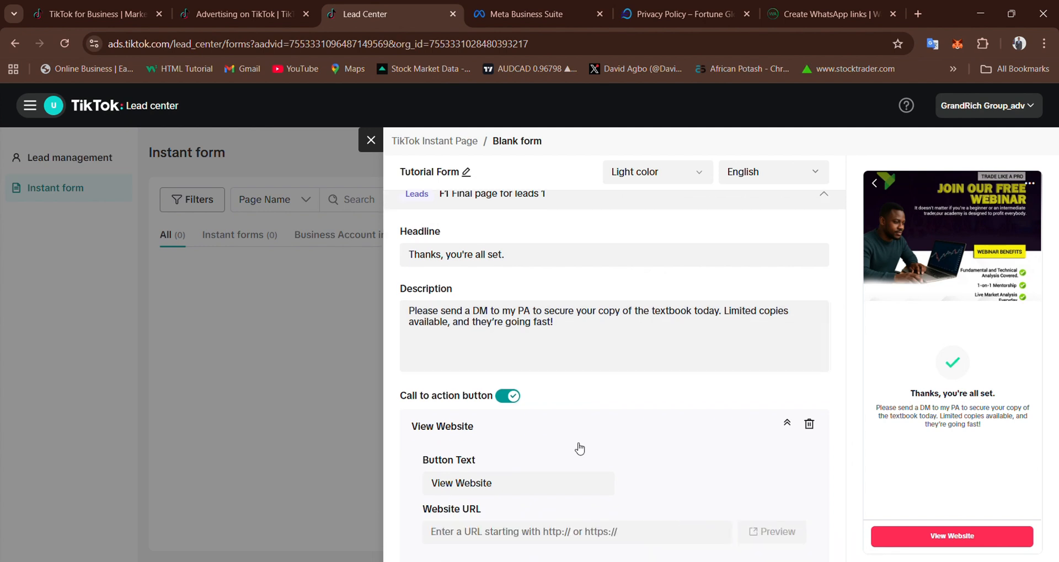
# Set the final page's call to action button text to "WhatsApp Contact"
pyautogui.scroll(-2, 577, 447)
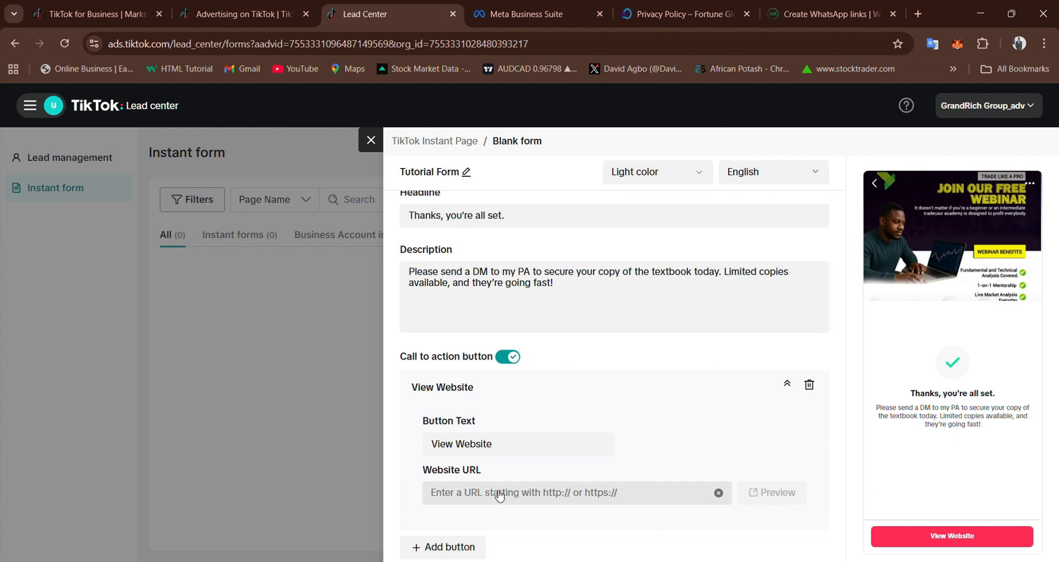
pyautogui.click(472, 494)
pyautogui.click(510, 448)
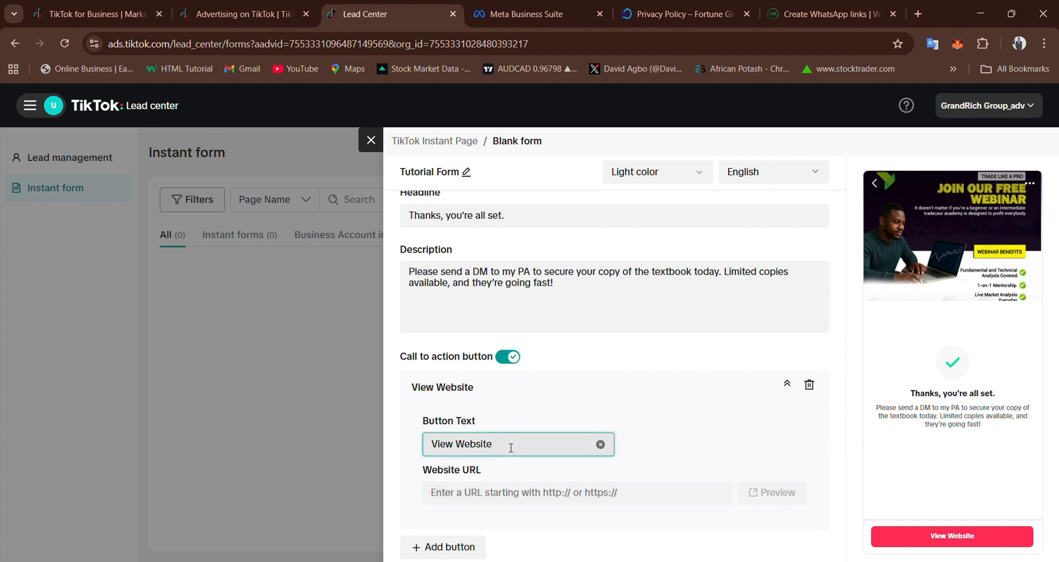
pyautogui.press('BackSpace')
pyautogui.press('BackSpace')
pyautogui.press('BackSpace')
pyautogui.press('BackSpace')
pyautogui.press('BackSpace')
pyautogui.press('BackSpace')
pyautogui.press('BackSpace')
pyautogui.press('BackSpace')
pyautogui.press('BackSpace')
pyautogui.press('BackSpace')
pyautogui.write('WhatsAp')
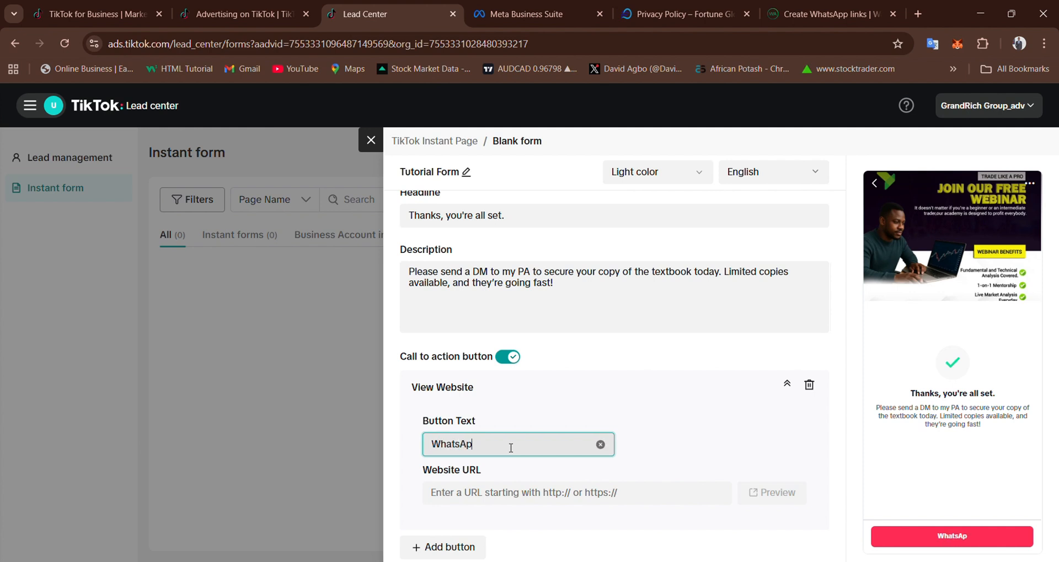
pyautogui.write('p Contact')
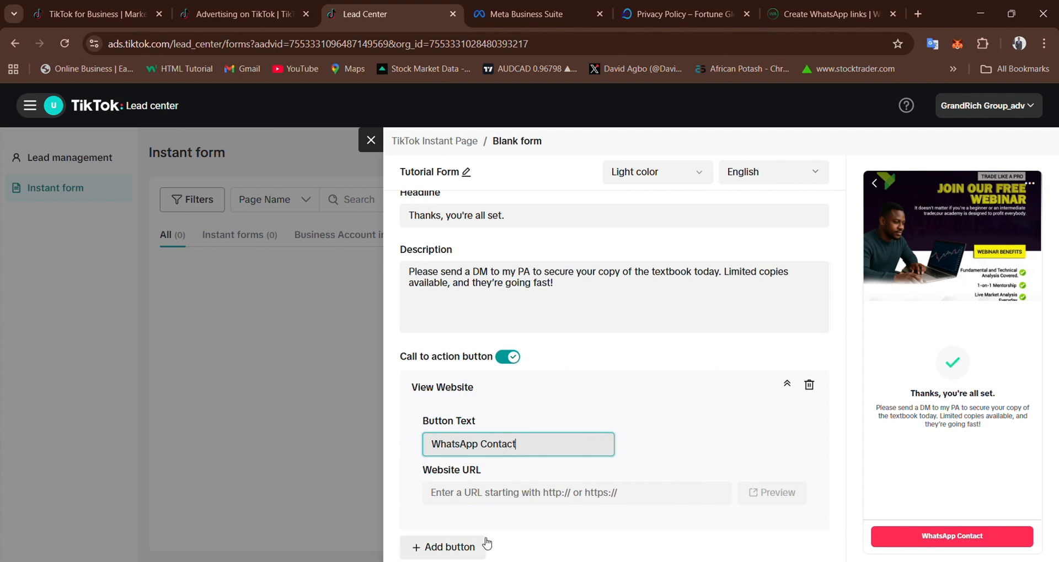
pyautogui.click(479, 494)
pyautogui.click(822, 14)
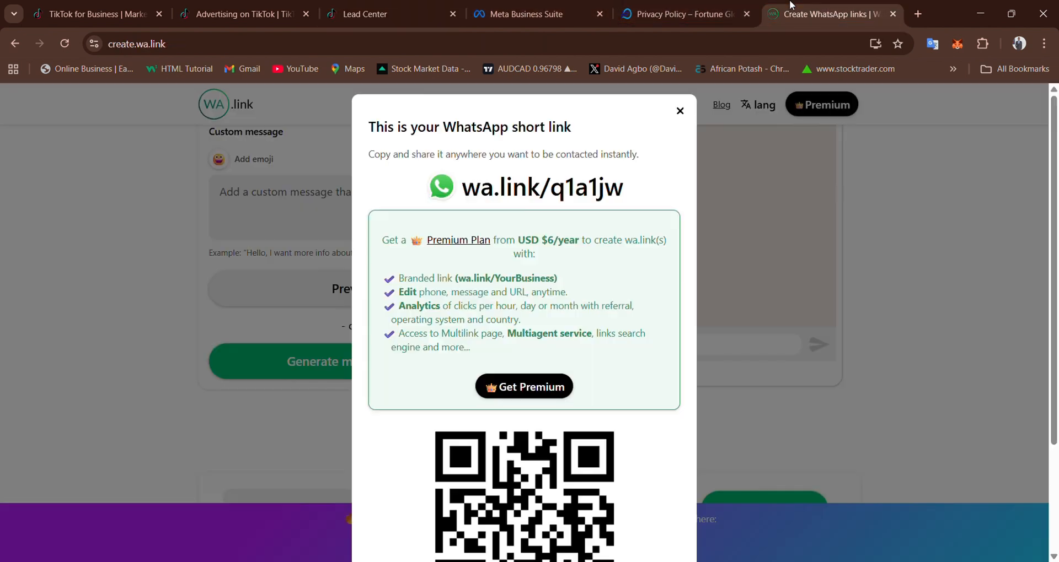
pyautogui.scroll(-4, 478, 429)
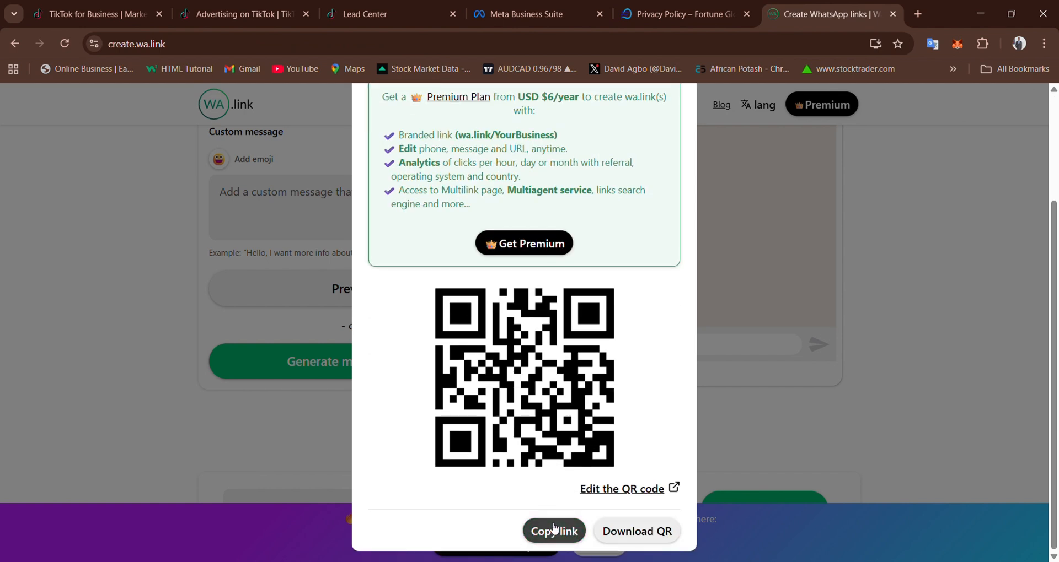
pyautogui.click(554, 530)
pyautogui.click(386, 14)
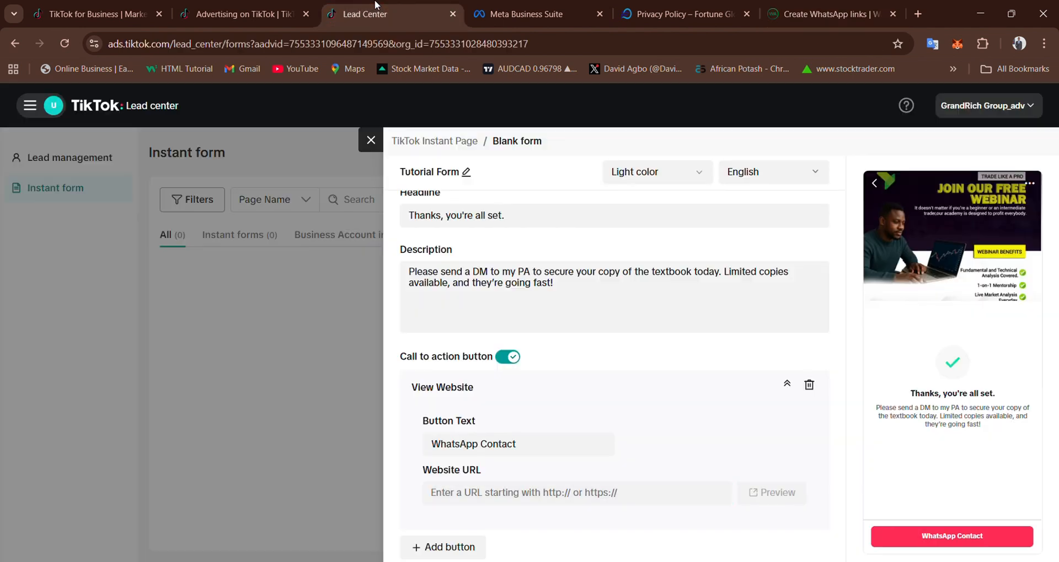
pyautogui.click(458, 493)
pyautogui.write('https://wa.link/q1a1jw')
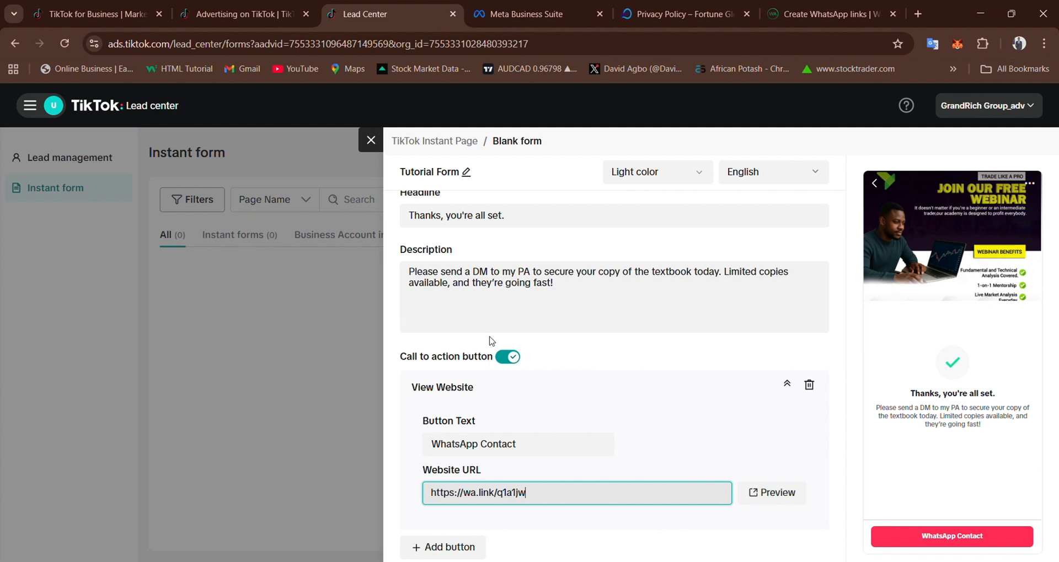
# Set the form type to Higher intent in the form settings and try to complete the form
pyautogui.scroll(-1, 488, 338)
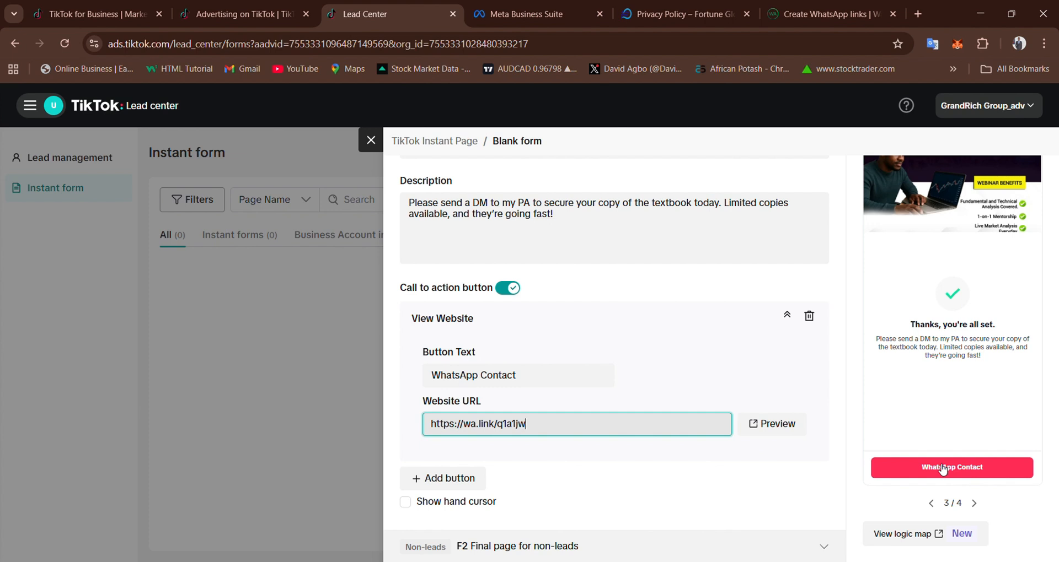
pyautogui.scroll(3, 838, 378)
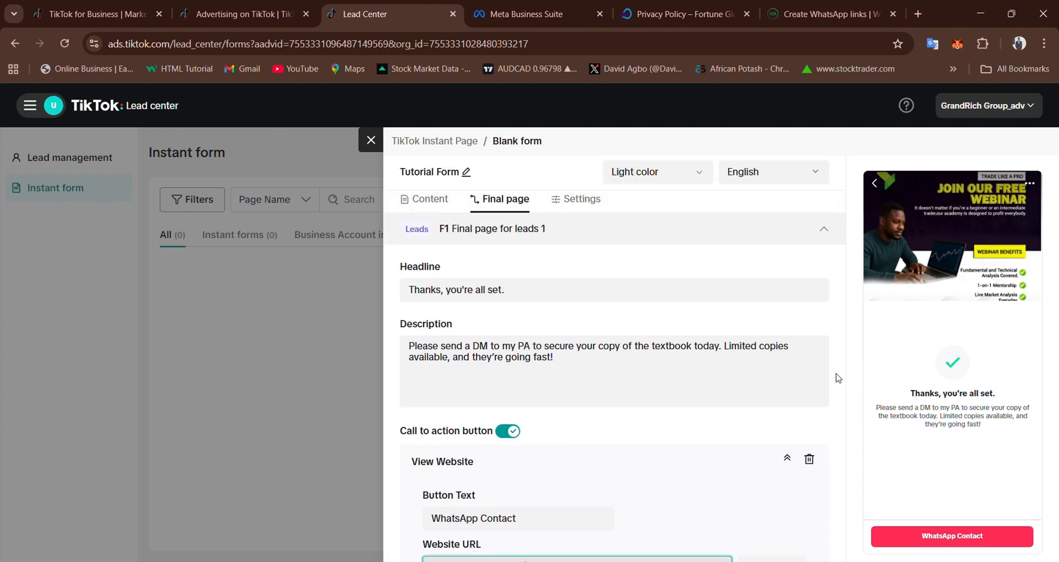
pyautogui.click(577, 216)
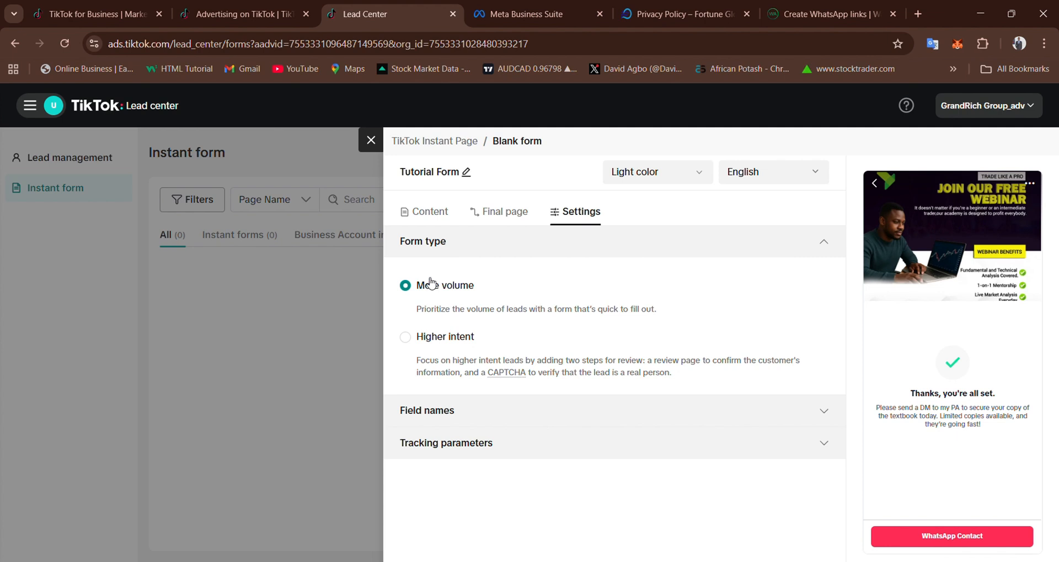
pyautogui.click(407, 340)
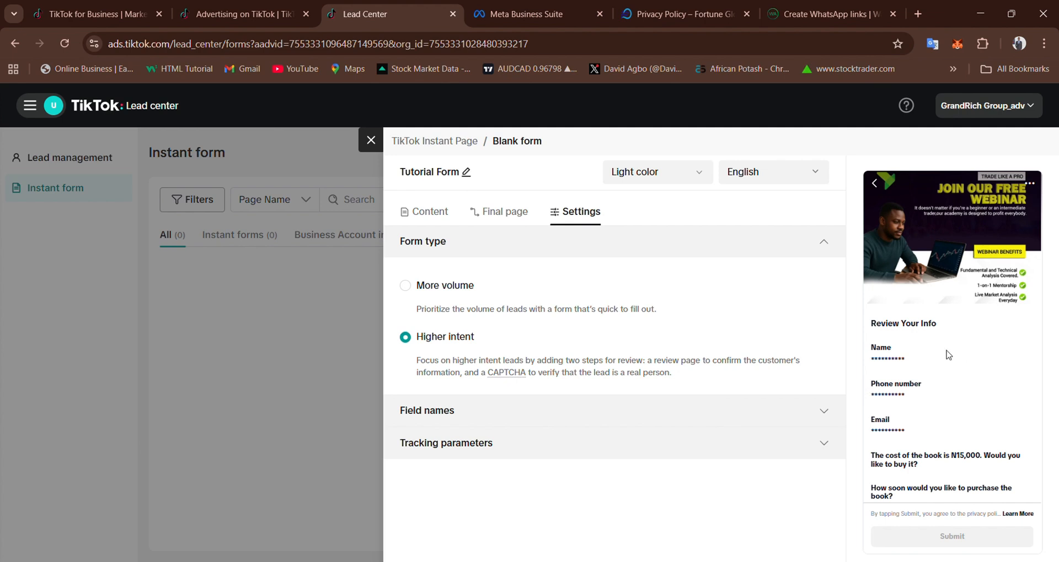
pyautogui.scroll(-5, 932, 339)
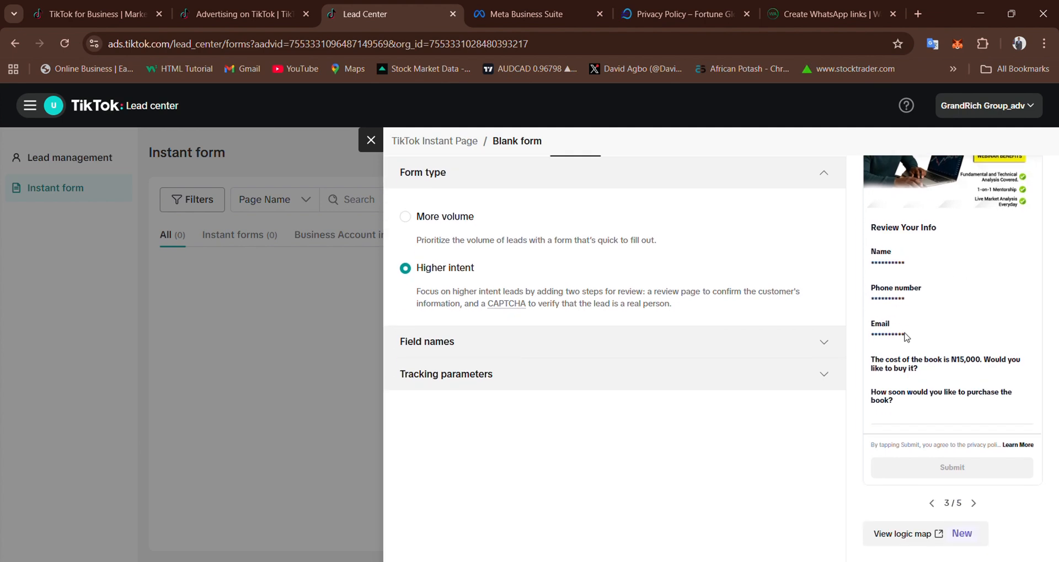
pyautogui.scroll(1, 910, 328)
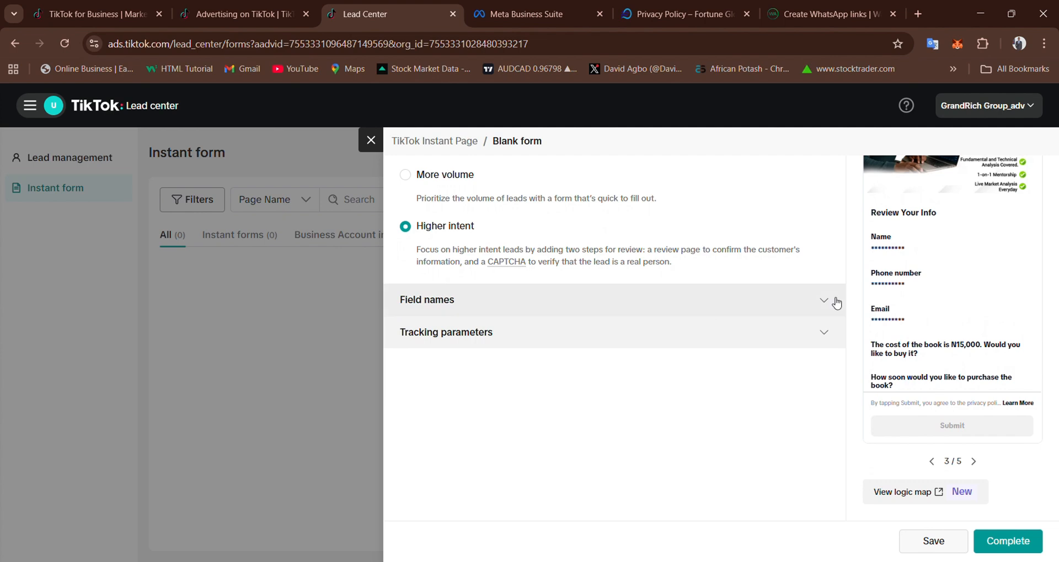
pyautogui.scroll(2, 655, 279)
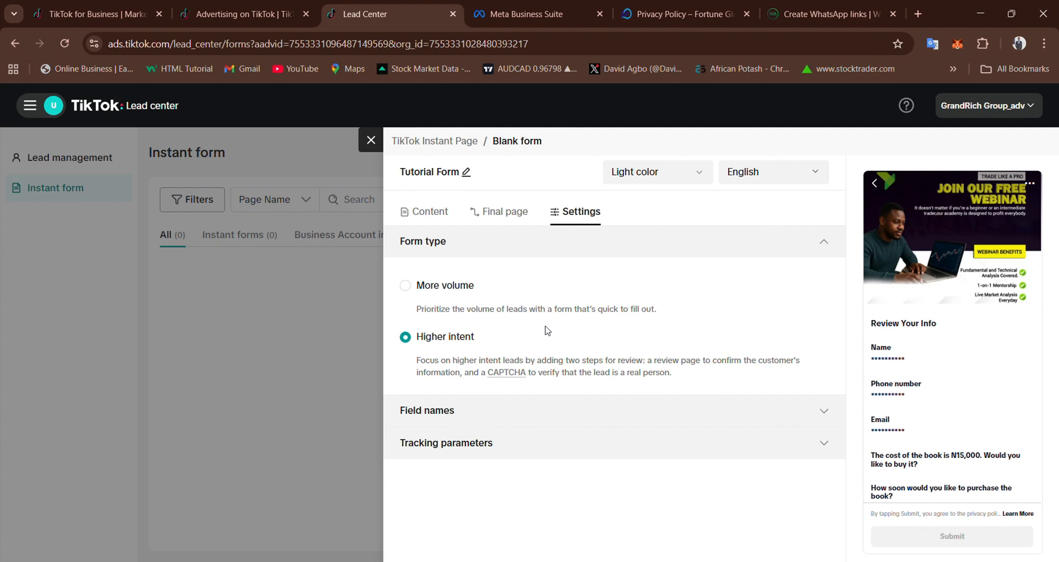
pyautogui.scroll(-2, 552, 328)
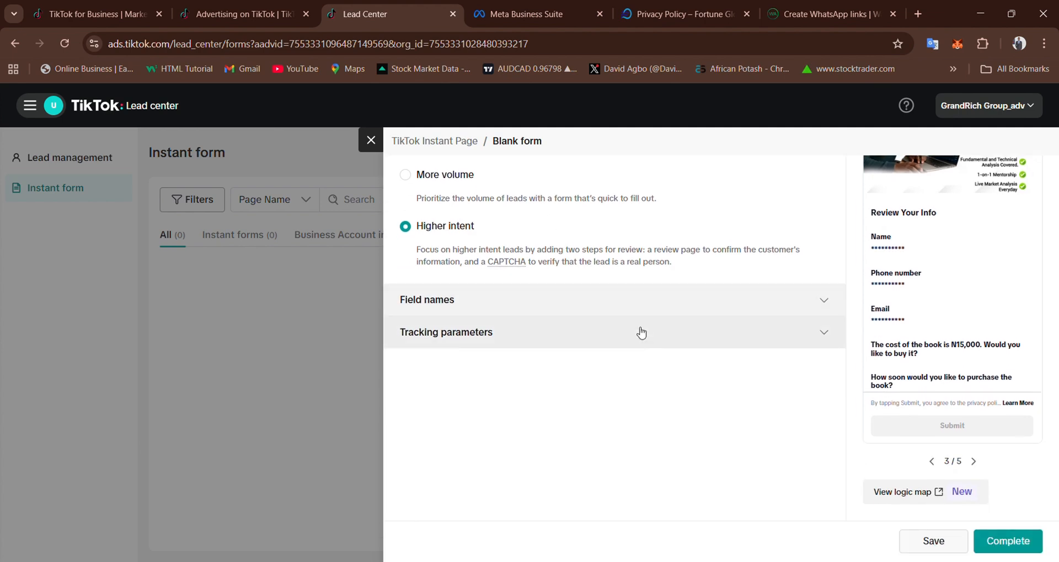
pyautogui.click(1017, 546)
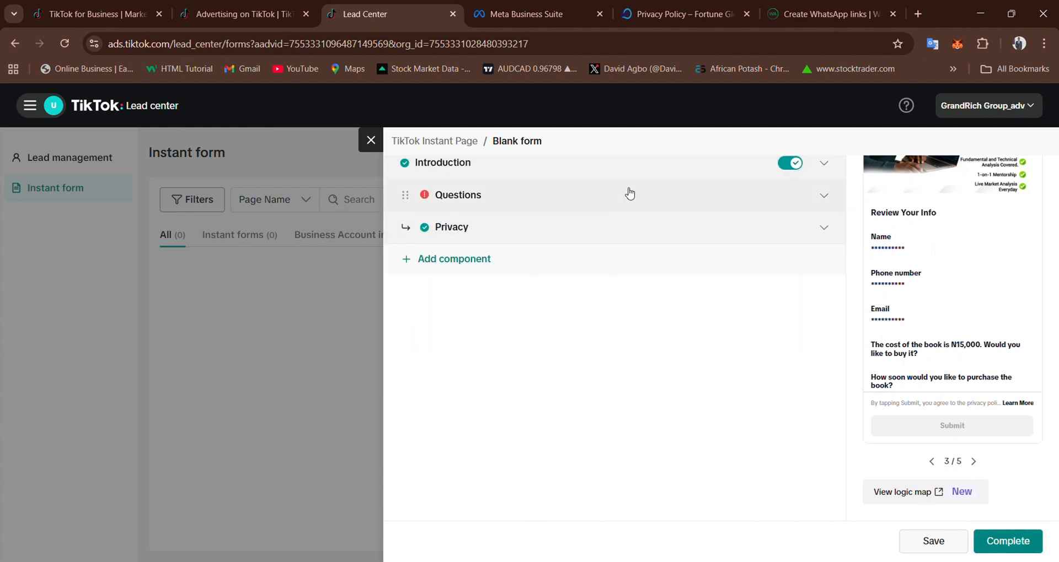
# Enter the Questions section's purpose statement as "Data collected will be used for follow up purposes only."
pyautogui.click(829, 199)
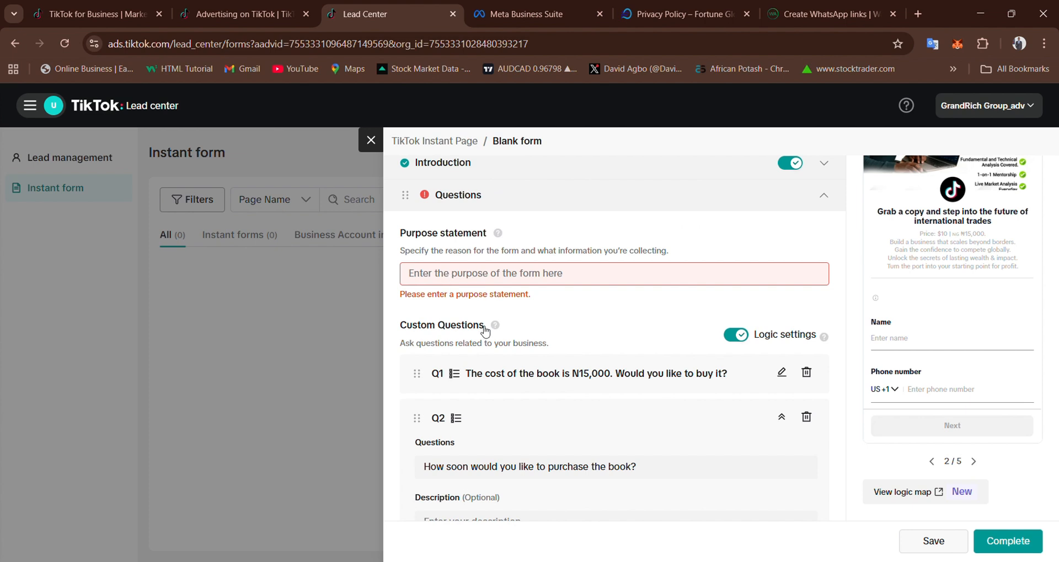
pyautogui.click(459, 279)
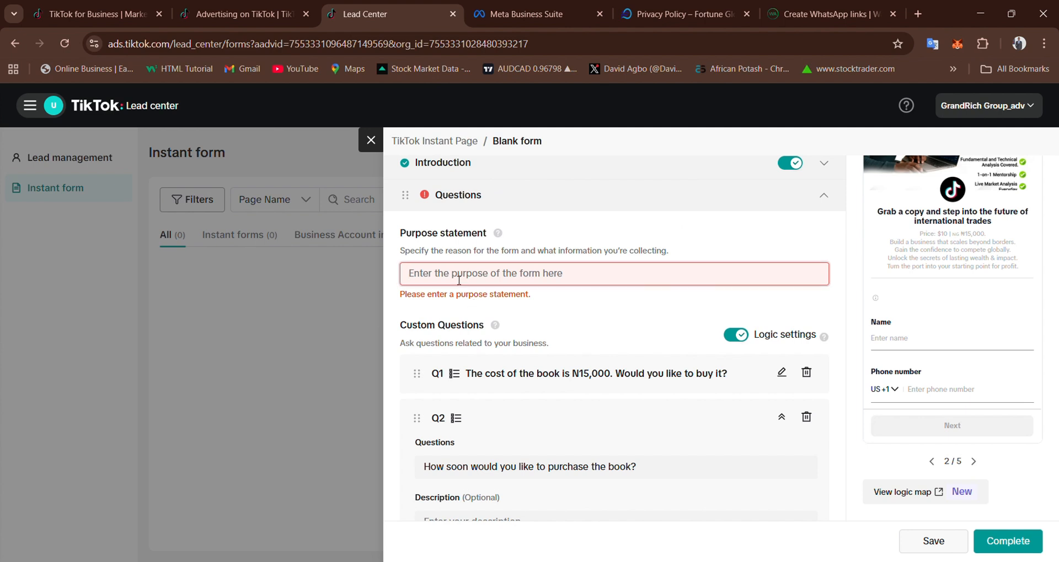
pyautogui.write('Data')
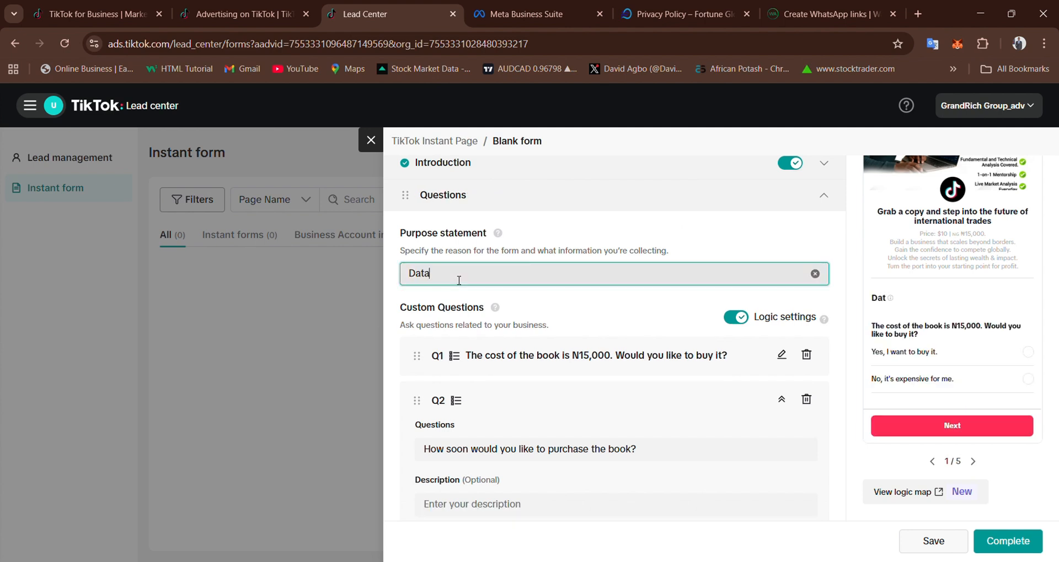
pyautogui.write(' collected will be us')
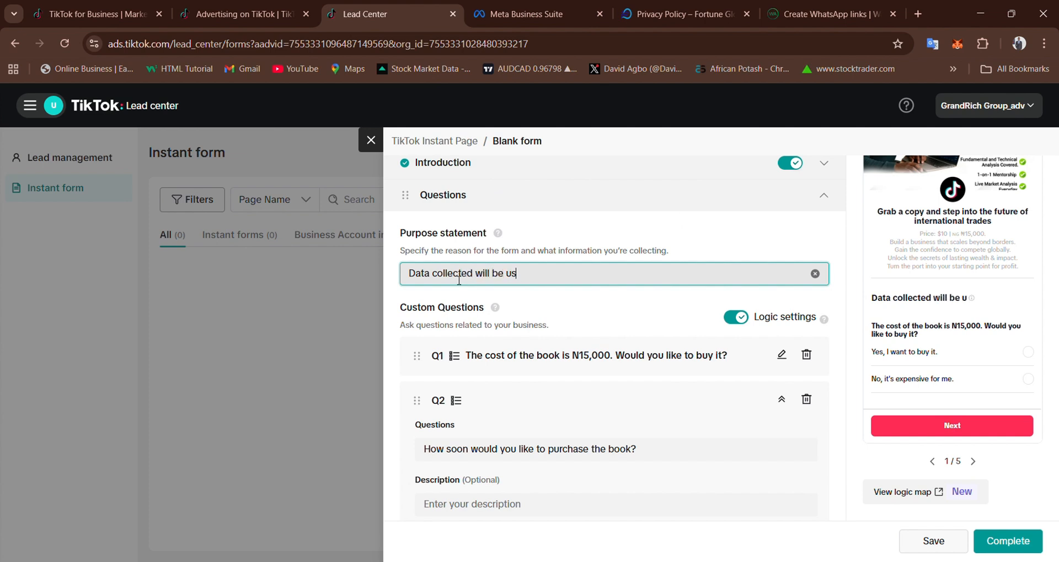
pyautogui.write('ed for follo')
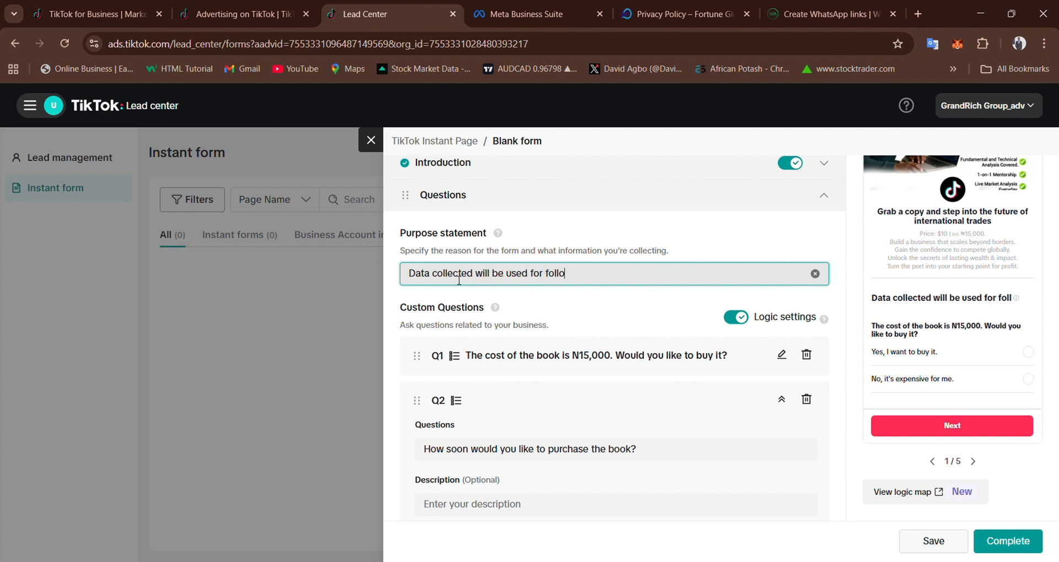
pyautogui.write('w up pu')
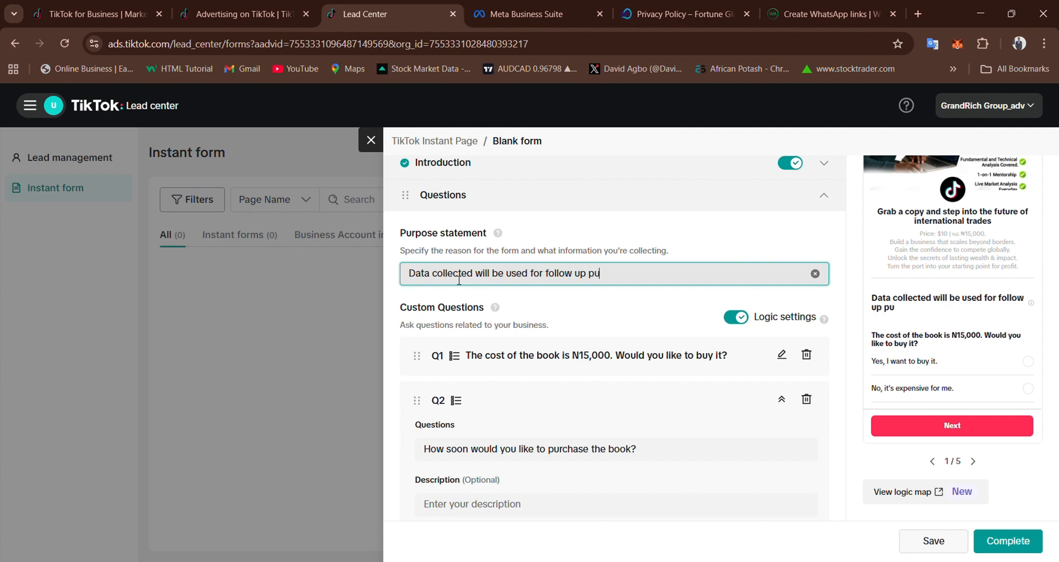
pyautogui.write('rposes only.')
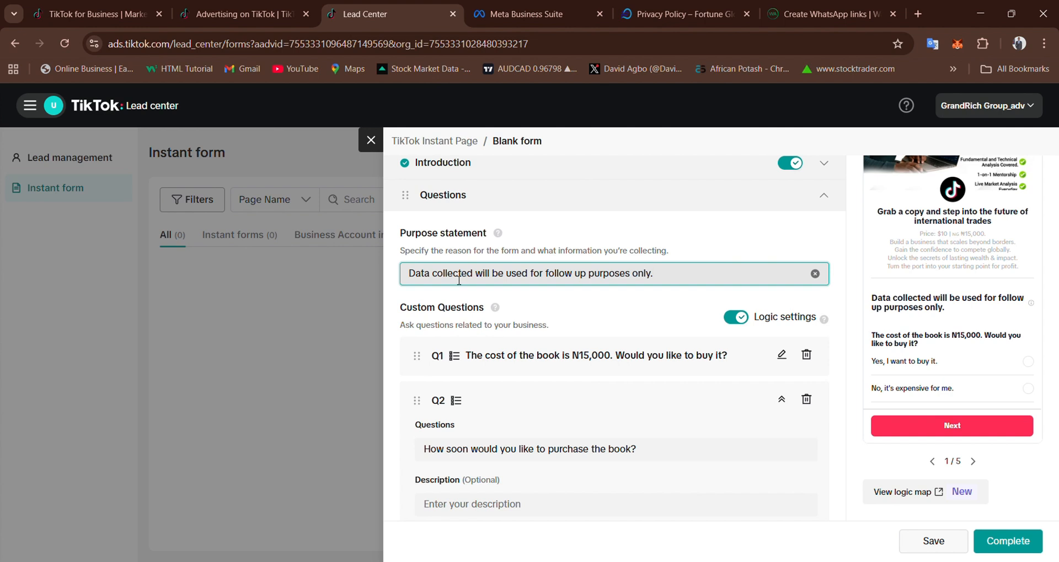
# Review the form's content sections and submit the Tutorial Form as complete
pyautogui.scroll(2, 563, 248)
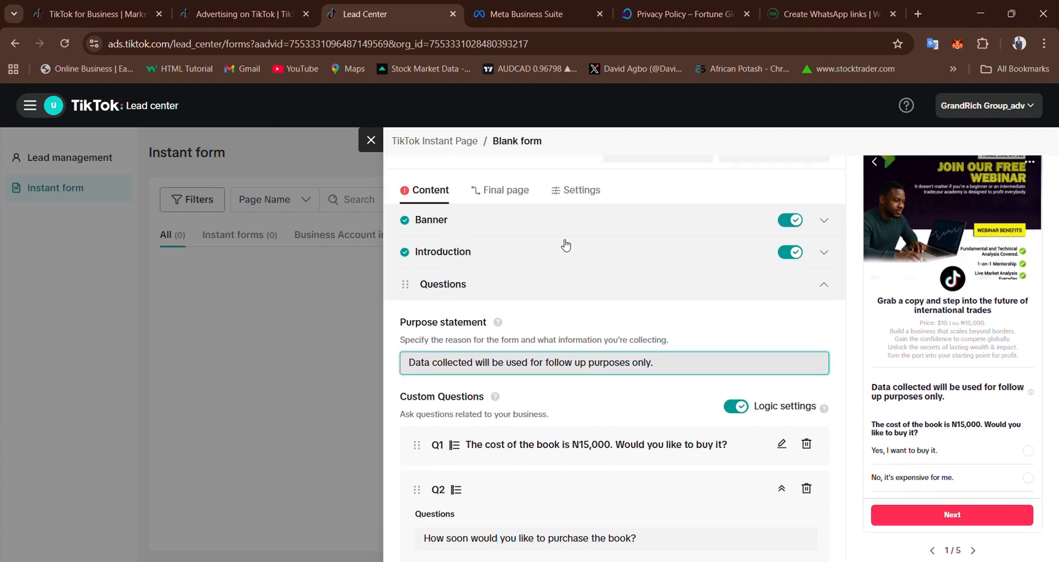
pyautogui.scroll(1, 565, 246)
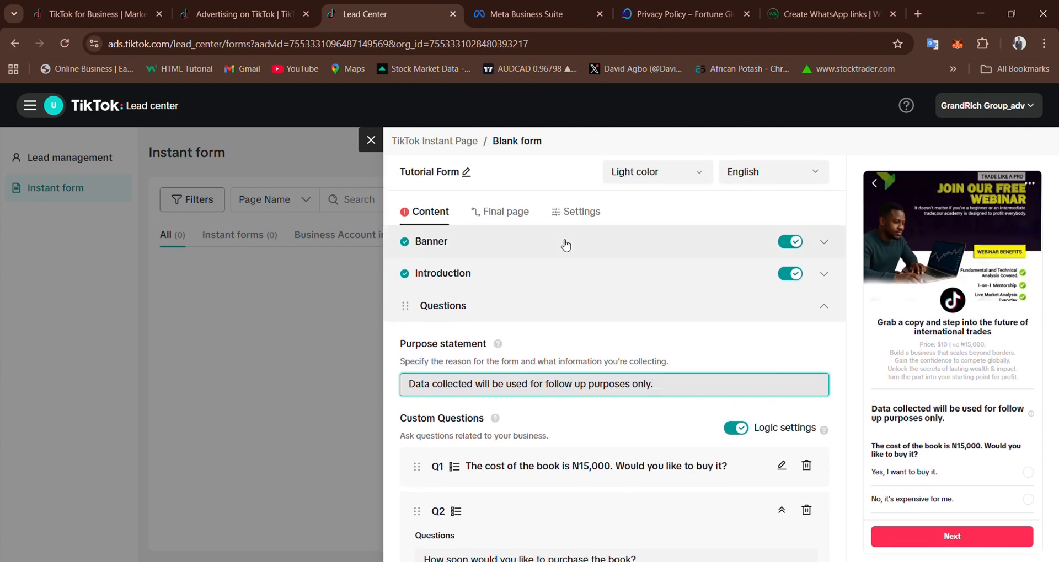
pyautogui.click(420, 214)
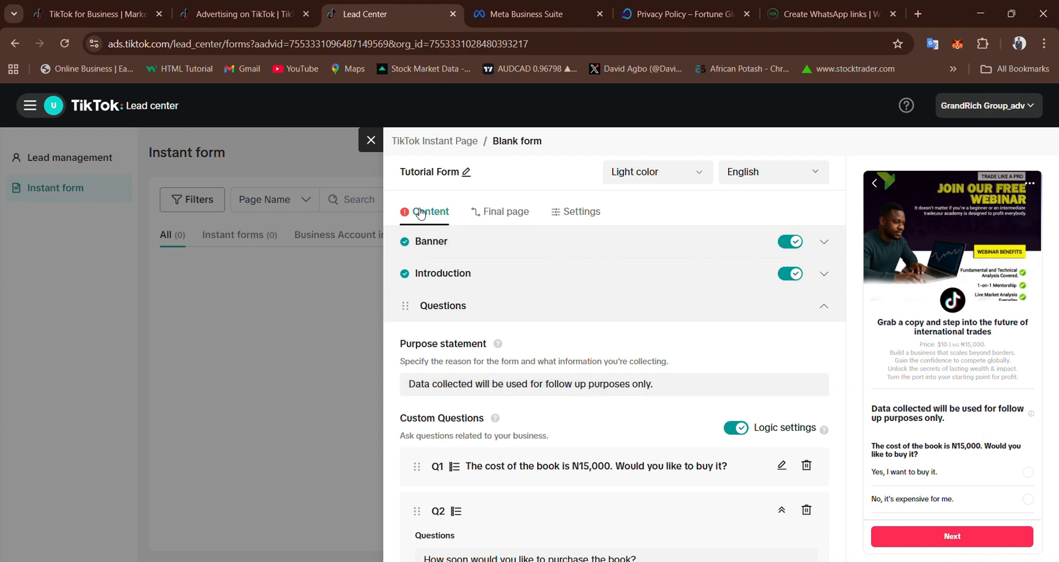
pyautogui.scroll(-7, 655, 360)
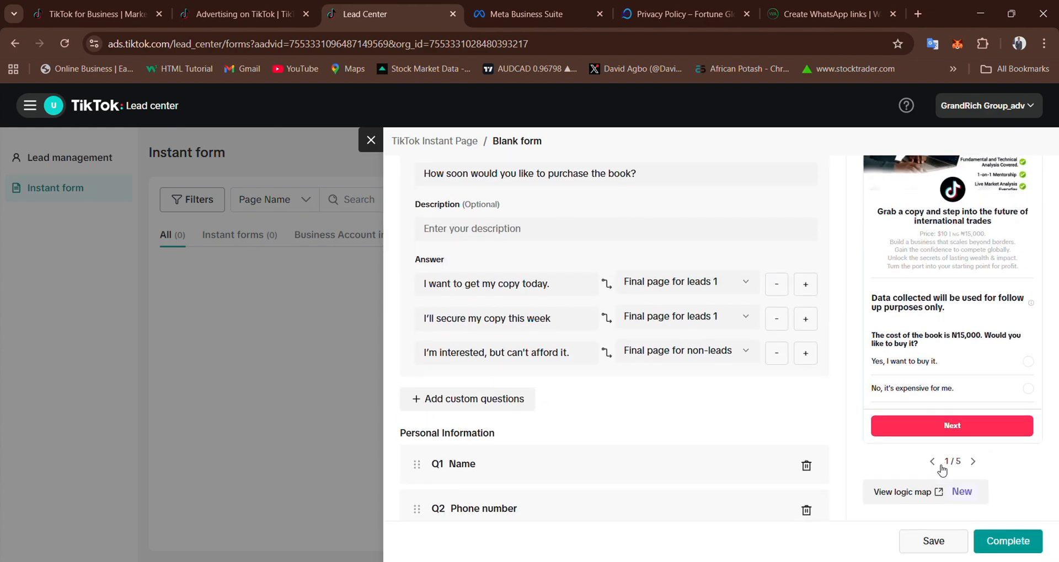
pyautogui.click(1031, 545)
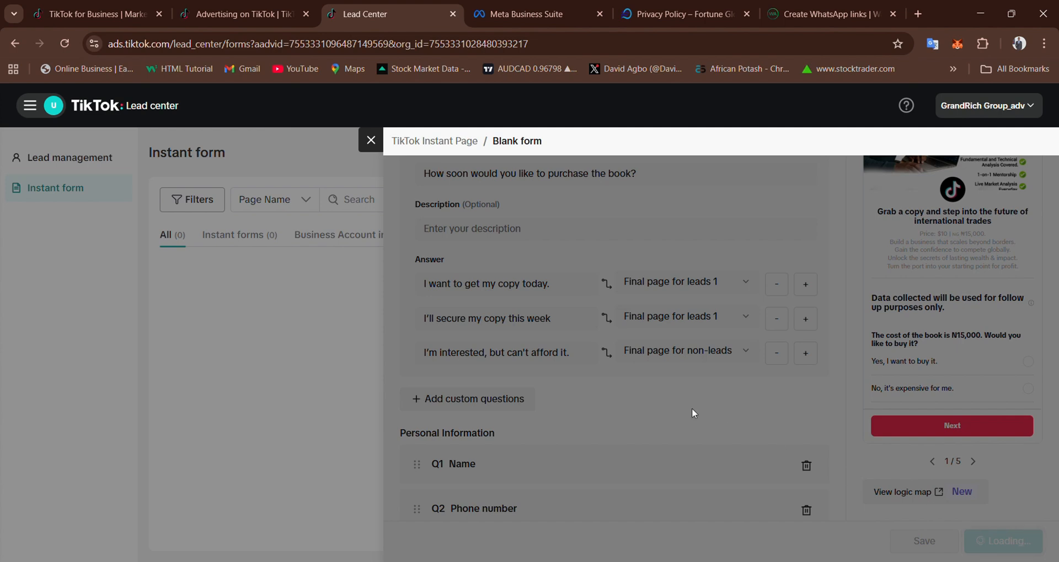